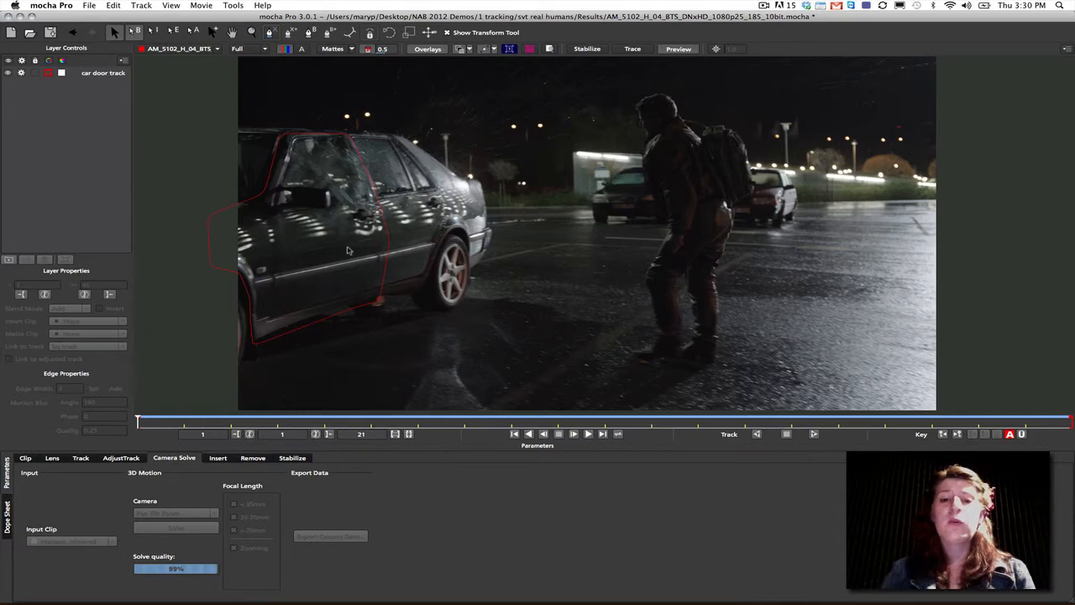
- Select the car door track layer and scrub through the shot to review how its shape follows the door
left_click(302, 145)
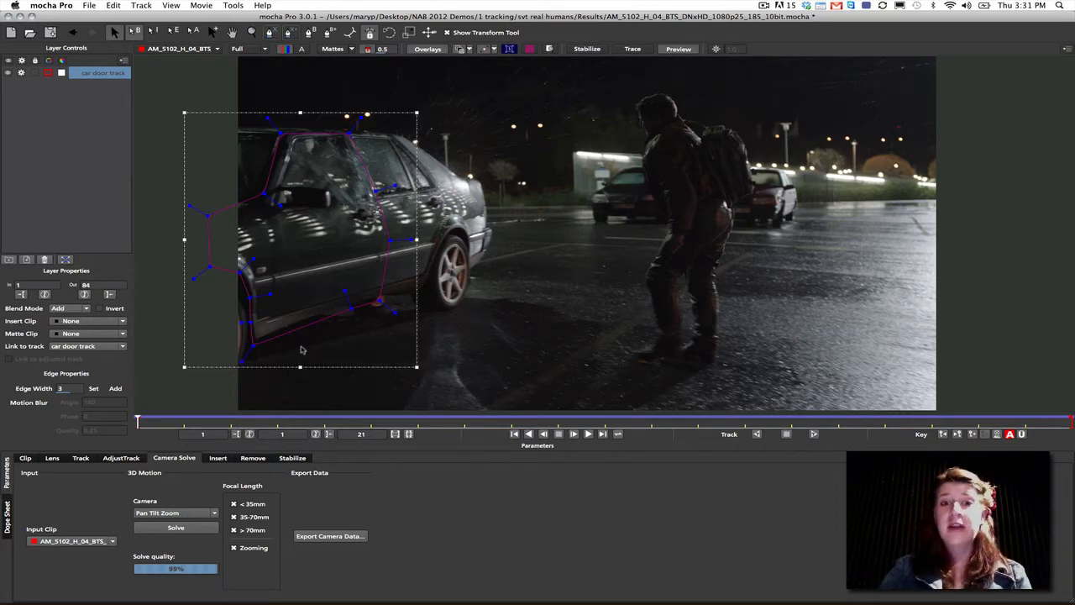
left_click_drag(149, 423, 838, 420)
left_click_drag(944, 428, 1070, 425)
left_click_drag(952, 425, 885, 424)
left_click(652, 422)
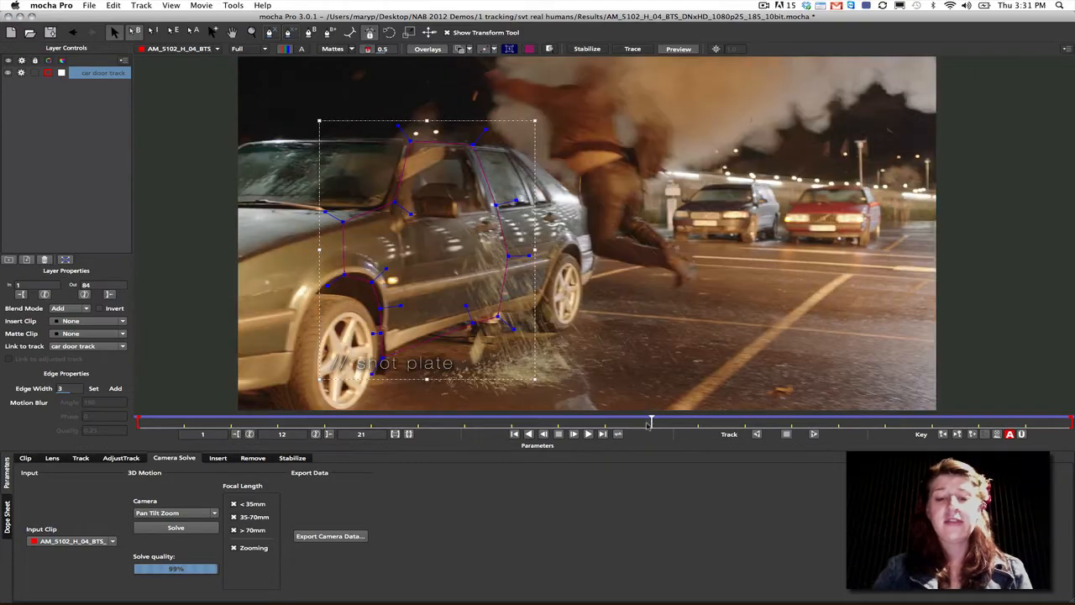
left_click_drag(650, 422, 540, 420)
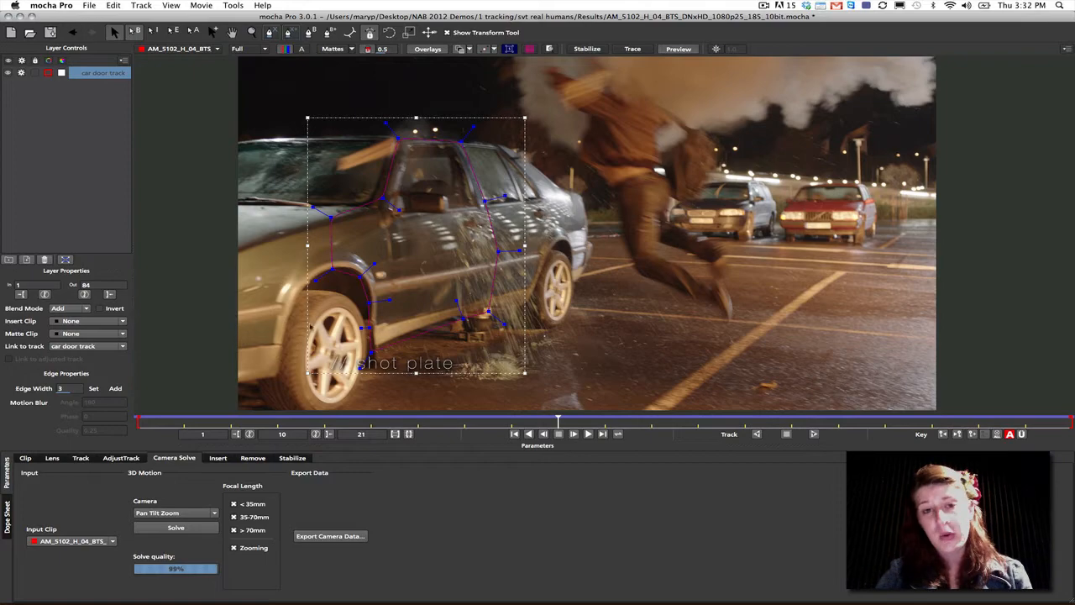
left_click_drag(559, 423, 582, 325)
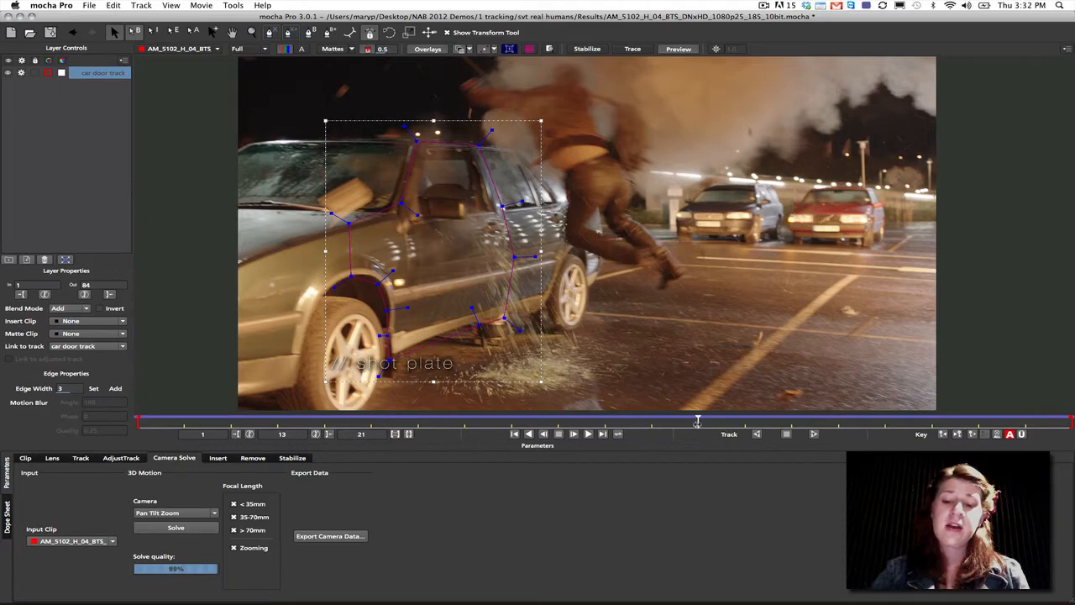
- Display the planar grid over the tracked car door and inspect its alignment around frame 11
left_click_drag(905, 412, 605, 357)
left_click(529, 49)
left_click_drag(603, 420, 594, 392)
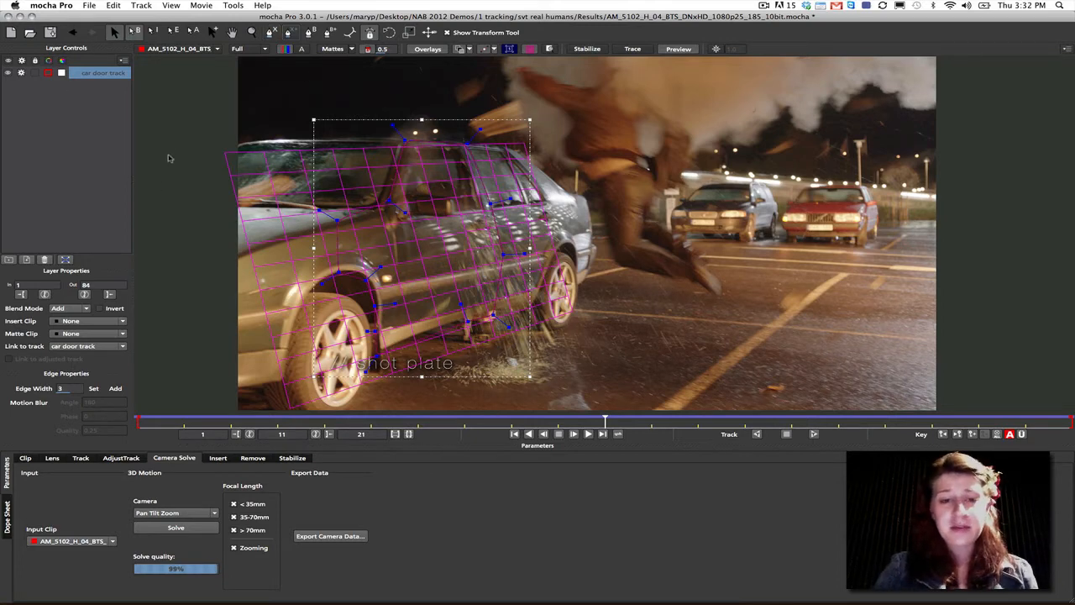
- Open TR_102_0900_v03_DN.mocha from the Desktop demo folder 2 roto/conan/Results, discarding changes to the current project
left_click(94, 7)
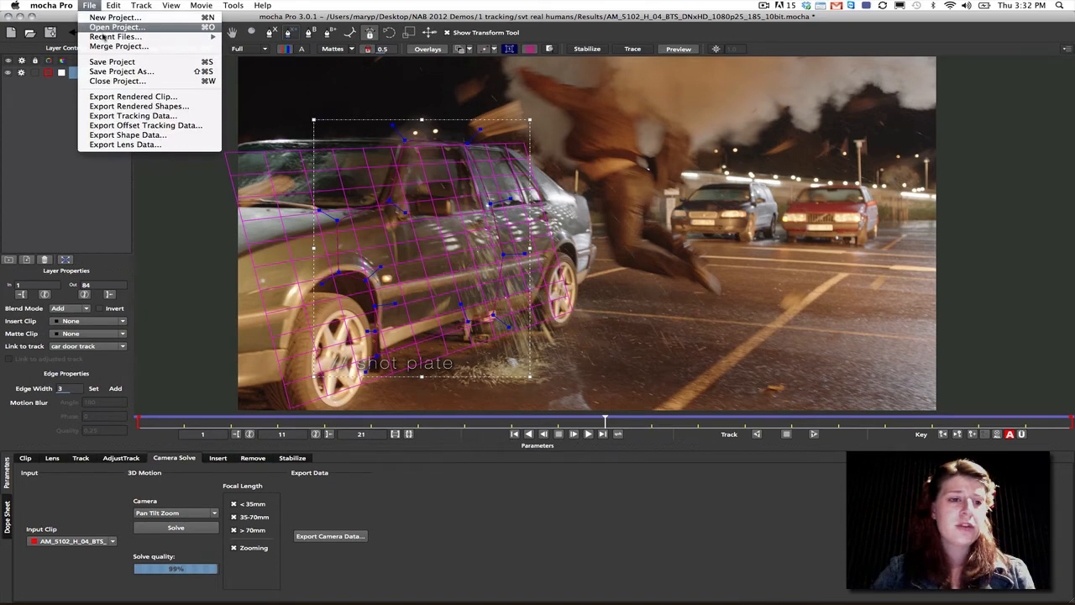
left_click(109, 27)
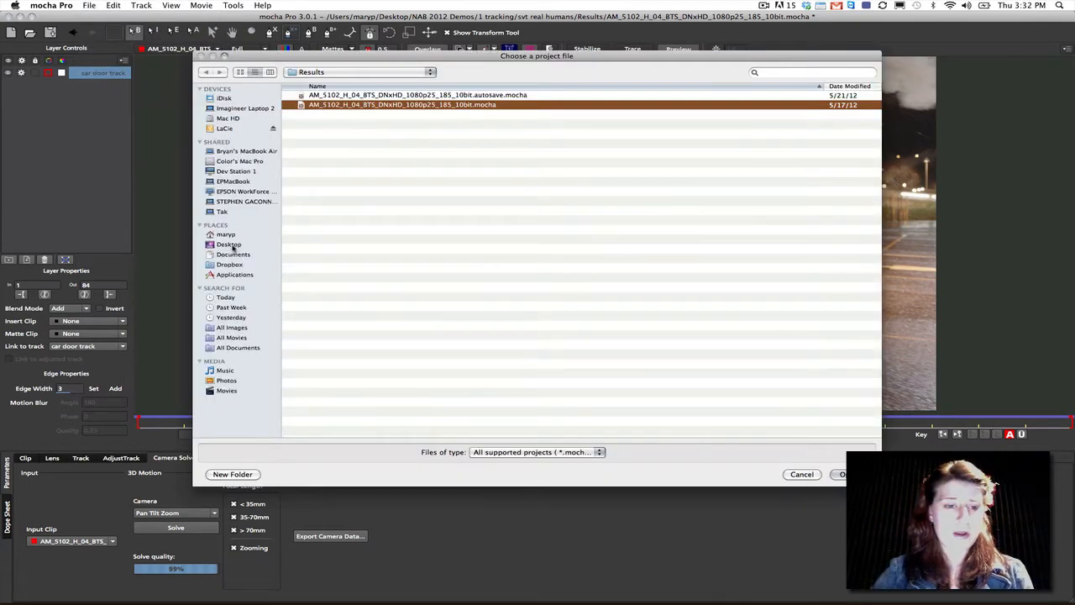
left_click(230, 245)
double_click(316, 125)
double_click(312, 124)
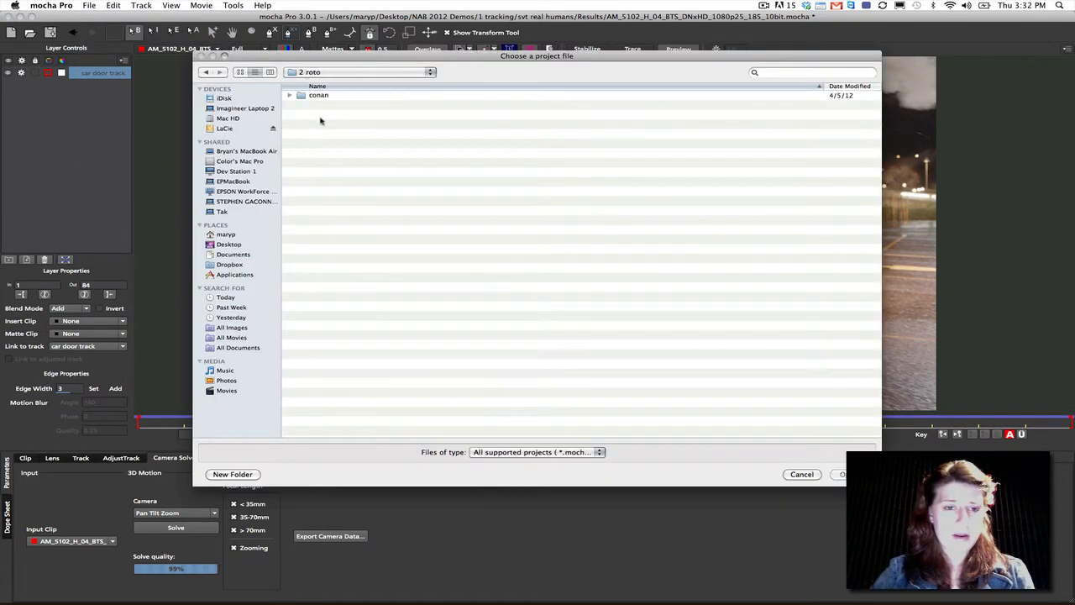
double_click(320, 96)
double_click(318, 96)
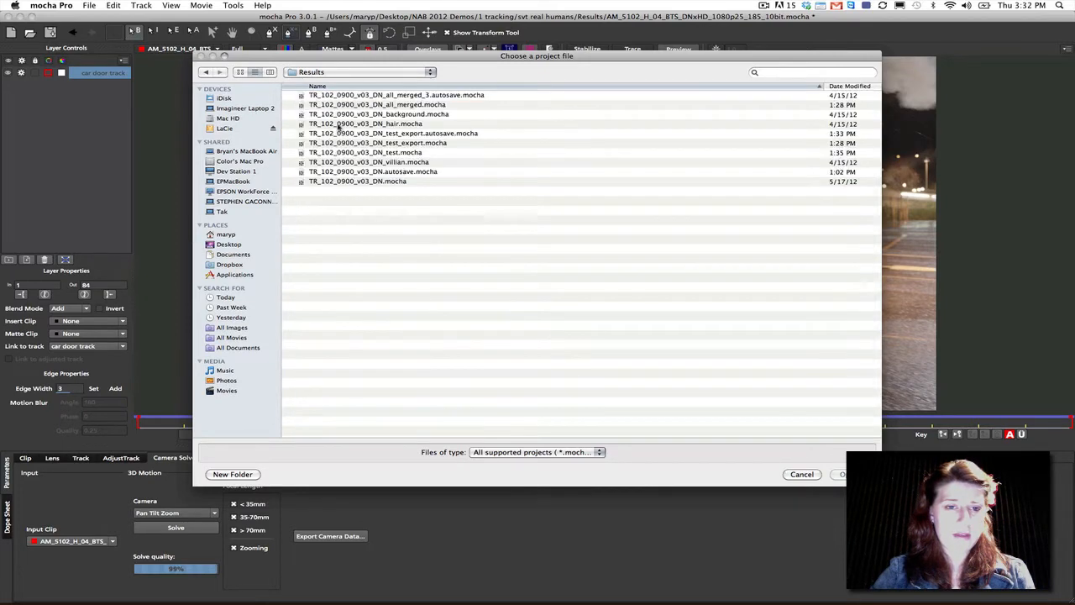
left_click(337, 181)
left_click(851, 475)
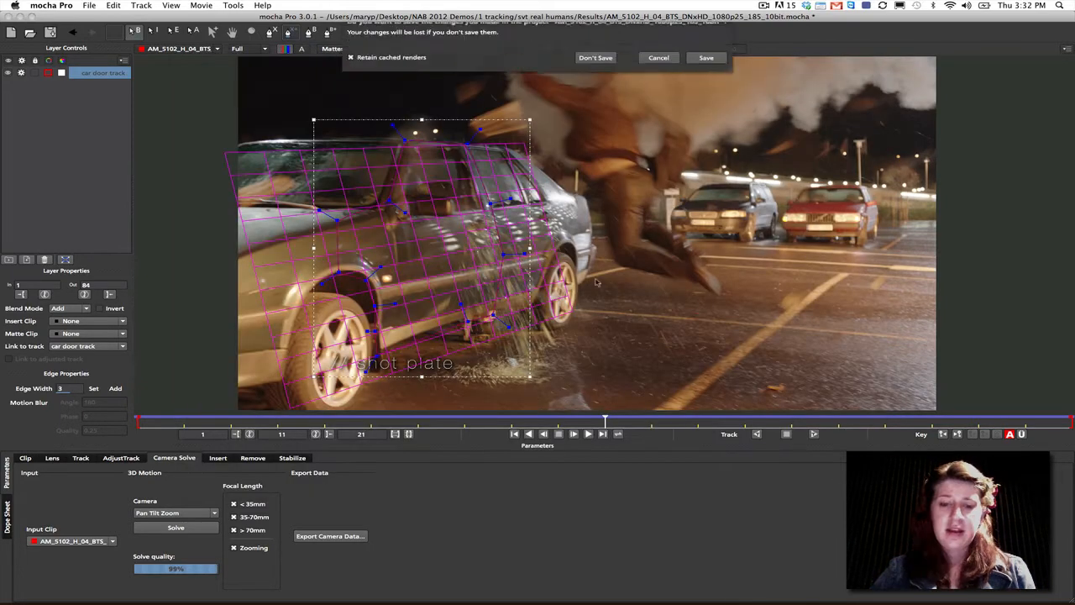
left_click(595, 74)
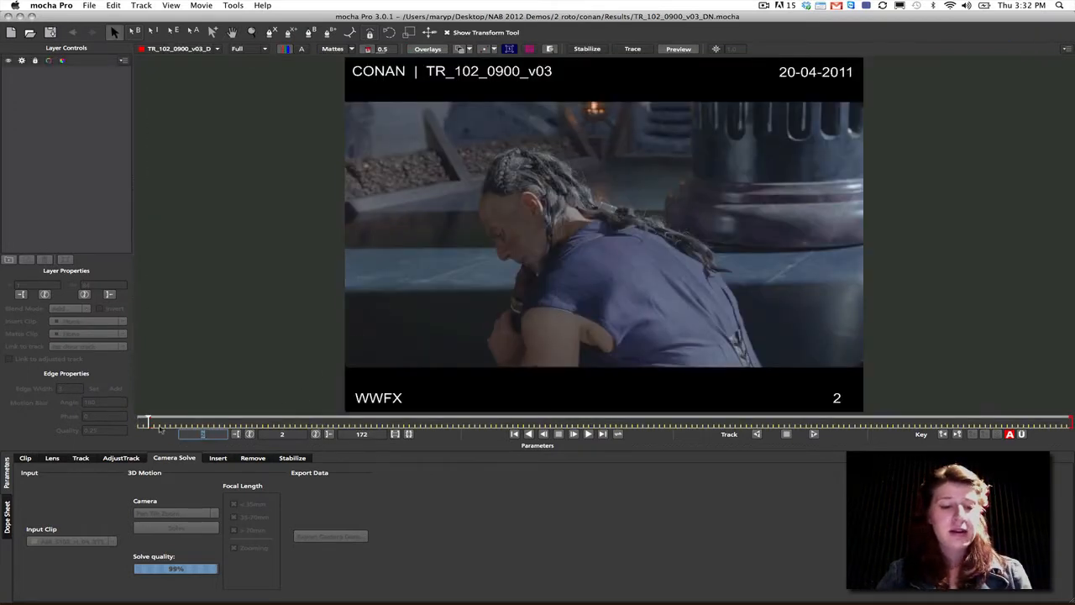
- Check the colour chart frame at the start of the clip and limit the timeline to begin at frame 2
left_click_drag(147, 422, 139, 421)
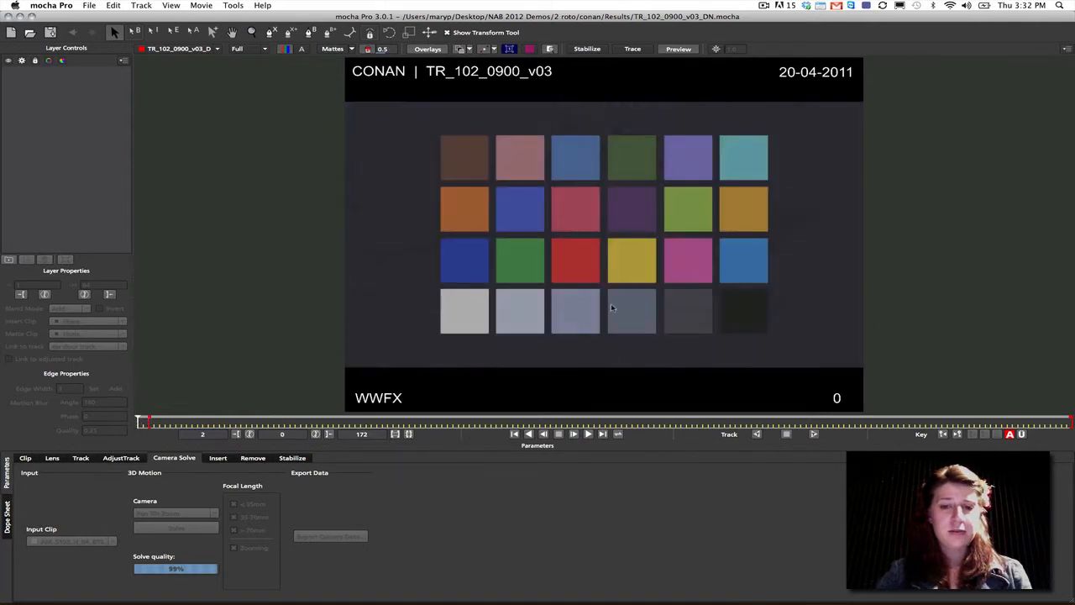
left_click(147, 421)
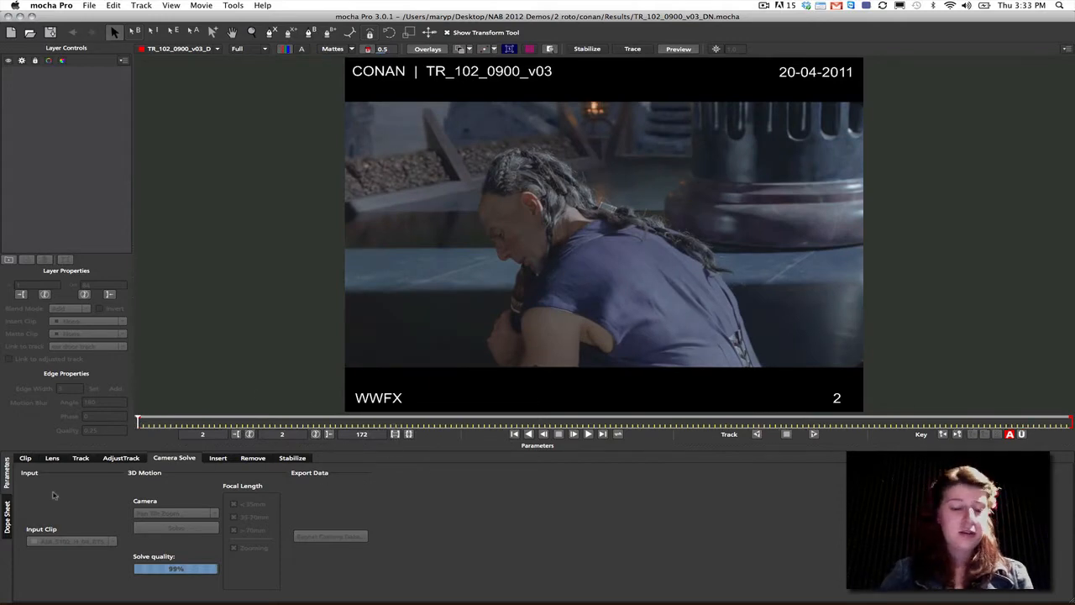
- Crop the clip's mask at its upper and lower edges to exclude the black bars with the burned-in text
left_click(25, 458)
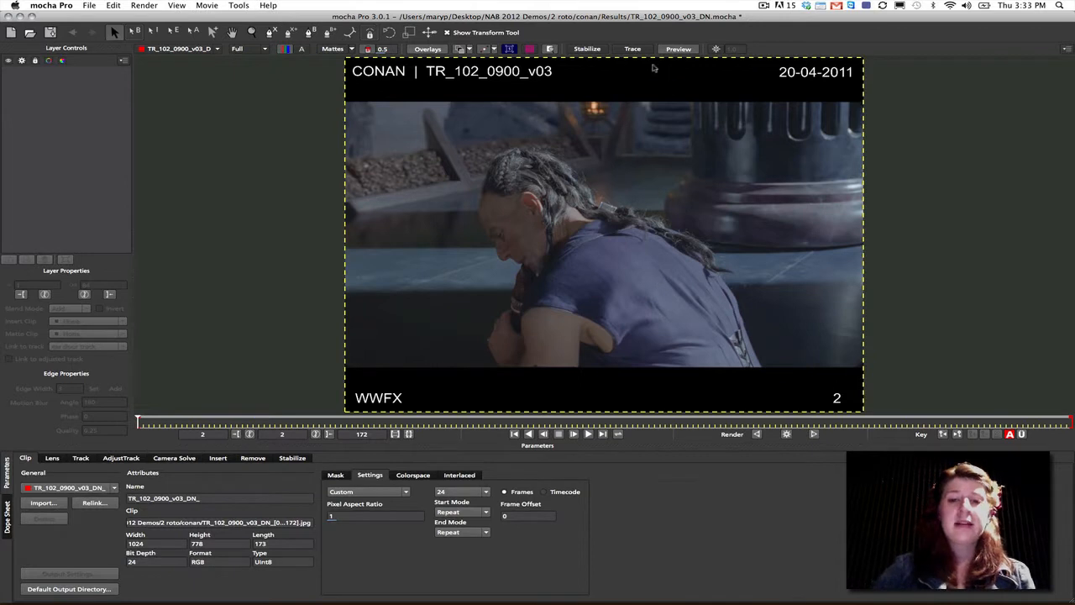
left_click_drag(602, 53, 599, 103)
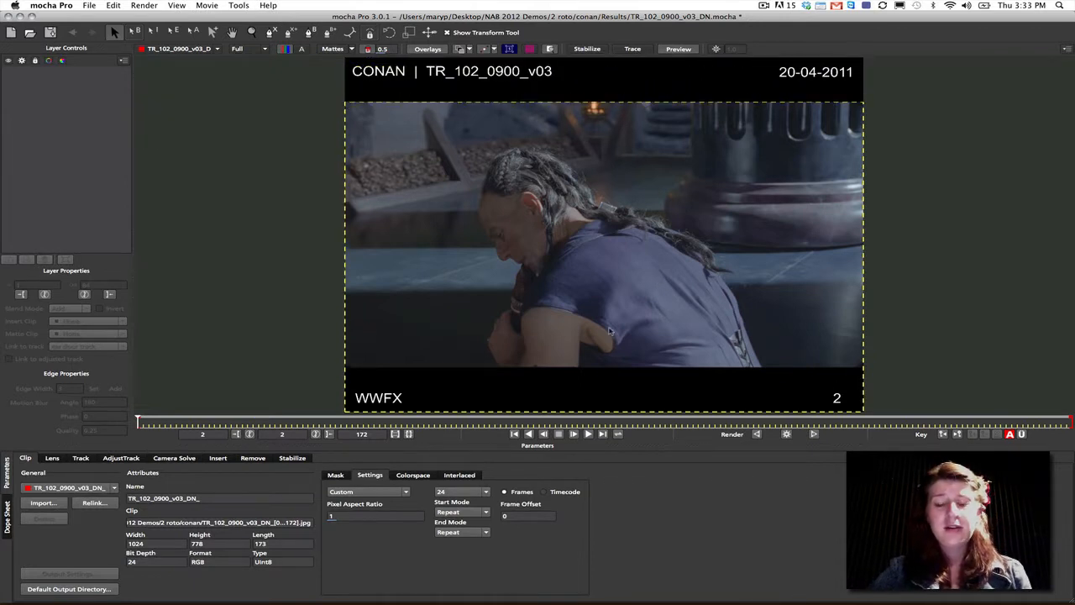
left_click_drag(599, 411, 605, 364)
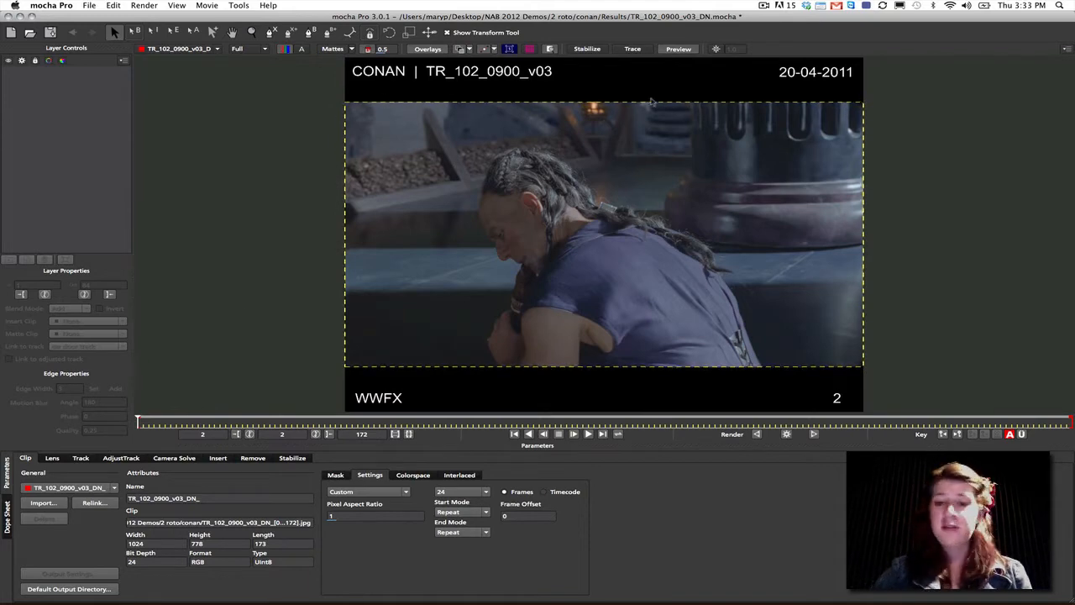
left_click(538, 367)
left_click_drag(537, 366, 538, 364)
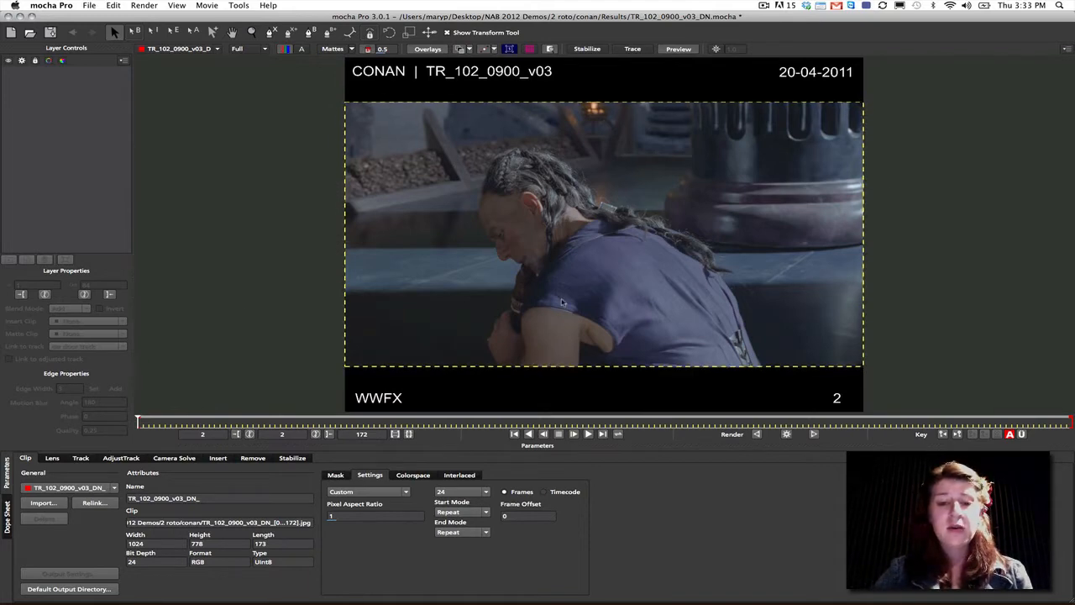
left_click(570, 103)
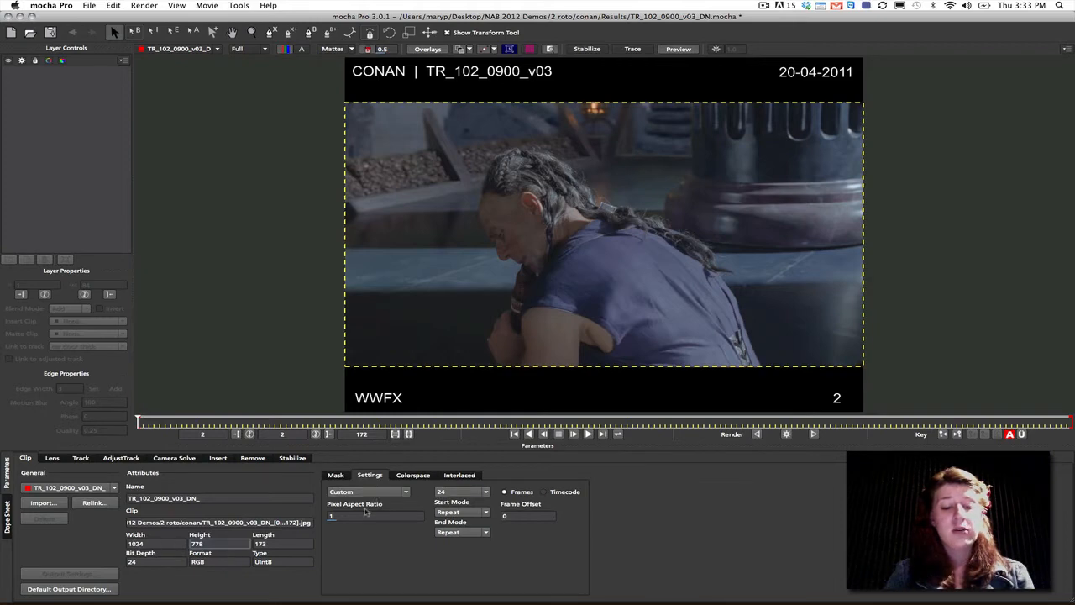
- Review the clip's width, height and frame rate settings and return to the tracking parameters
left_click(137, 543)
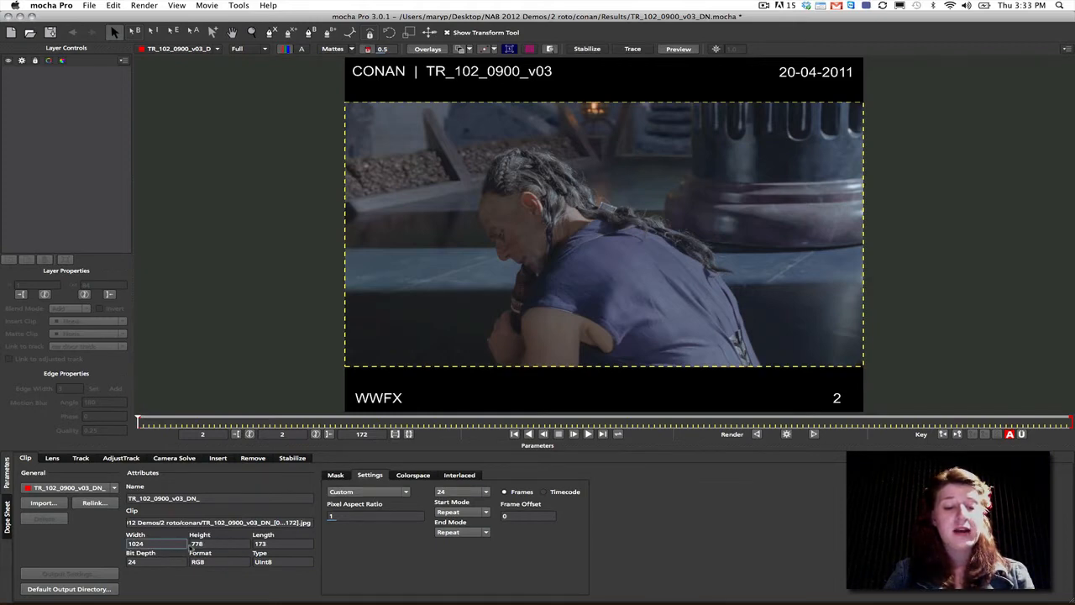
left_click(476, 493)
left_click(470, 495)
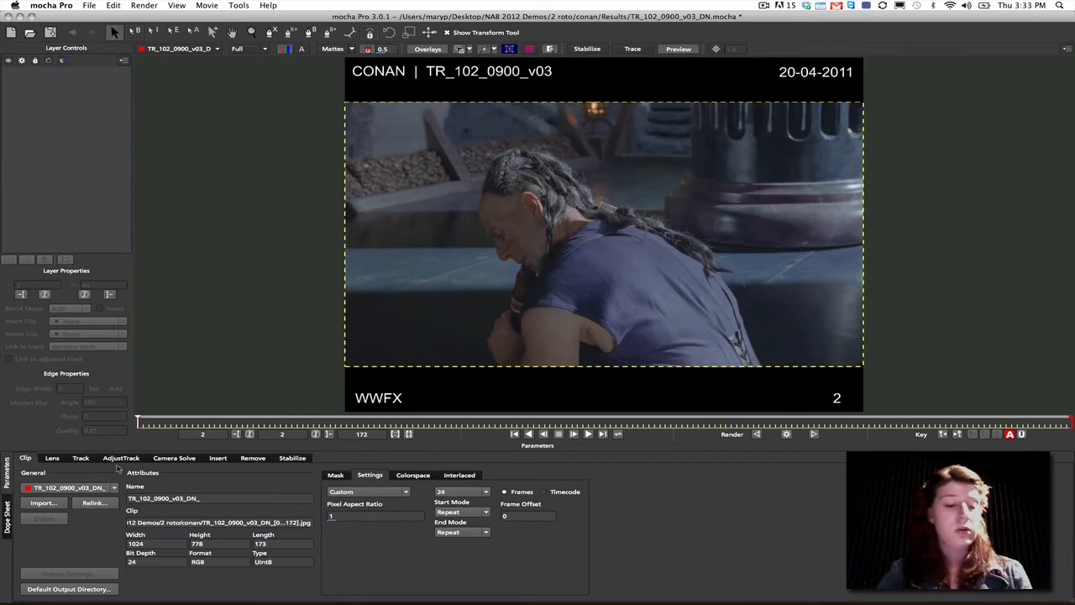
left_click(80, 458)
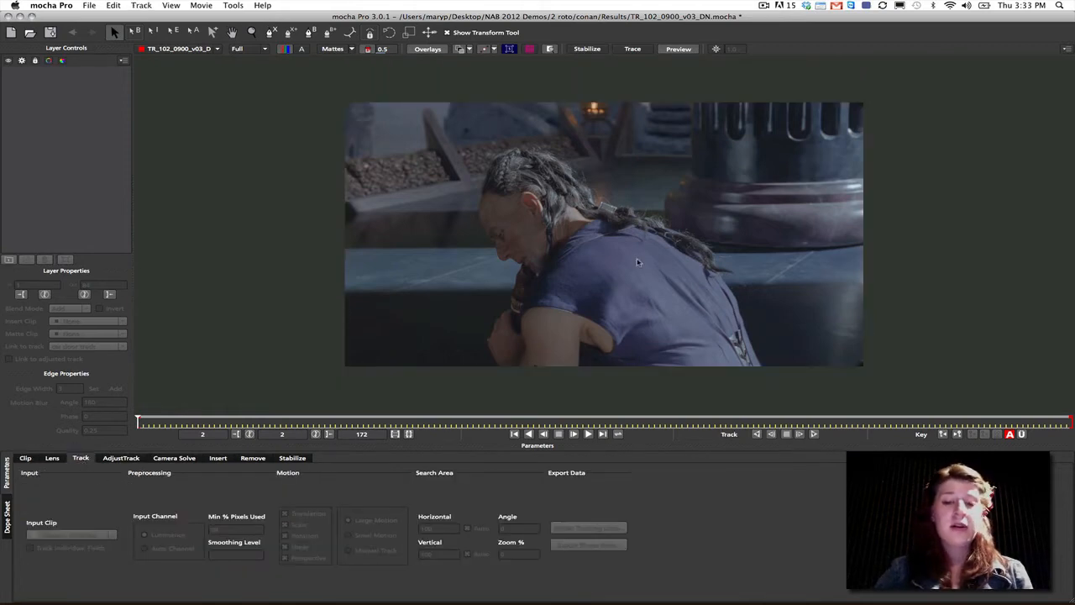
- Draw a closed X-spline around the side of the man's face and hair at frame 21 and enable Perspective motion
left_click_drag(139, 422, 242, 421)
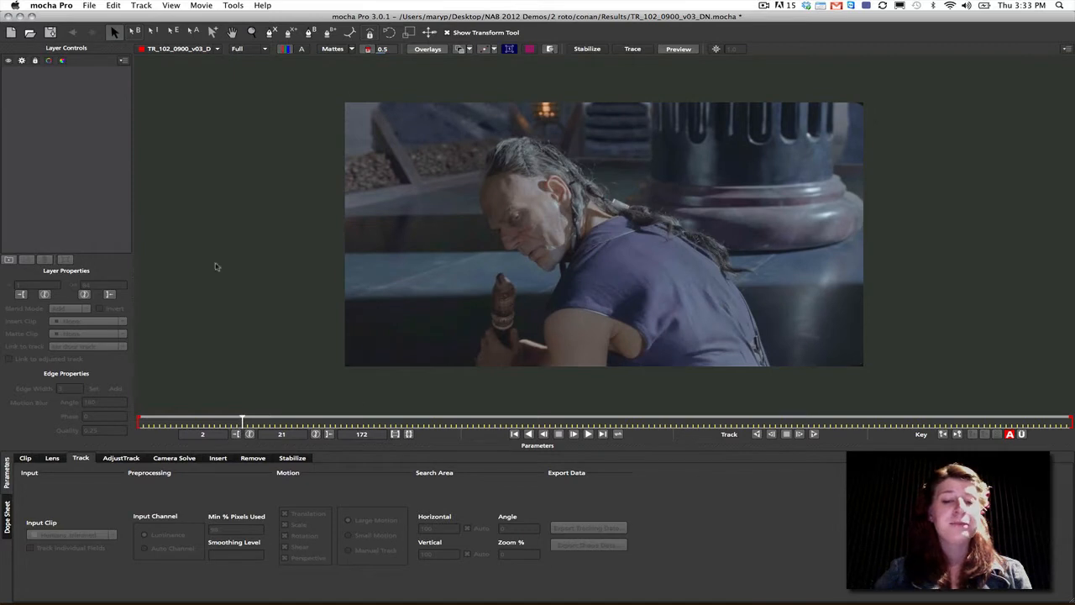
key("super+l")
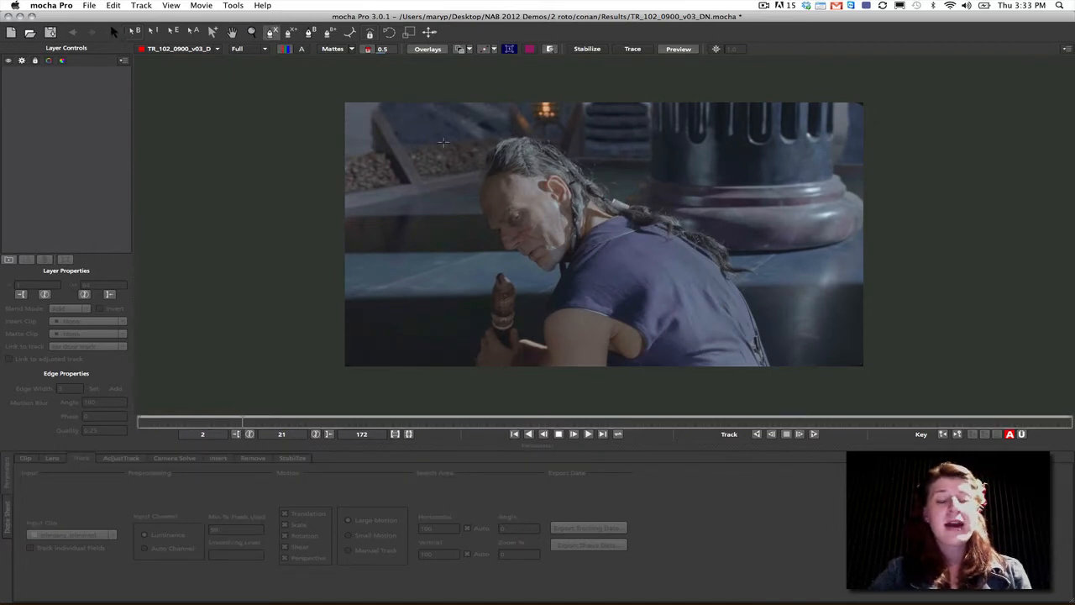
left_click(504, 144)
left_click(506, 195)
left_click(515, 206)
left_click(530, 209)
left_click(535, 224)
left_click(559, 253)
left_click(580, 226)
left_click(584, 192)
left_click(568, 162)
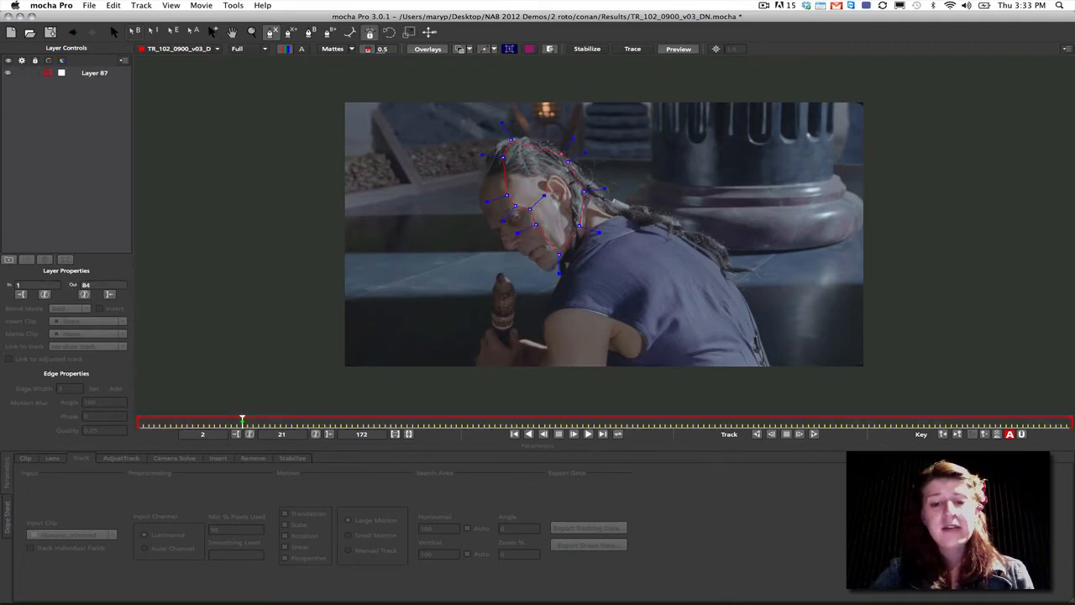
right_click(514, 139)
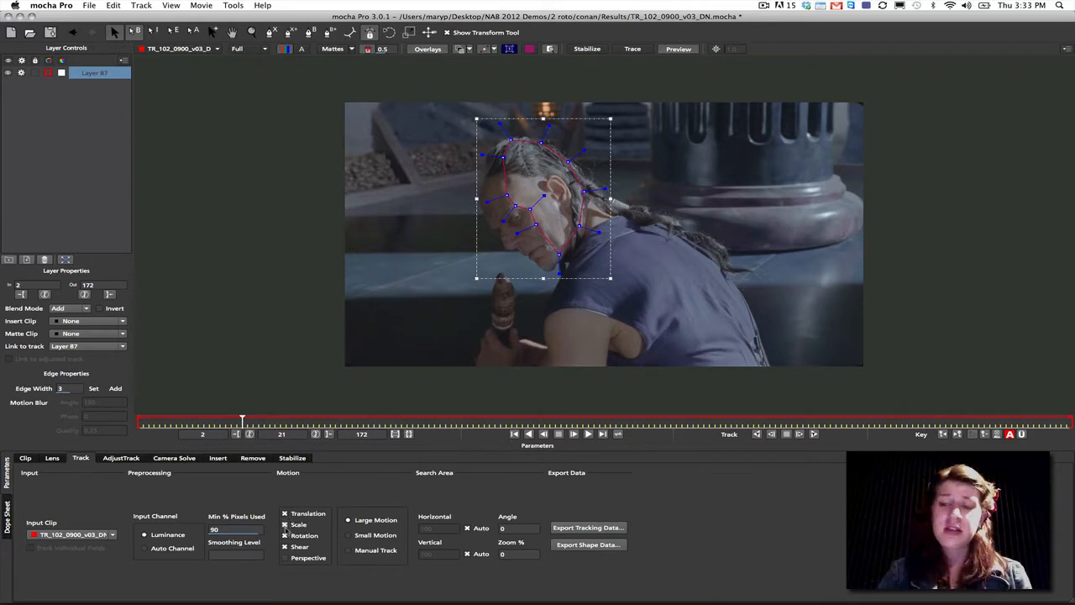
left_click(286, 558)
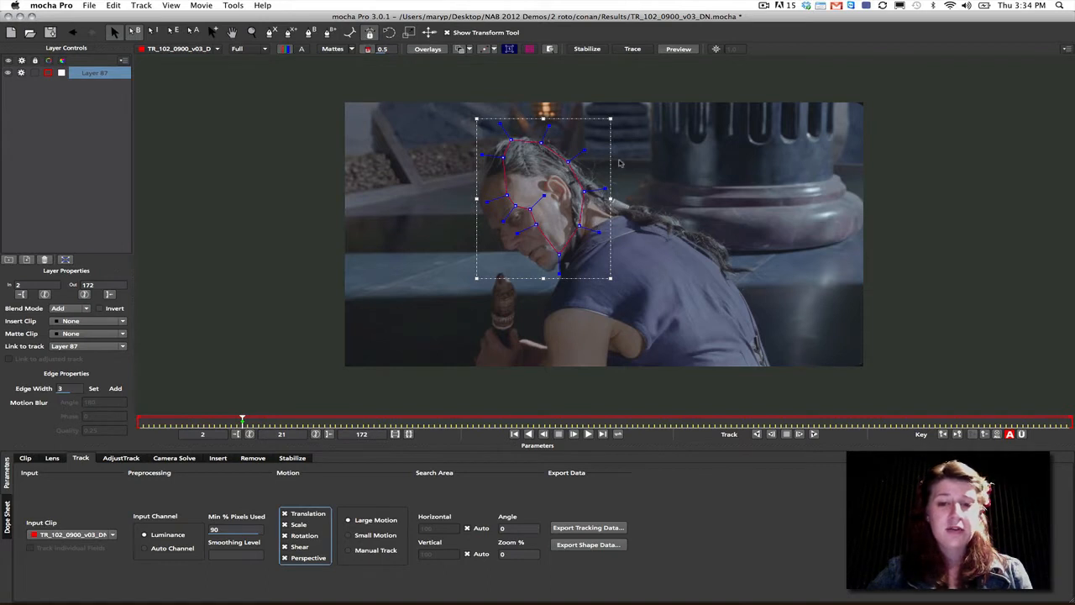
- Slightly move, rotate and scale the head shape with the transform box to fit the face and hair
left_click_drag(614, 162, 611, 165)
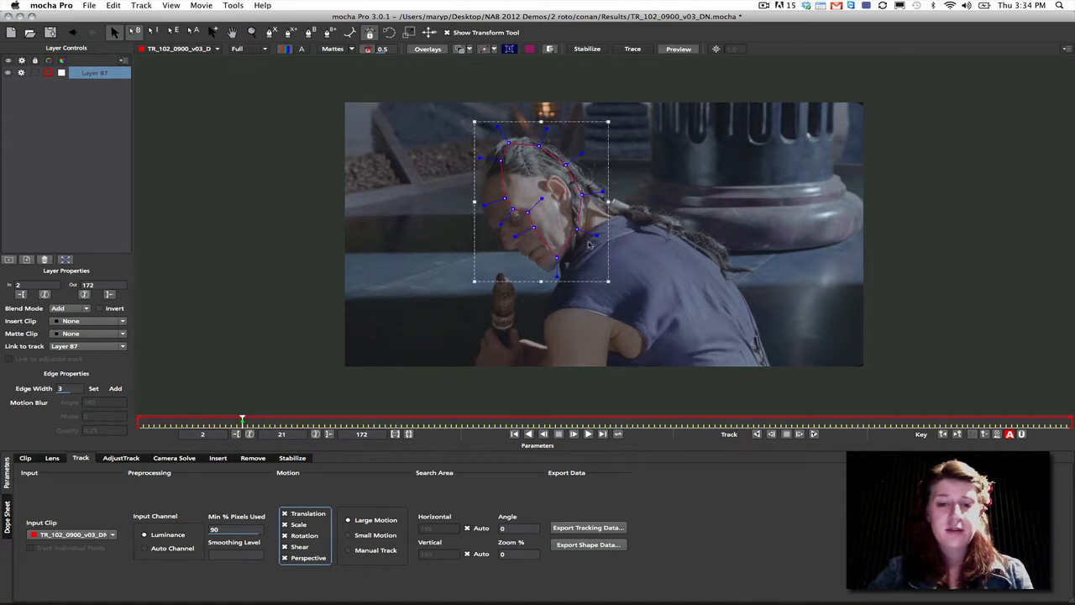
left_click_drag(610, 280, 611, 276)
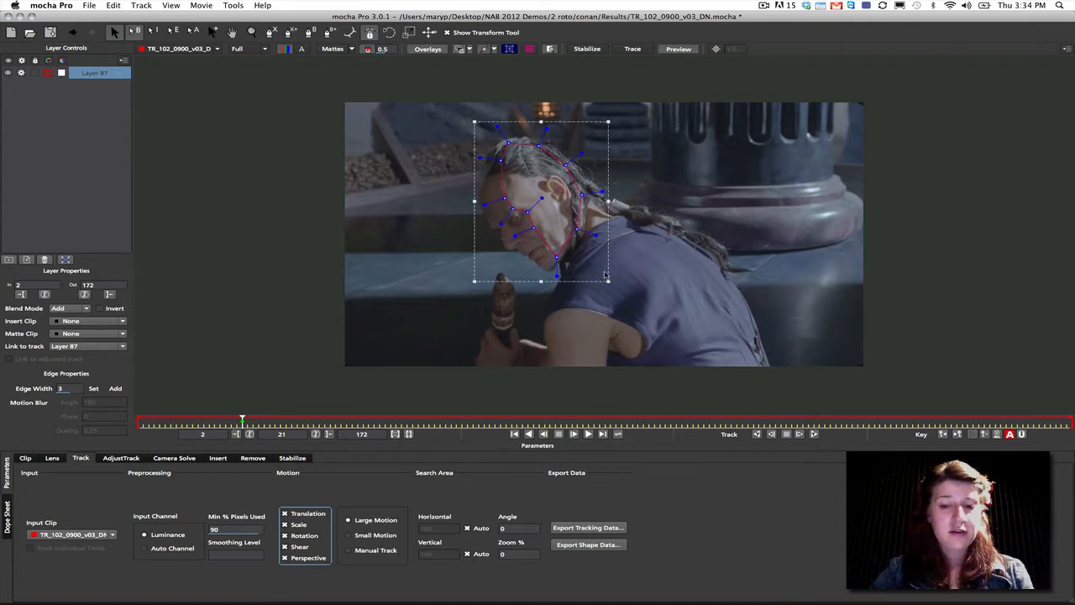
left_click_drag(608, 276, 608, 276)
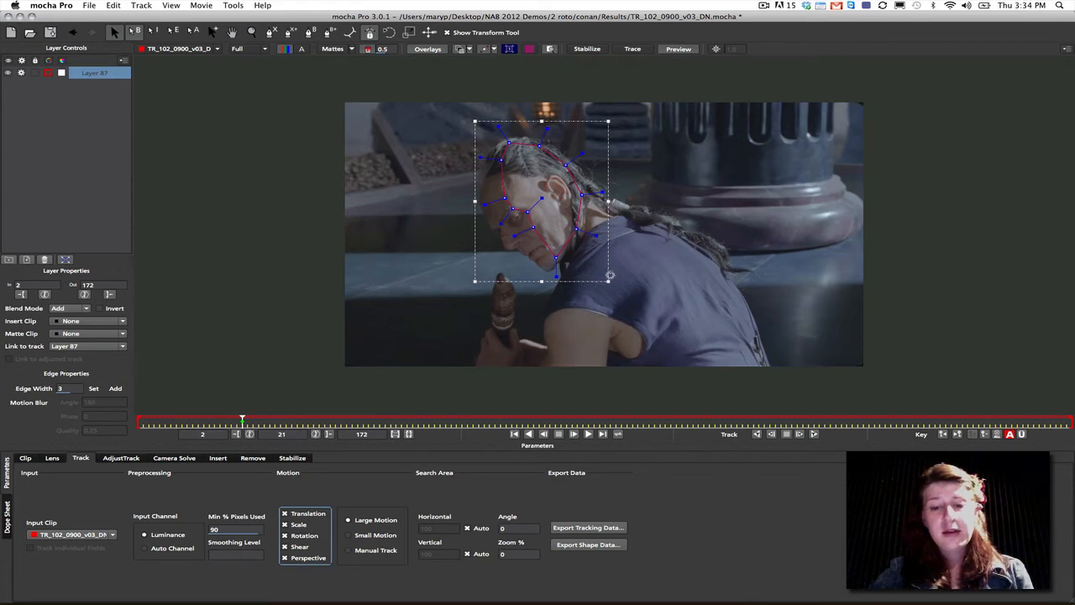
left_click(609, 208)
mouse_move(609, 212)
left_mouse_down()
mouse_move(602, 175)
mouse_move(606, 200)
left_mouse_up()
mouse_move(604, 275)
left_mouse_down()
mouse_move(601, 205)
mouse_move(619, 255)
mouse_move(665, 280)
mouse_move(607, 287)
left_mouse_up()
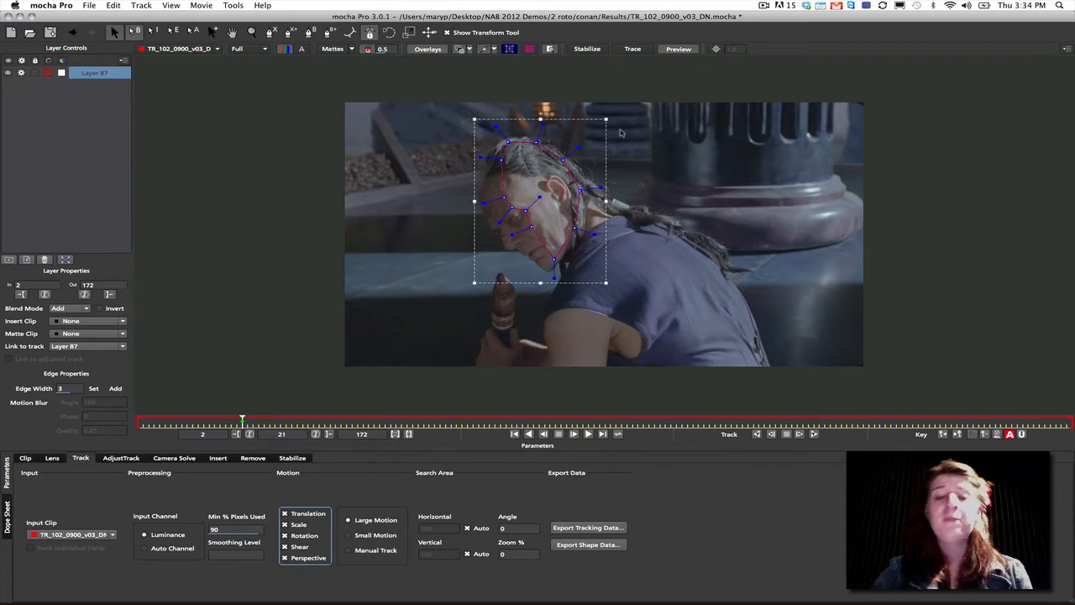
- Toggle the transform box off and back on, and slightly shorten the curve handles on all points of the head shape
left_click(449, 34)
left_click(449, 34)
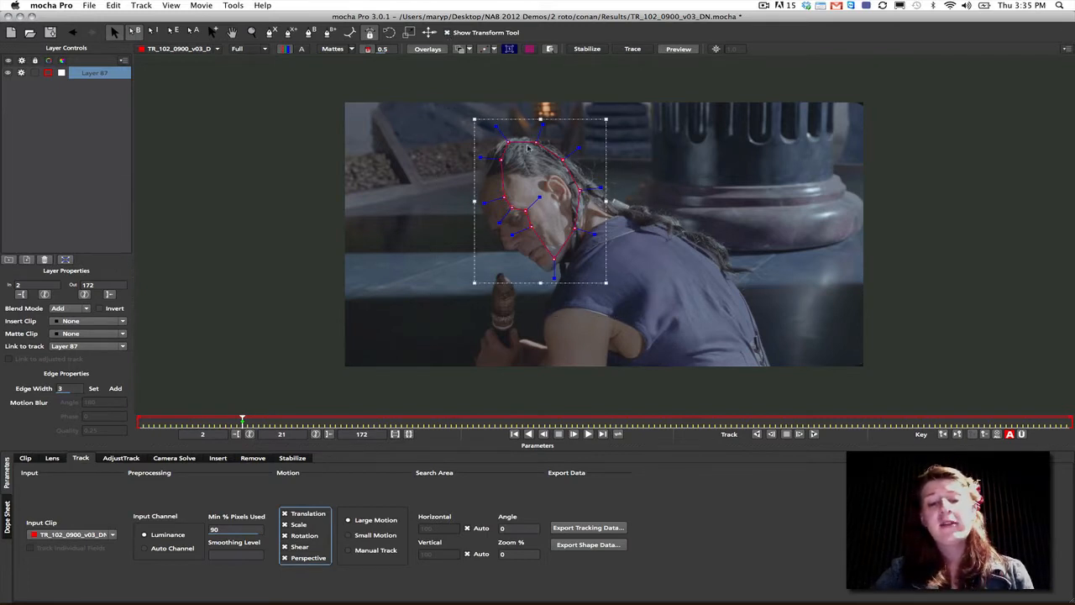
left_click_drag(579, 146, 577, 146)
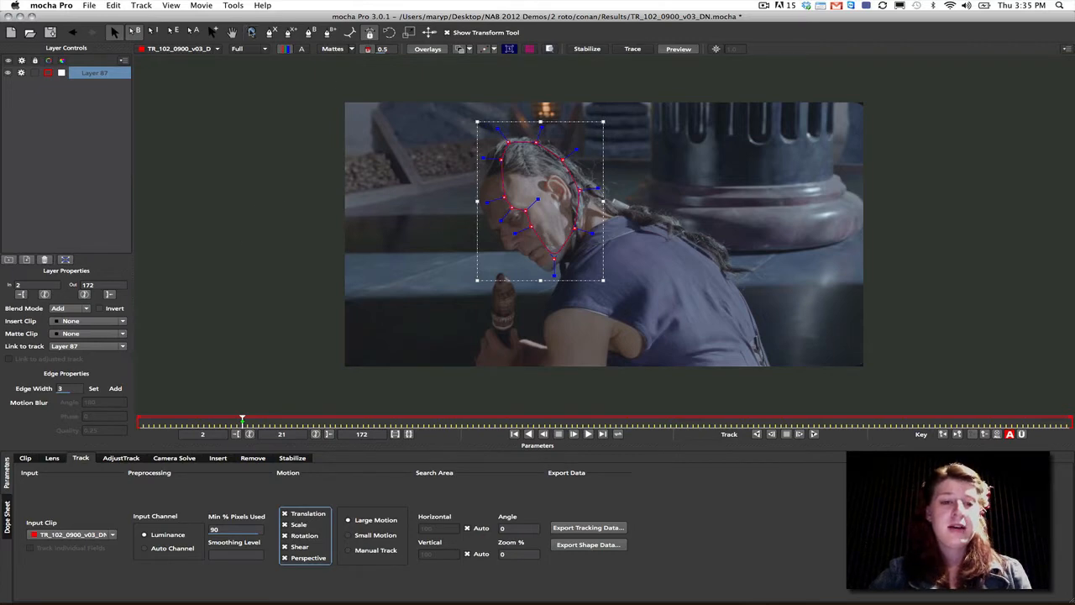
- Rename the head shape's layer as "face rough track"
left_click(251, 32)
left_click(533, 219)
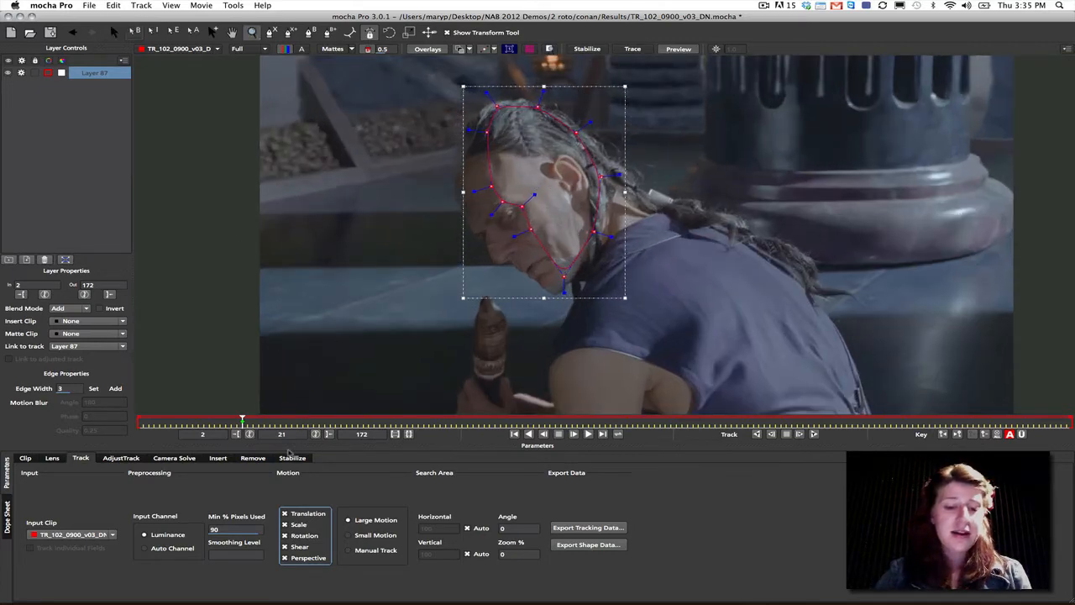
double_click(91, 72)
type("face rou")
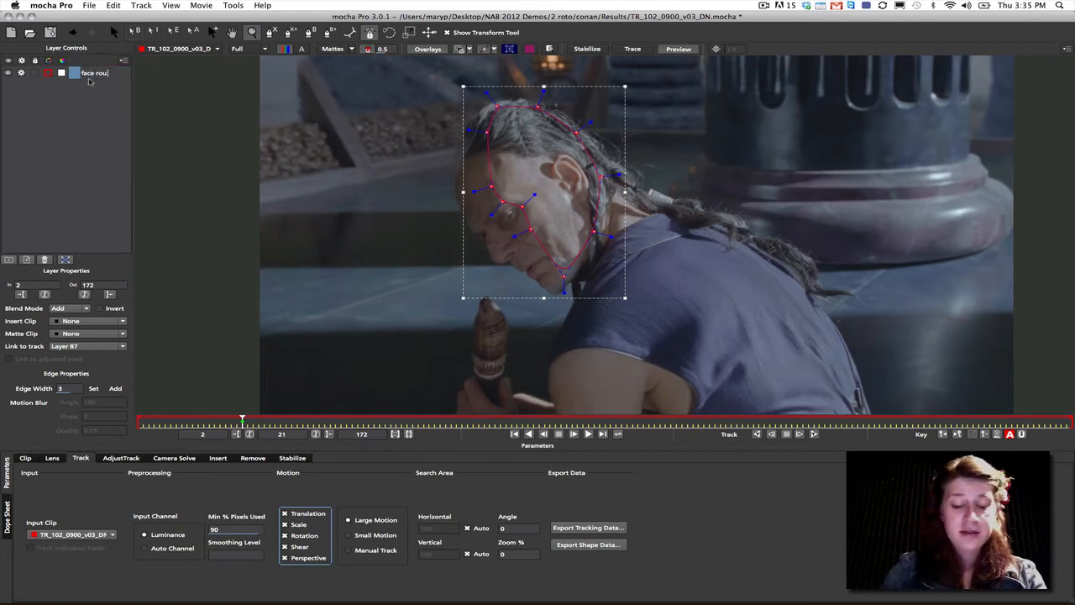
type("gh track")
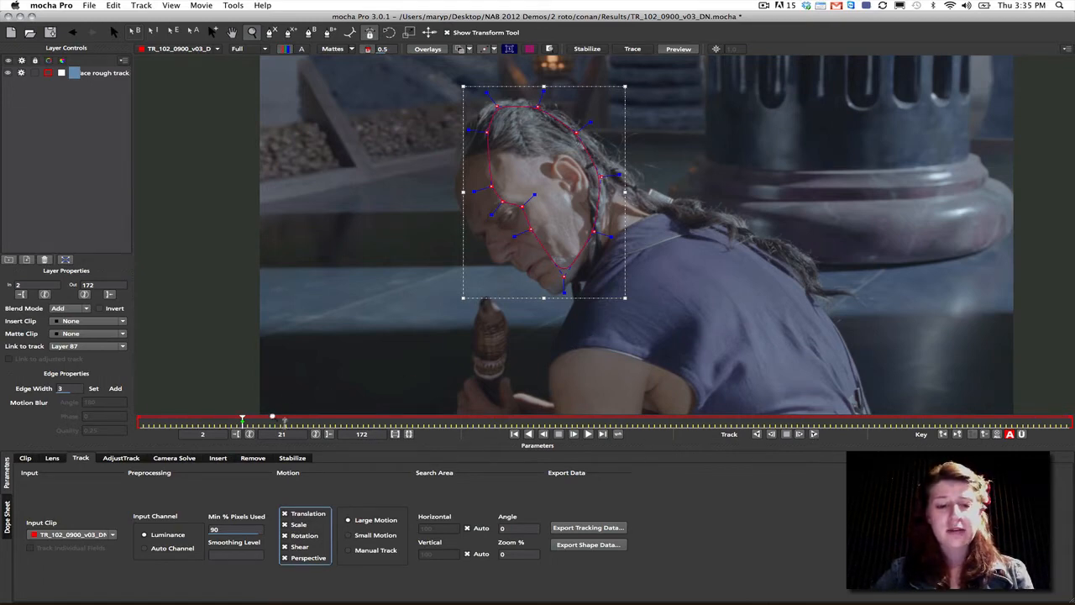
- Track the face rough track layer forward from frame 21, stop at about frame 44, and return to frame 21
left_click(812, 434)
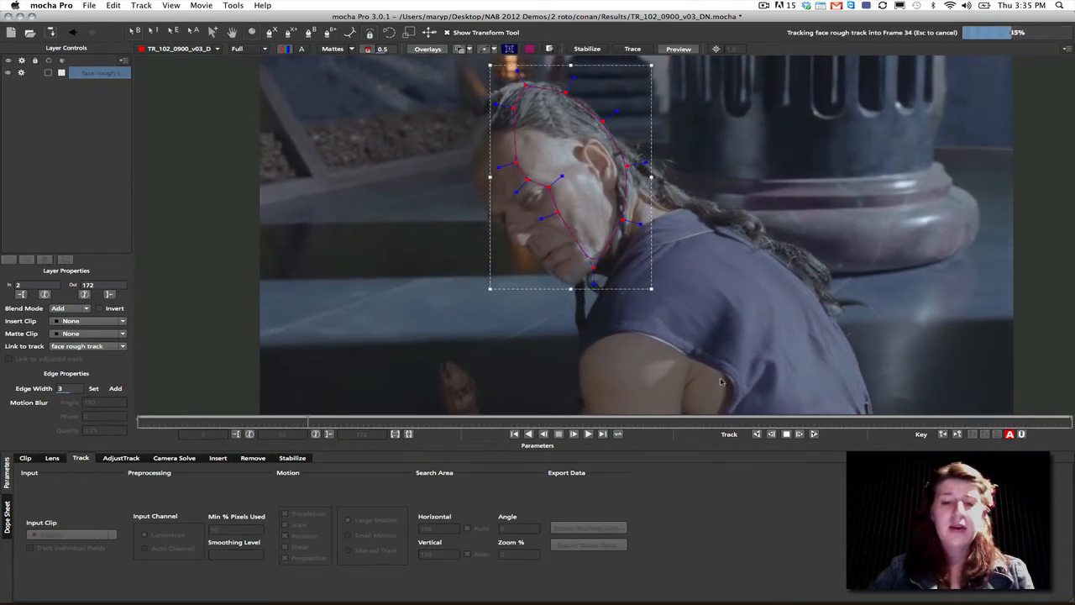
left_click(786, 434)
left_click_drag(367, 420, 242, 421)
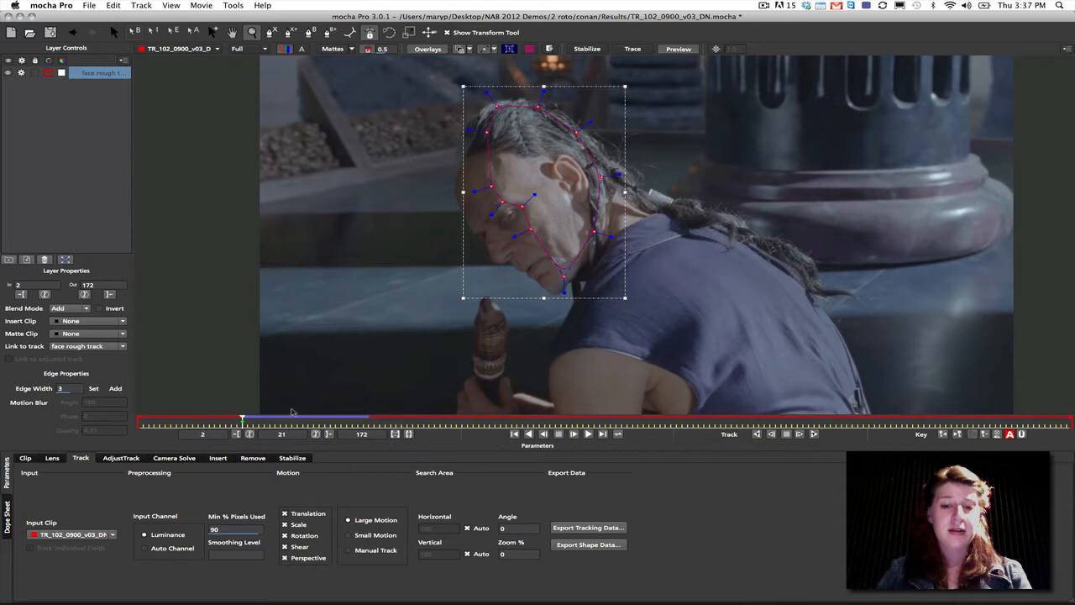
mouse_move(243, 420)
left_mouse_down()
mouse_move(372, 420)
mouse_move(243, 419)
left_mouse_up()
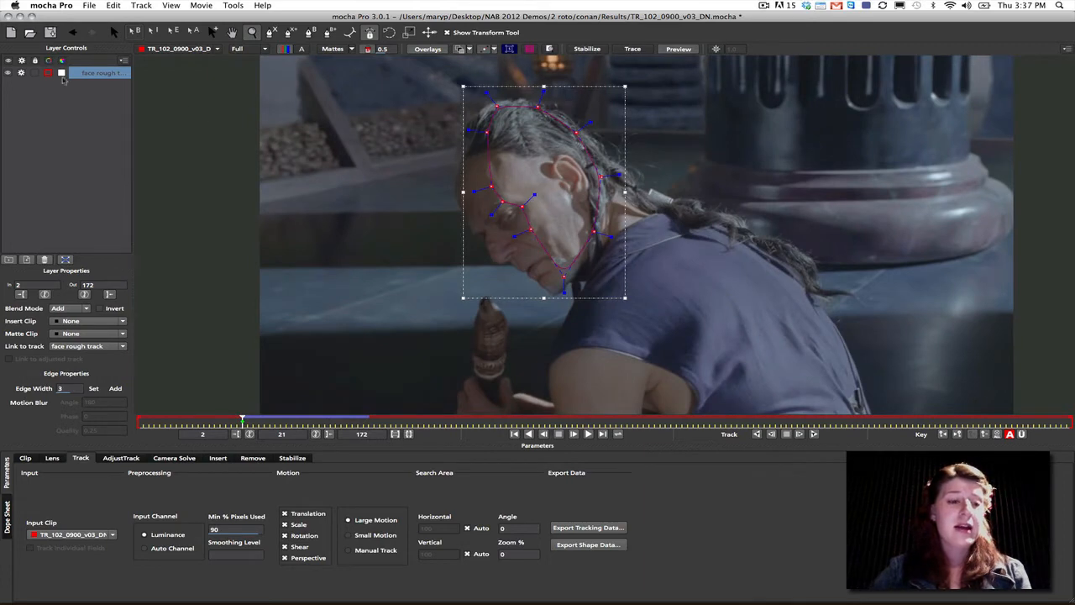
- Lock the face rough track layer, turn off its processing and hide it
left_click(22, 75)
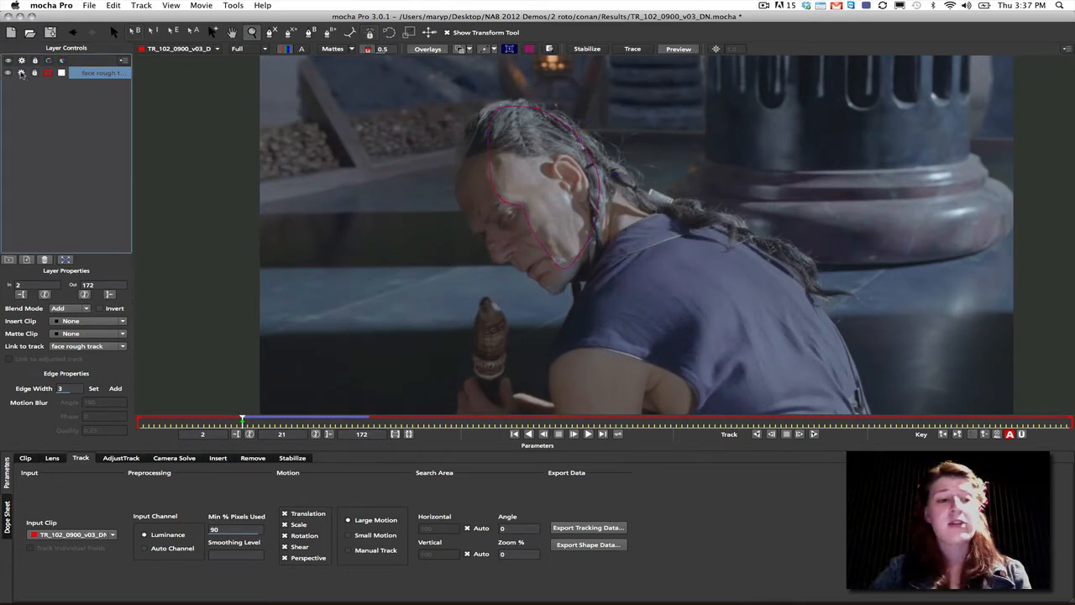
left_click(8, 74)
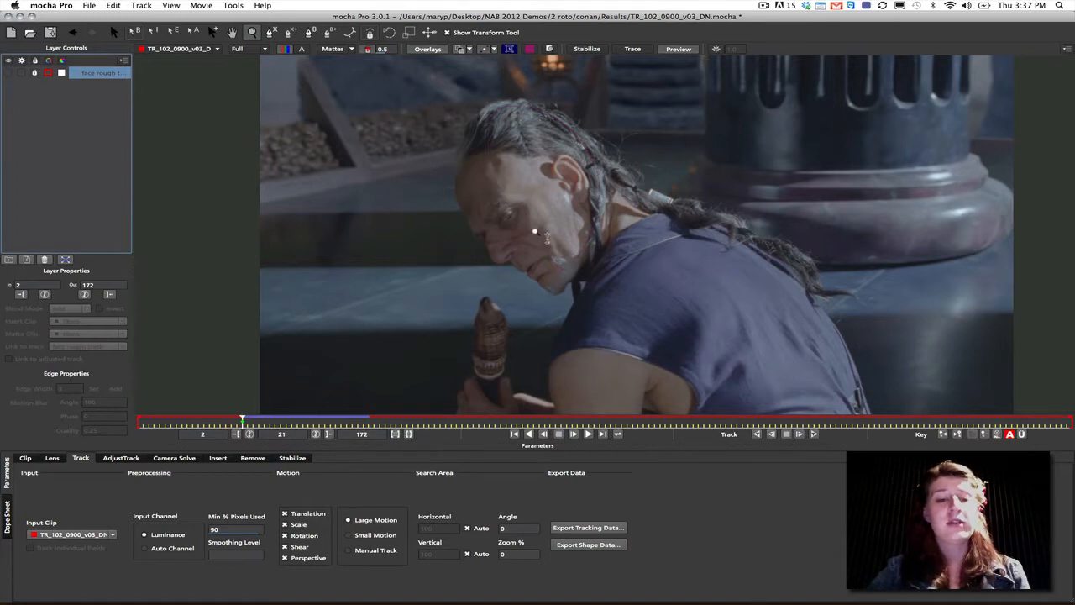
- Draw a closed X-spline around the man's whole face and hair at frame 21 and pull the jaw point in to the chin
left_click(521, 223)
left_click(524, 223)
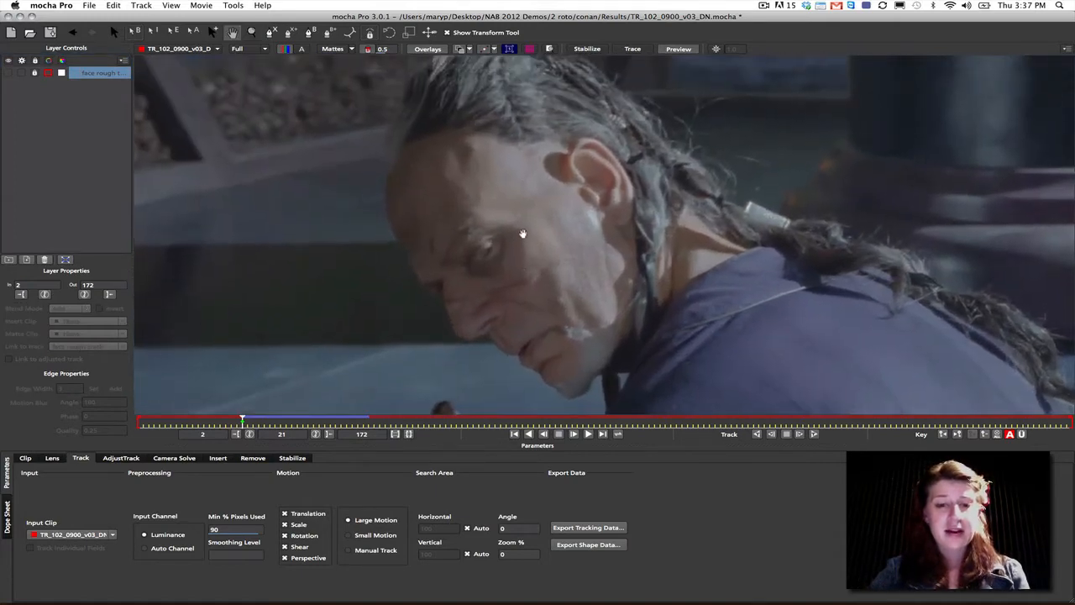
left_click(272, 34)
left_click(583, 96)
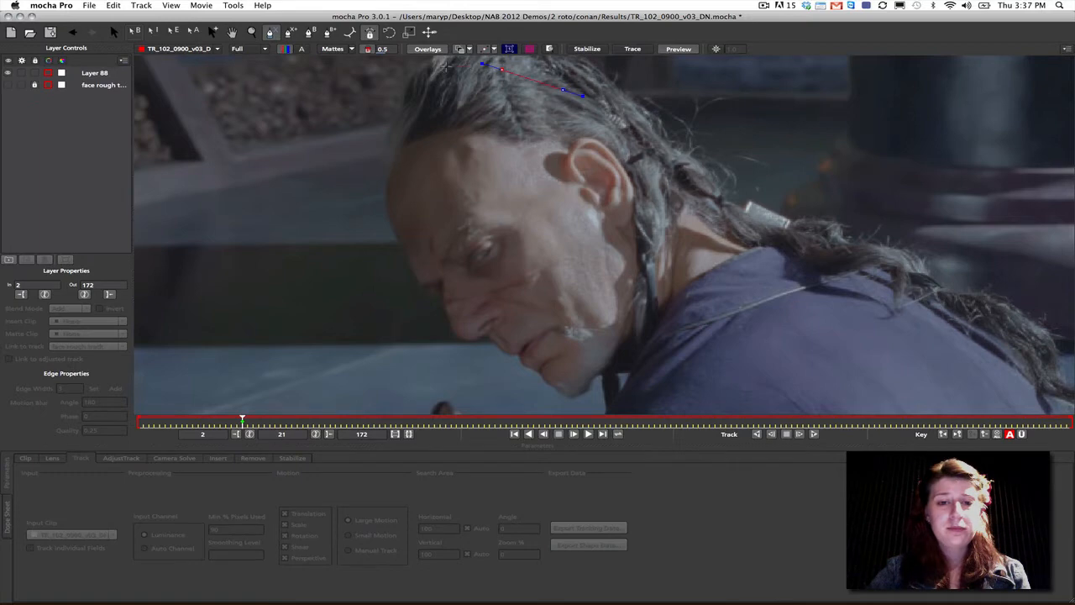
left_click(387, 139)
left_click(389, 167)
left_click(385, 186)
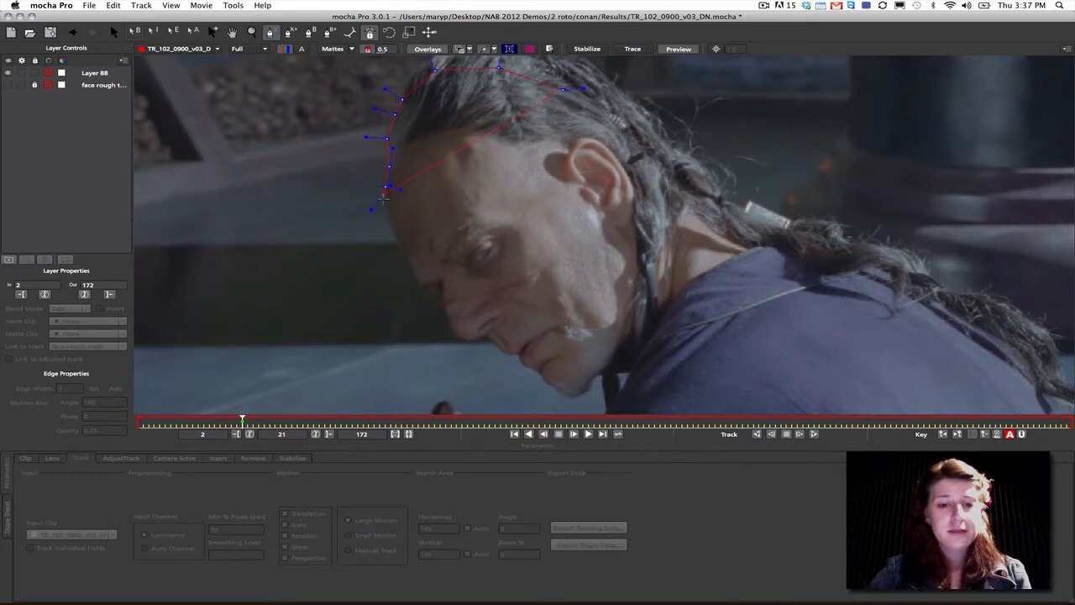
left_click(411, 260)
left_click(420, 286)
left_click(441, 300)
left_click(449, 313)
left_click(454, 333)
left_click(471, 340)
left_click(488, 336)
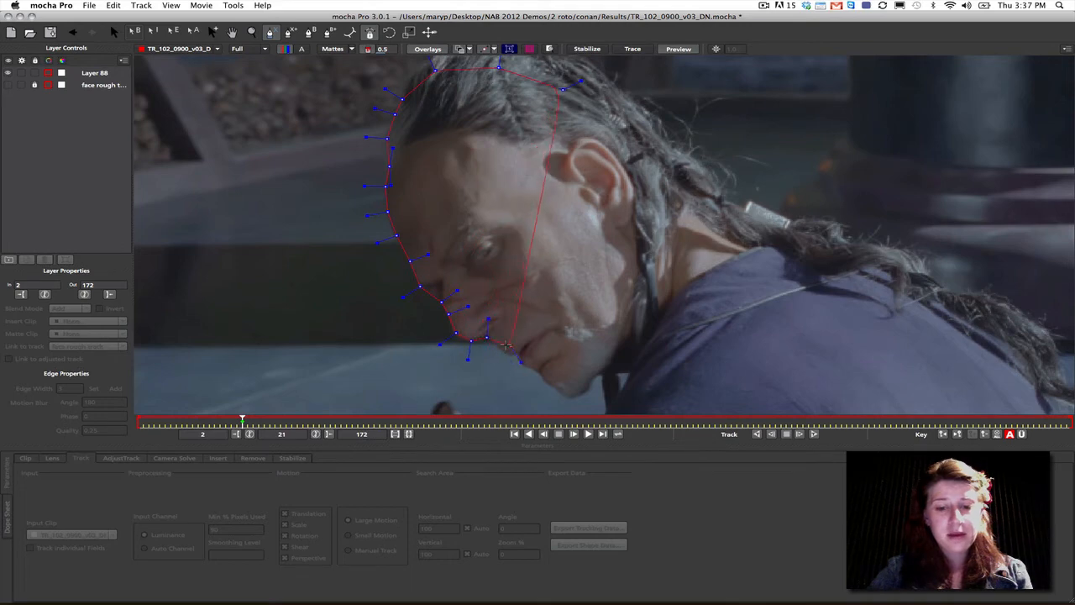
left_click(507, 353)
left_click(518, 354)
left_click(523, 364)
left_click(538, 371)
left_click(552, 387)
left_click(571, 400)
left_click(593, 391)
left_click(607, 366)
left_click(622, 350)
left_click(644, 300)
left_click(656, 244)
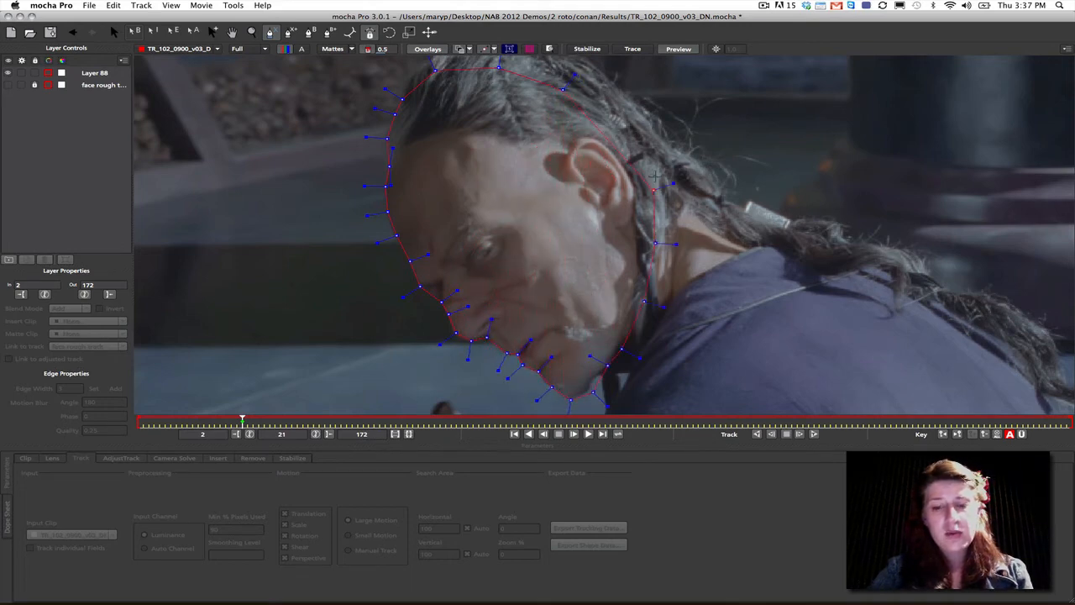
left_click(651, 168)
left_click(621, 118)
right_click(571, 95)
left_click_drag(593, 393, 594, 377)
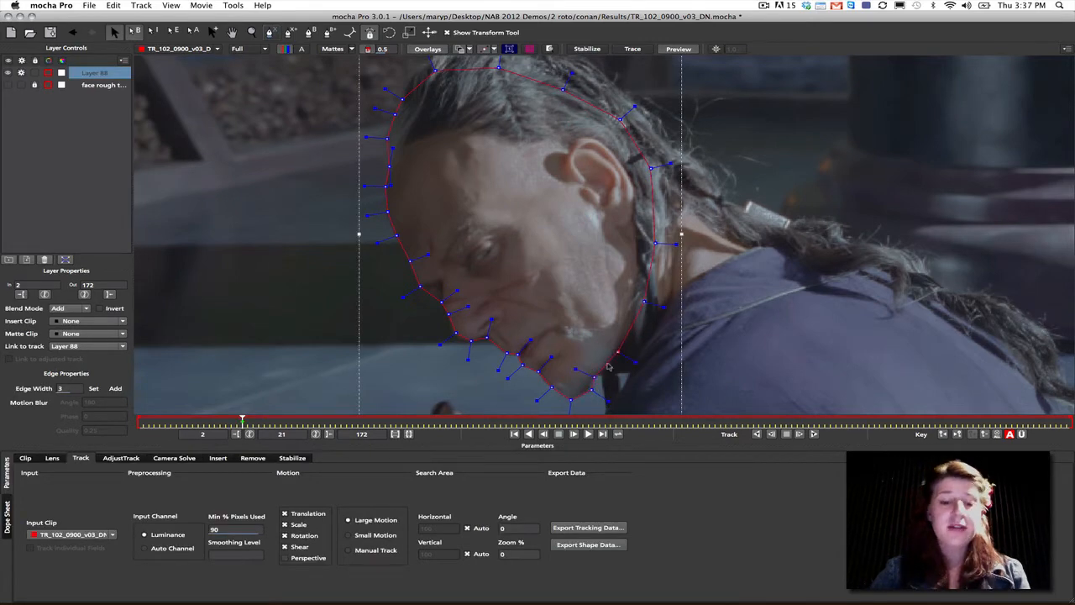
- Rename the new head shape's layer as "face fine roto" and link it to the face rough track layer
double_click(87, 75)
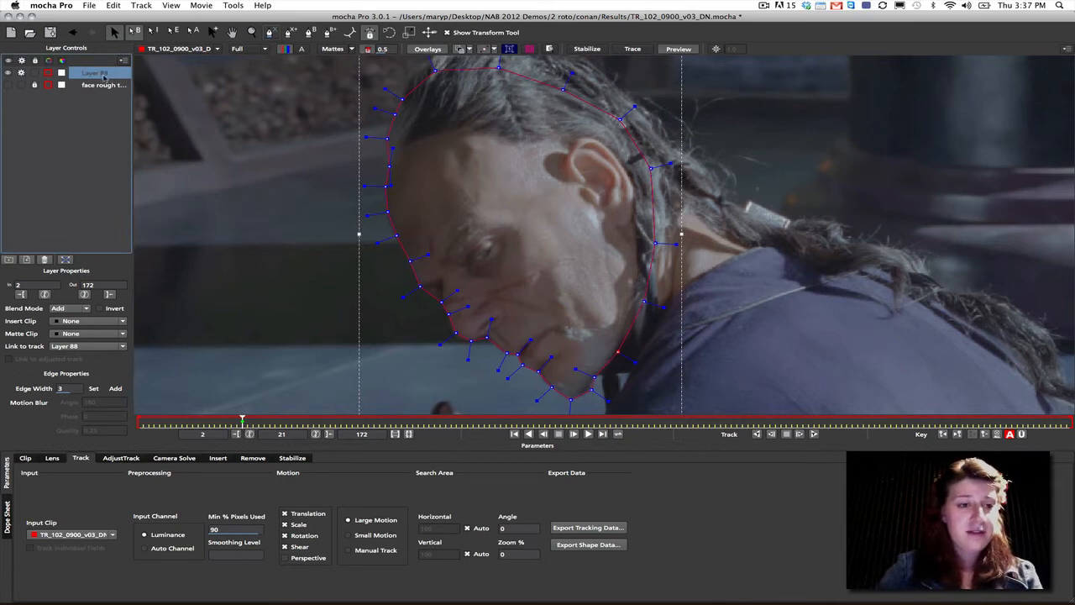
type("face fine roto")
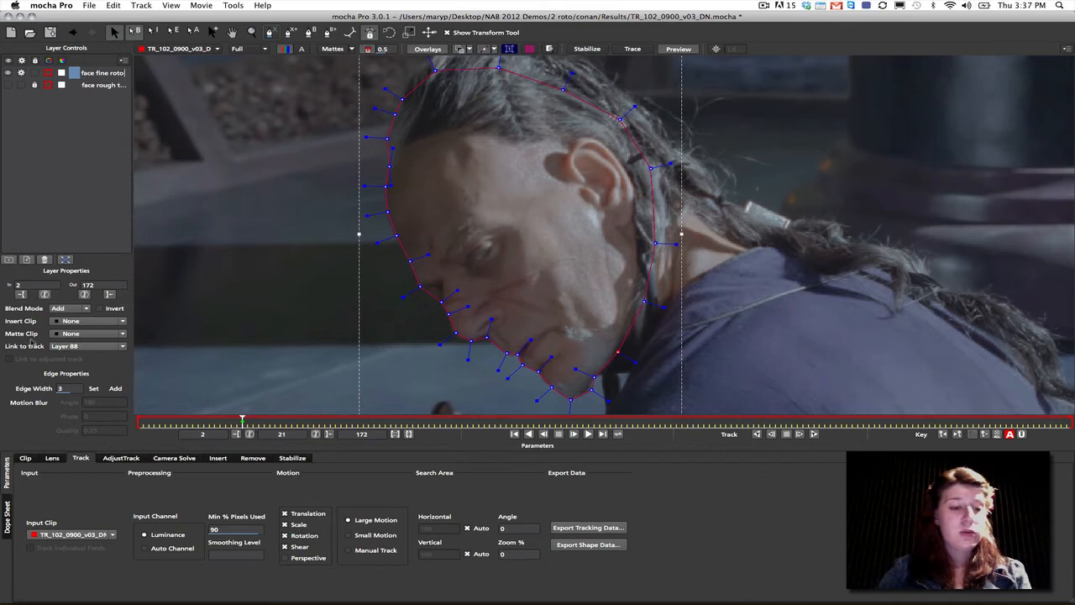
left_click(84, 345)
left_click(75, 359)
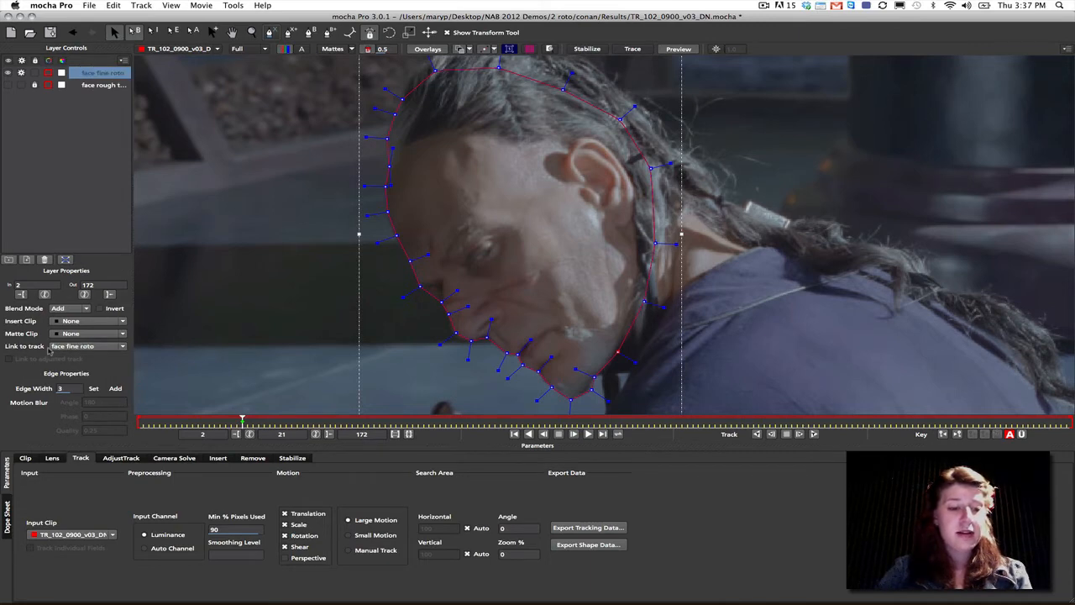
left_click(84, 345)
left_click(75, 369)
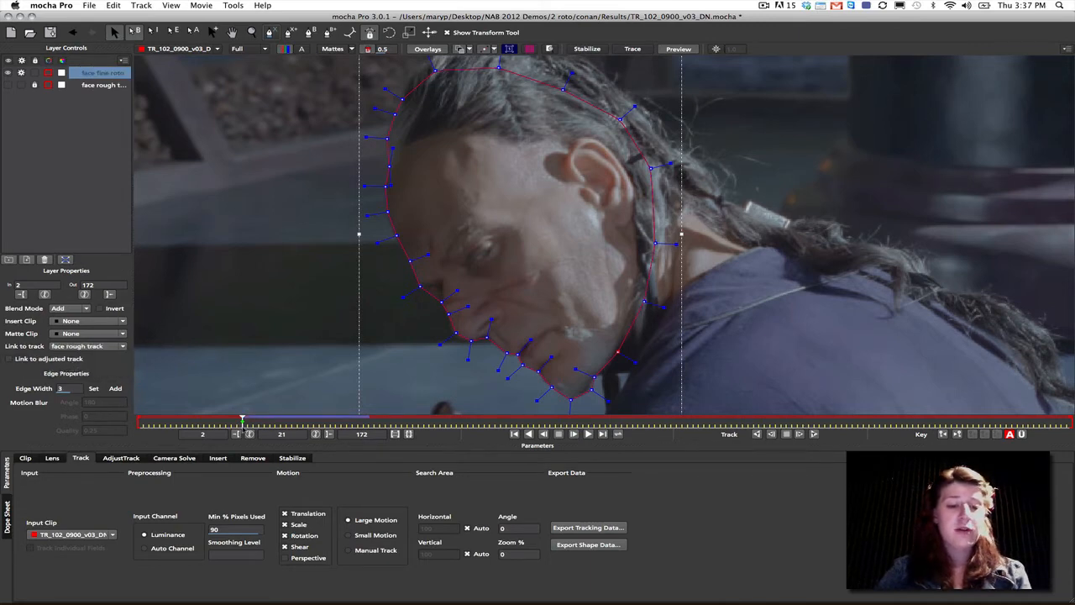
- At frame 36, move the face fine roto points to fit the head outline, including those beside the ear
left_click_drag(244, 423, 324, 424)
left_click_drag(335, 152, 460, 237)
left_click_drag(437, 147, 431, 145)
left_click_drag(493, 258, 460, 244)
left_click_drag(501, 273, 700, 256)
left_click(614, 344)
left_click_drag(723, 219, 702, 218)
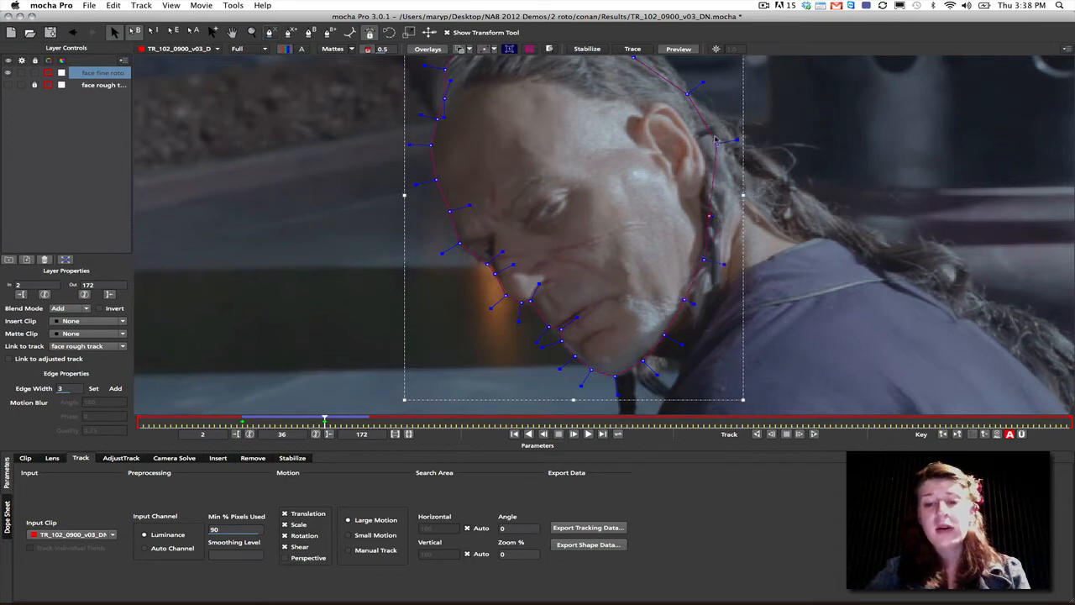
left_click_drag(717, 142, 706, 145)
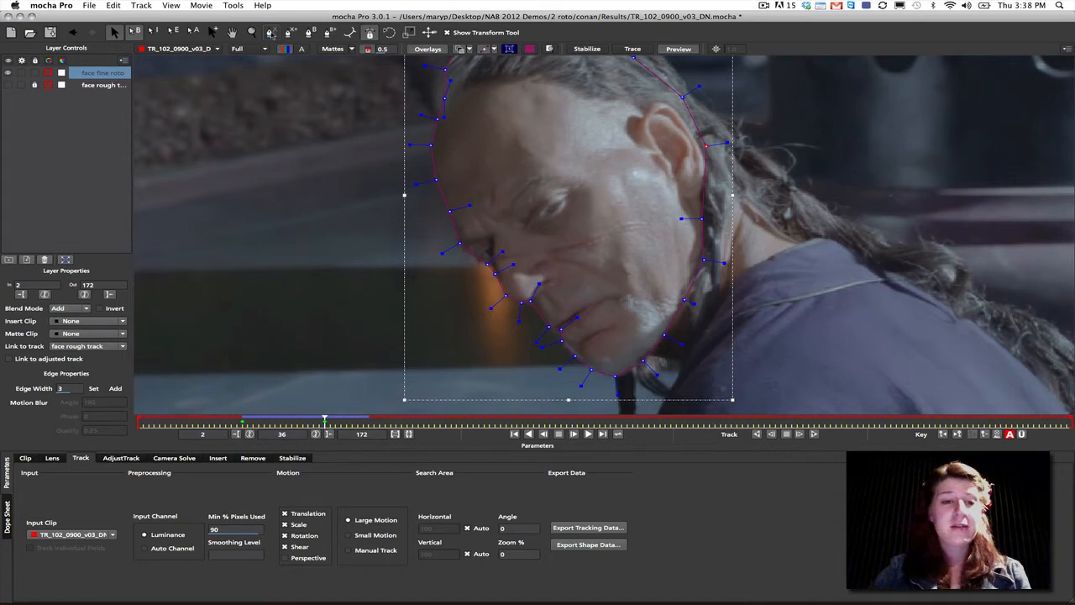
- Scrub between frames 36 and 29 to examine how the face fine roto shape follows the head
left_click(252, 33)
left_click_drag(537, 130, 525, 210)
key("x")
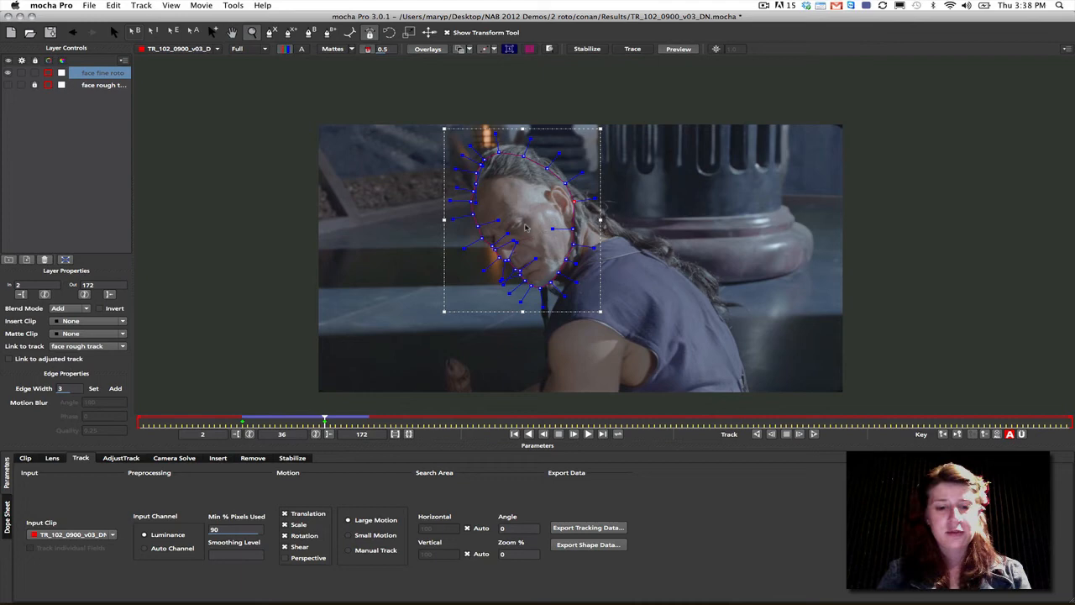
left_click_drag(325, 419, 284, 419)
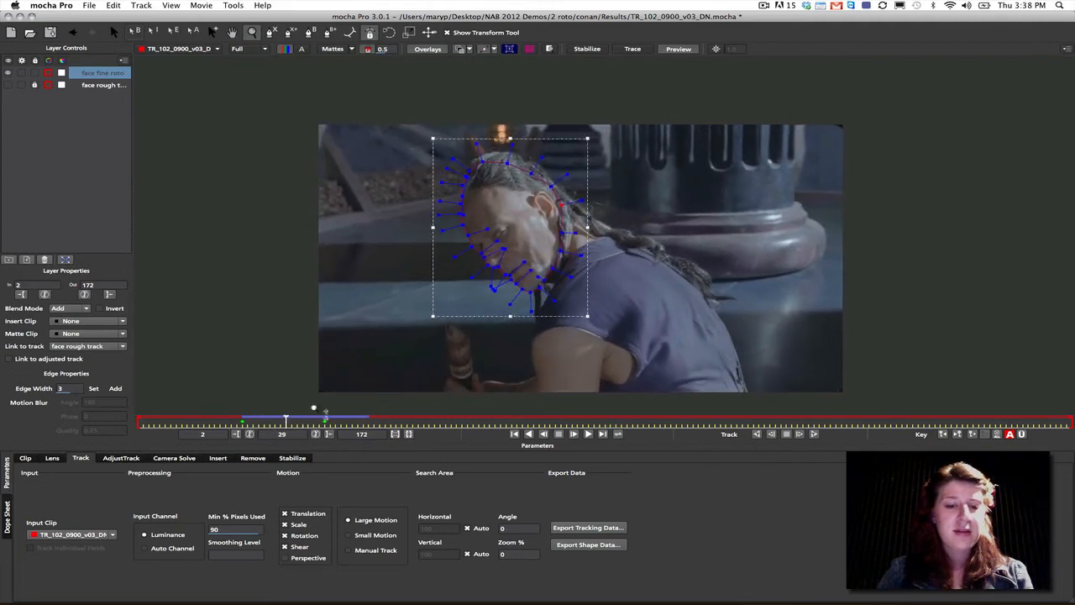
scroll(511, 206, "up", 3)
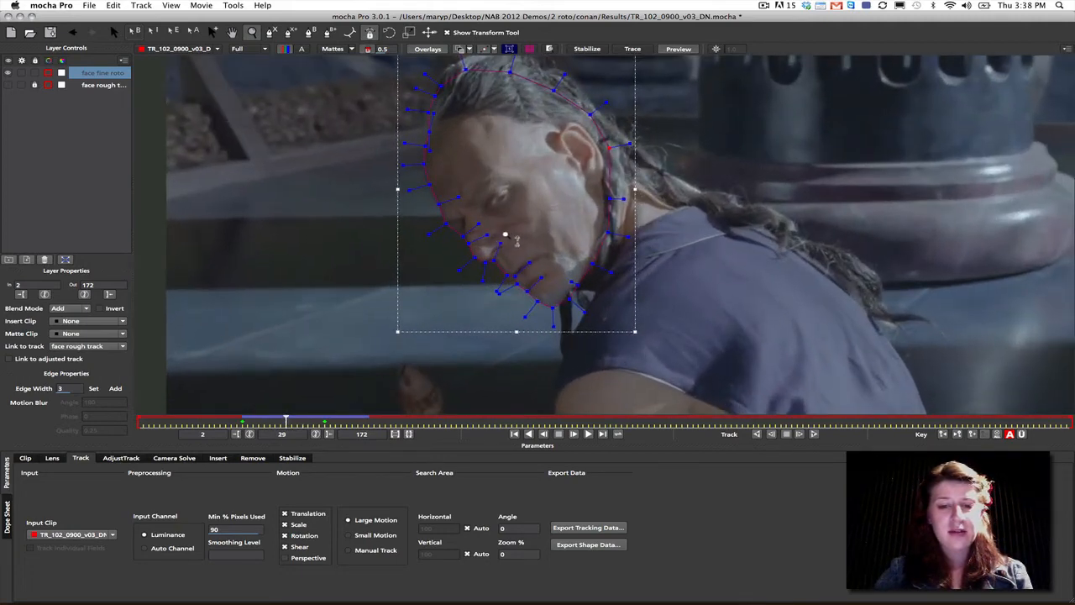
scroll(514, 277, "down", 1)
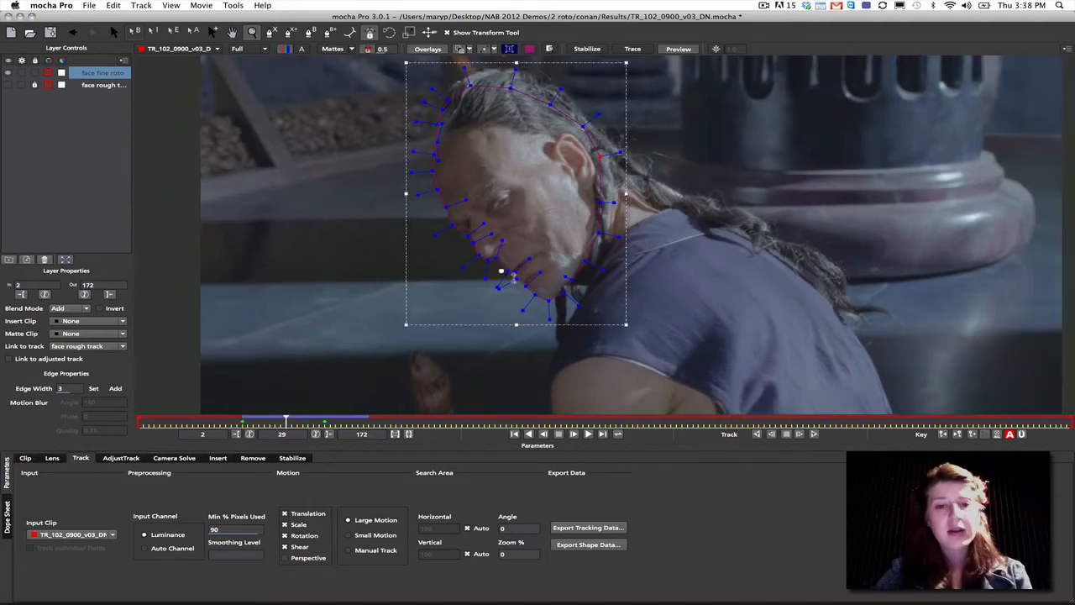
left_click_drag(277, 423, 324, 421)
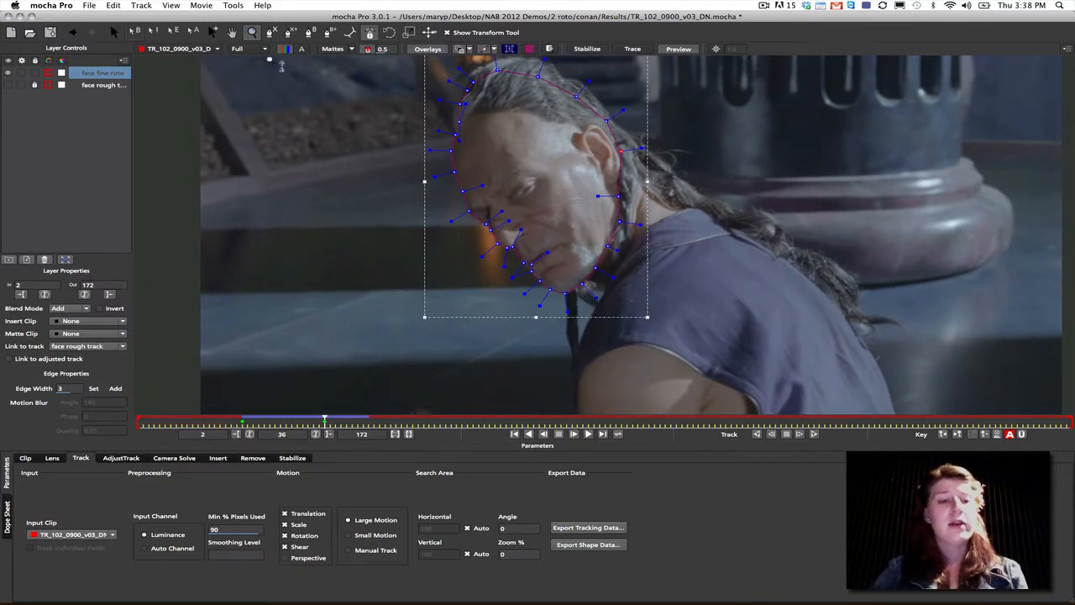
- Draw a closed X-spline around the man's neck between the braid and the collar at frame 36
left_click(351, 34)
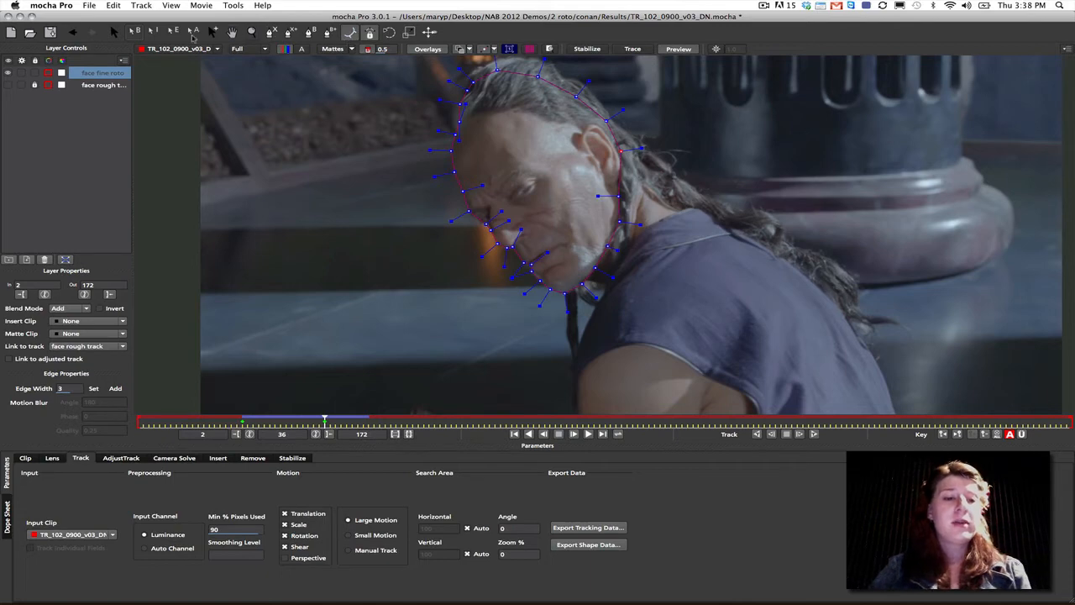
left_click(271, 32)
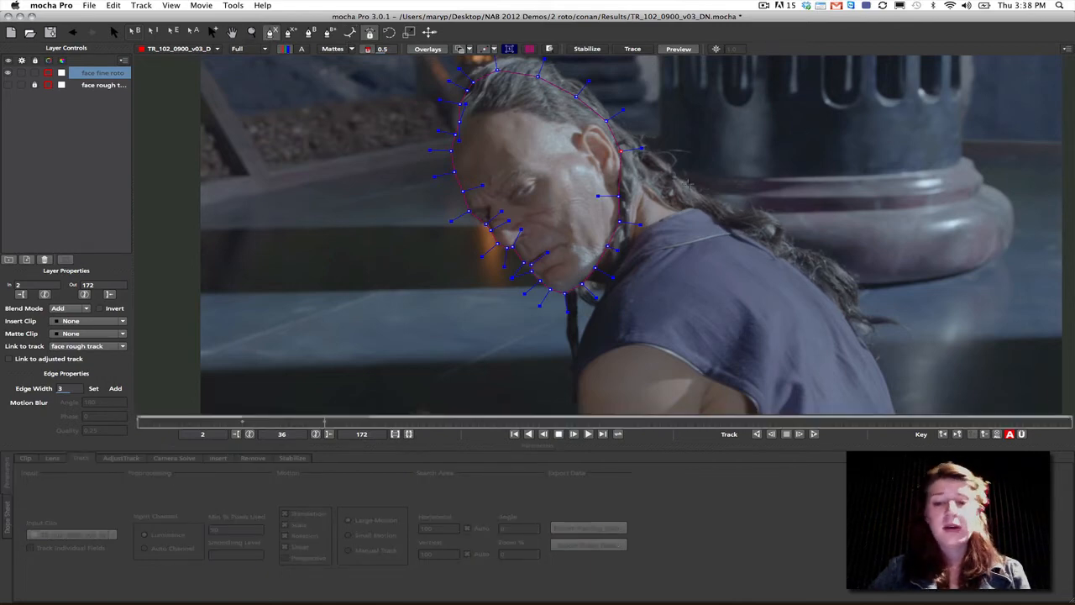
left_click(646, 178)
left_click(717, 223)
left_click(661, 236)
left_click(634, 210)
left_click(648, 183)
left_click(637, 200)
left_click(647, 177)
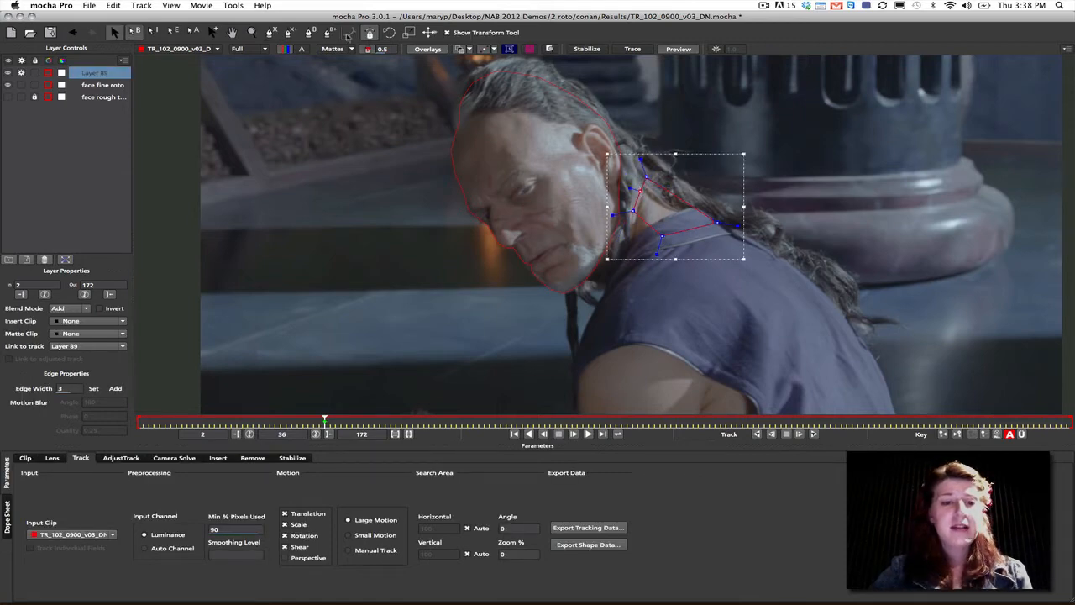
- Attach the neck shape's face-side points to the face fine roto edge and scrub to frame 39 to check the shared edge
left_click(349, 34)
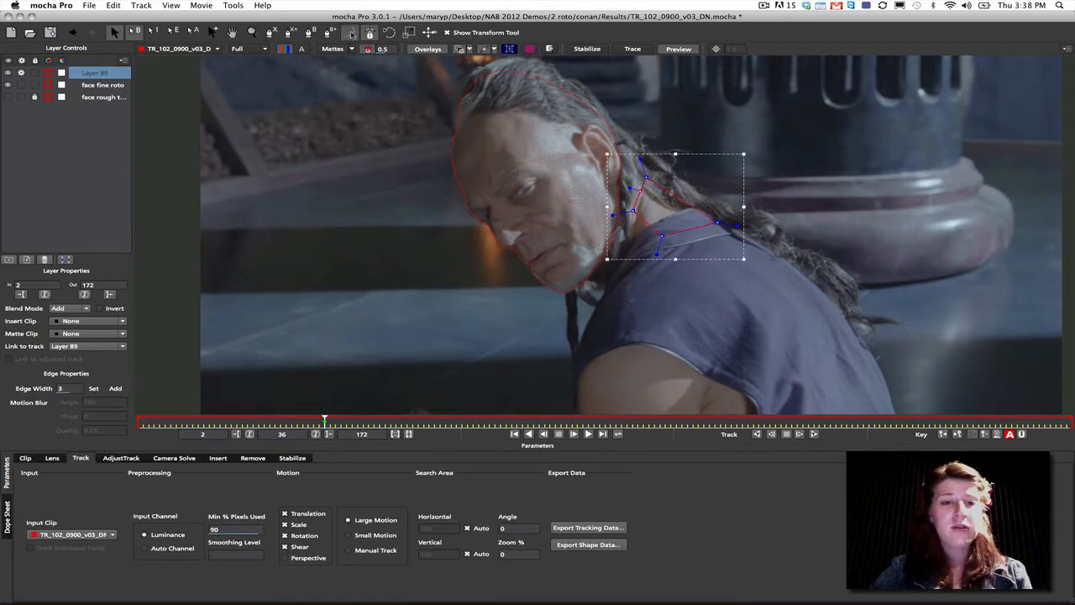
left_click_drag(647, 178, 621, 151)
left_click_drag(640, 191, 620, 221)
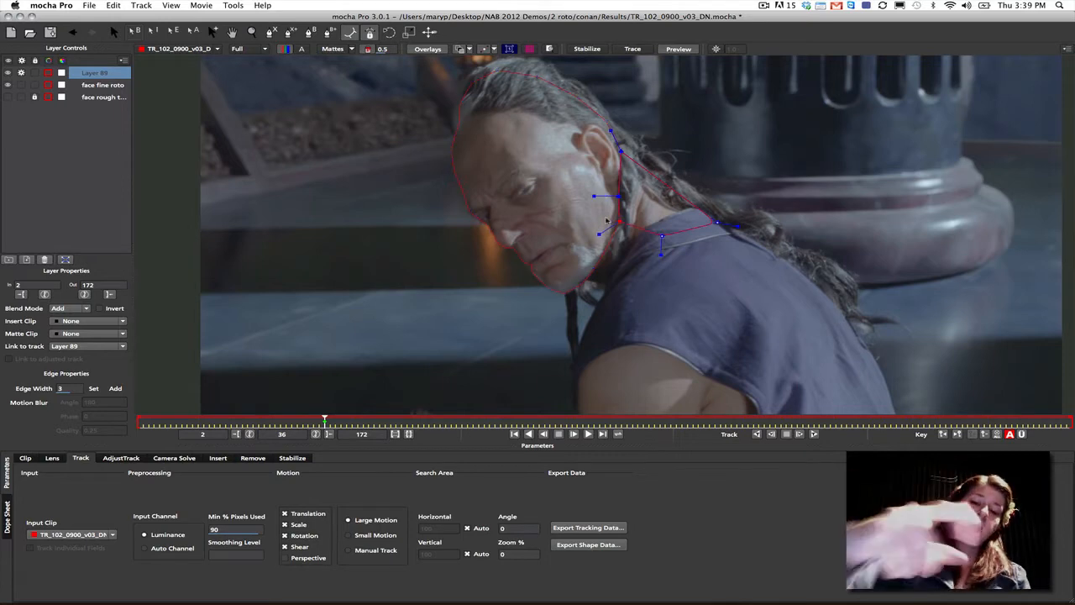
left_click_drag(323, 418, 350, 416)
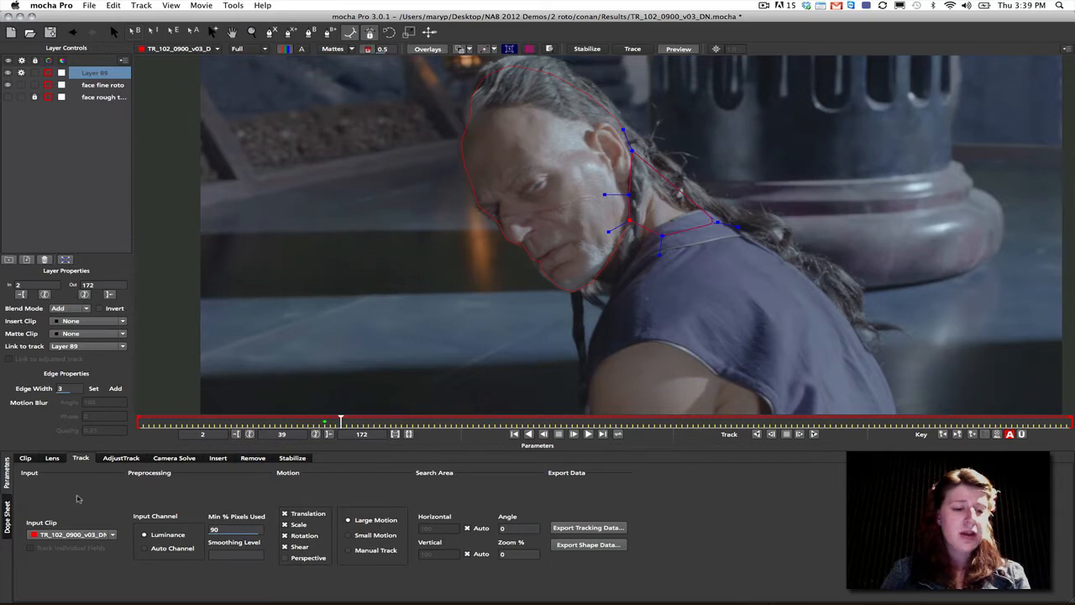
- In the dope sheet, expand the face rough track's Track parameters and shift all their keyframes one frame later, starting at frame 23
left_click(8, 515)
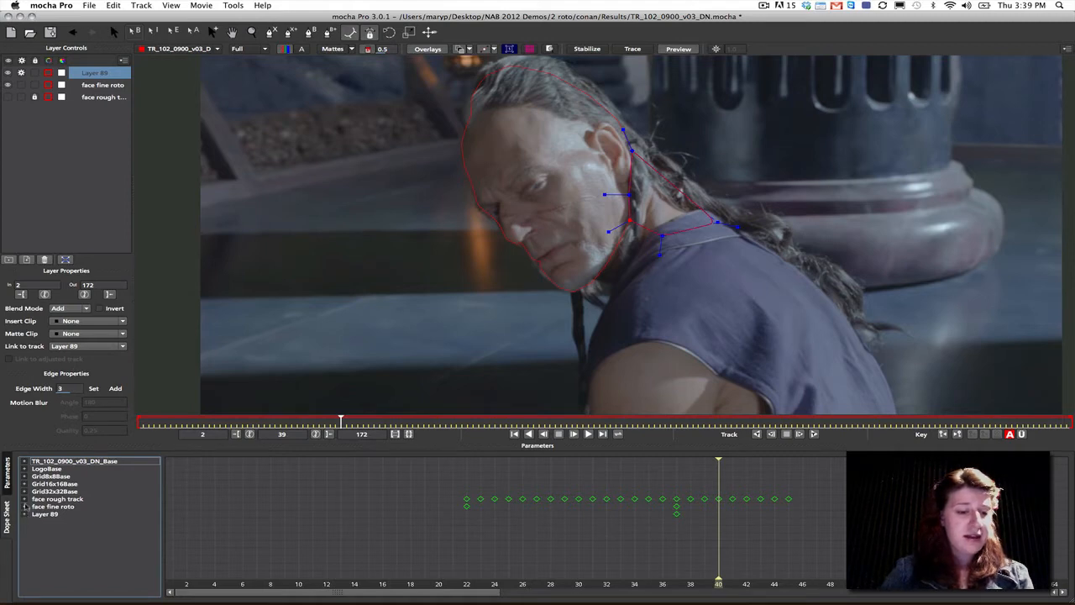
left_click(24, 498)
left_click(35, 514)
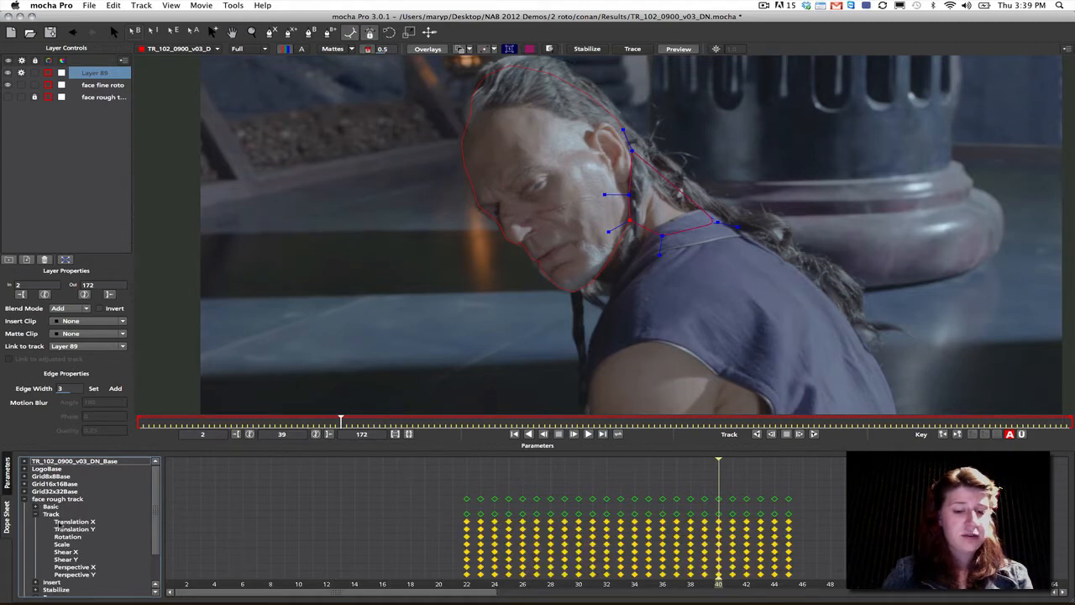
left_click_drag(420, 481, 813, 590)
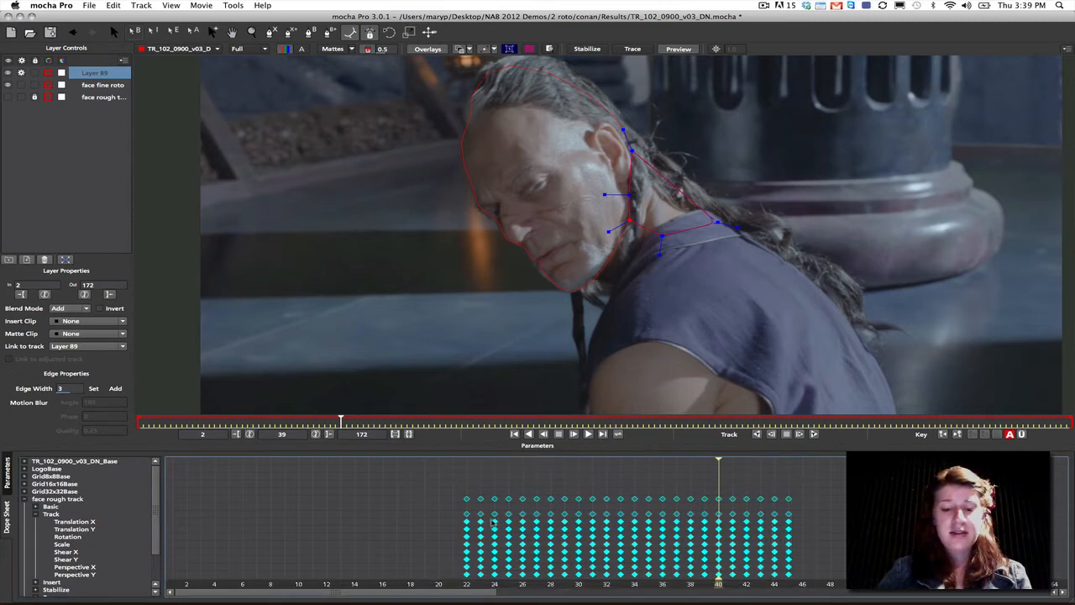
left_click_drag(498, 529, 512, 531)
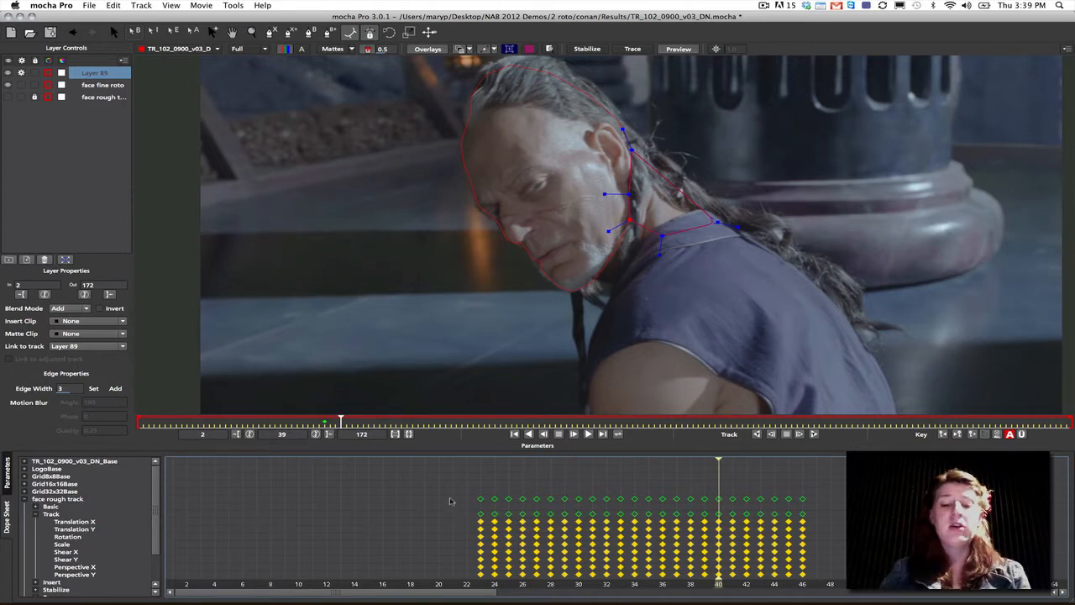
- Shift all face rough track keyframes another frame later to start at frame 24, and select those from 24 to 32
left_click_drag(437, 475, 845, 581)
left_click_drag(512, 525, 554, 529)
left_click(540, 542)
left_click_drag(440, 482, 845, 581)
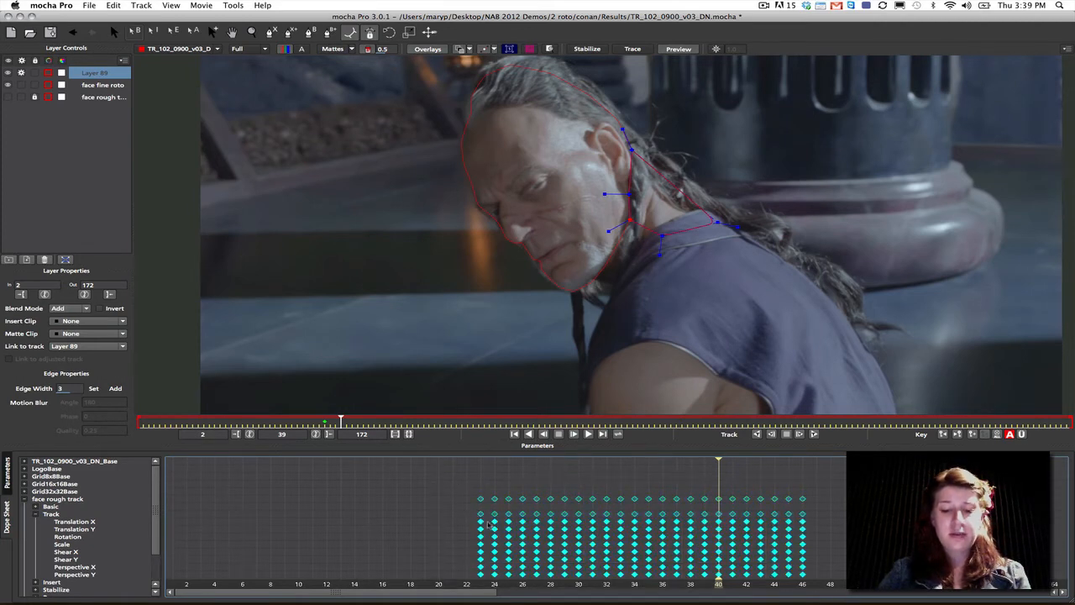
mouse_move(483, 525)
left_mouse_down()
mouse_move(512, 525)
mouse_move(498, 522)
left_mouse_up()
left_click_drag(448, 479, 598, 584)
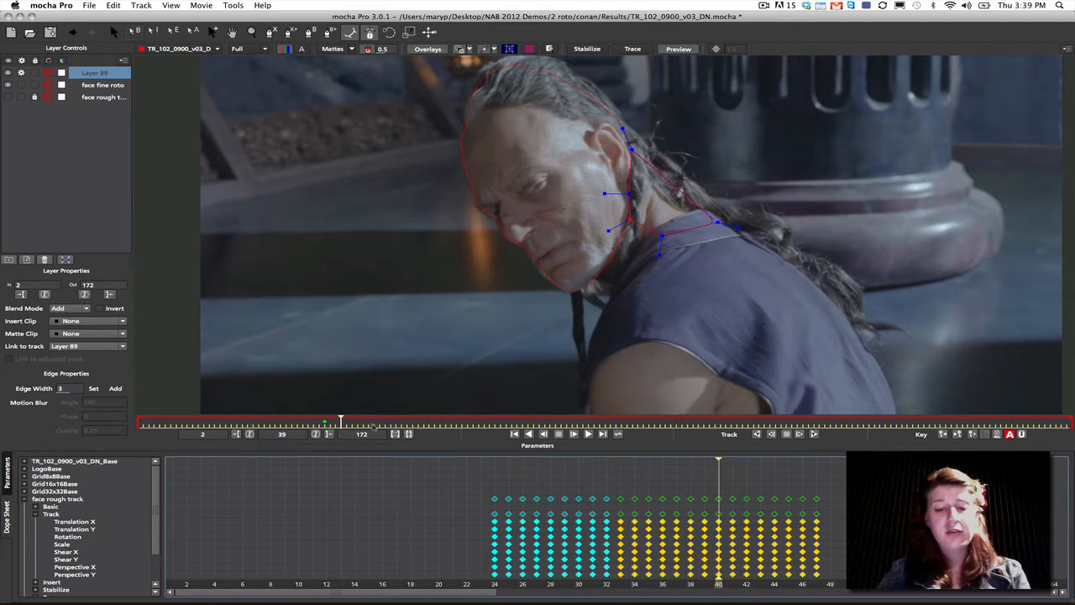
- Move to frame 52 to examine the face and neck shapes beyond the tracked range
left_click_drag(341, 419, 402, 420)
left_click(410, 433)
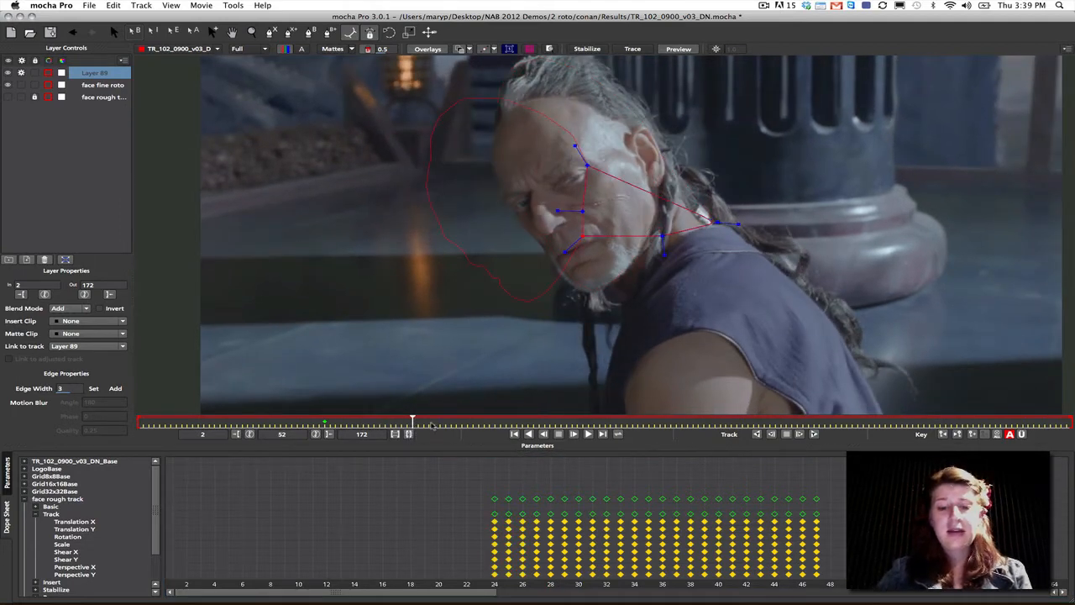
- Return to frame 36 and show the tracking parameters in place of the dope sheet
left_click_drag(413, 422, 326, 425)
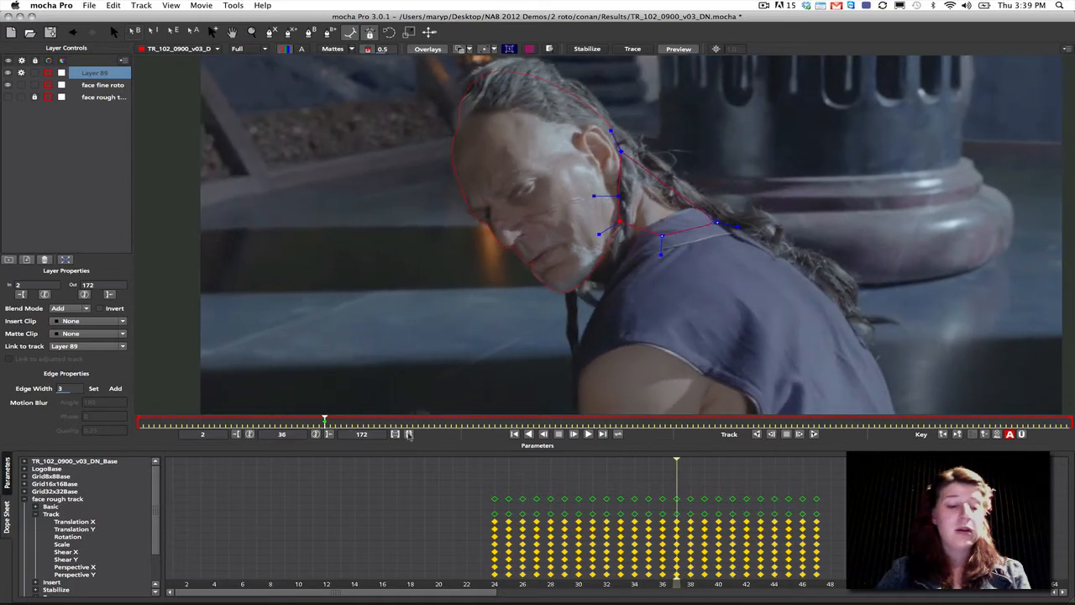
left_click(6, 475)
left_click(7, 510)
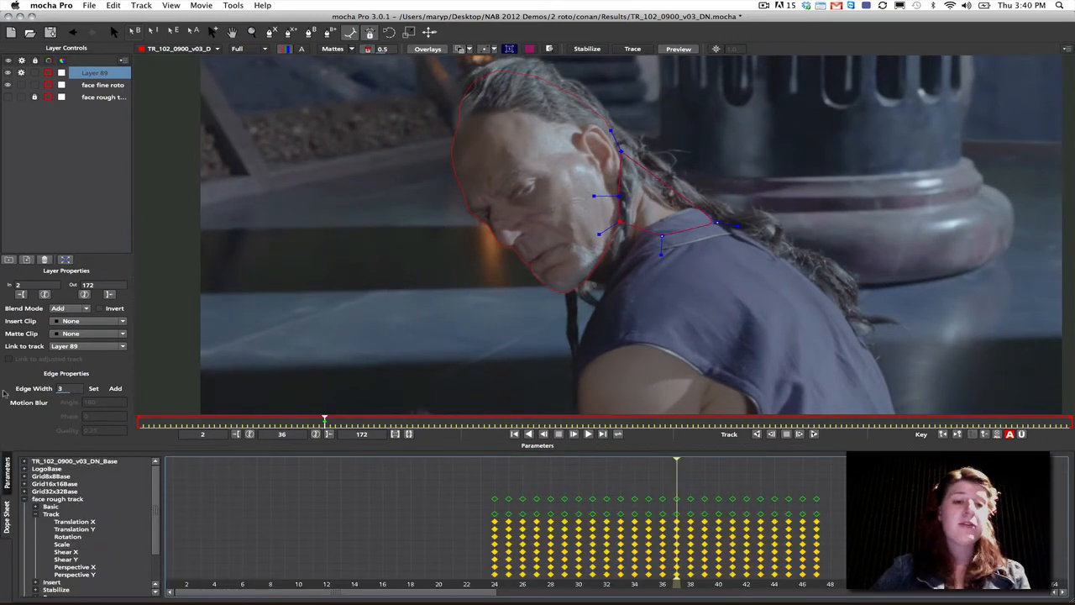
left_click(171, 5)
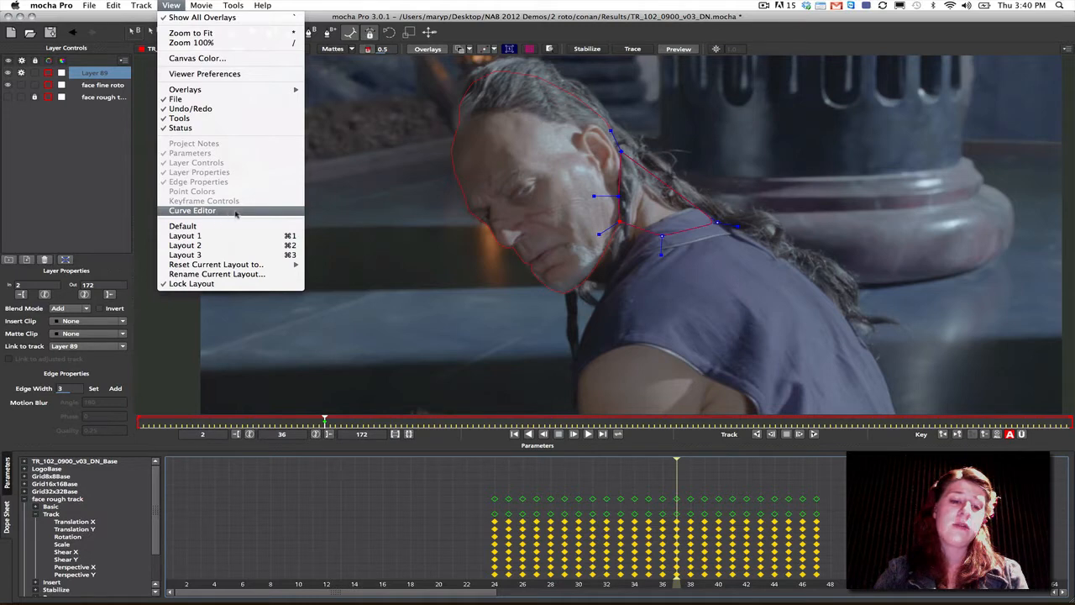
left_click(8, 473)
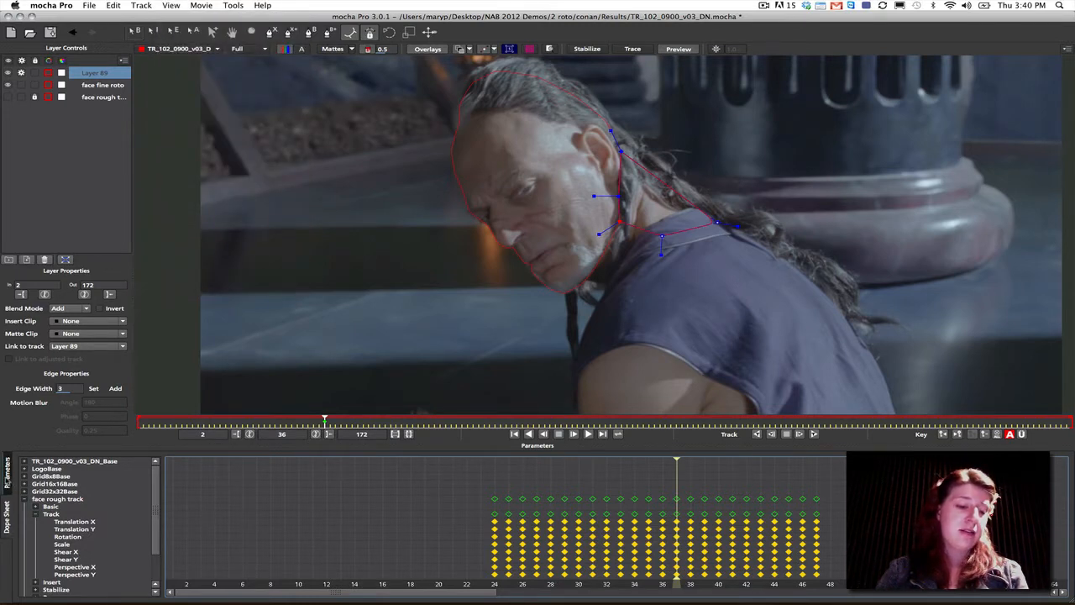
left_click(9, 481)
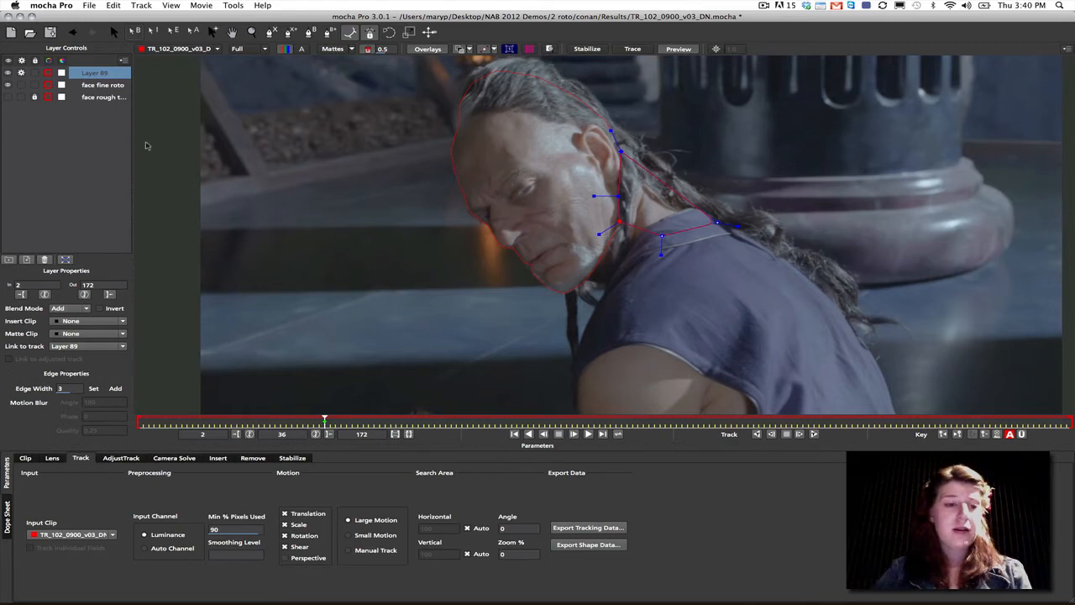
- Copy the face fine roto layer's shape data to the clipboard in Combustion GMask Script (*.gmask) format
left_click(97, 87)
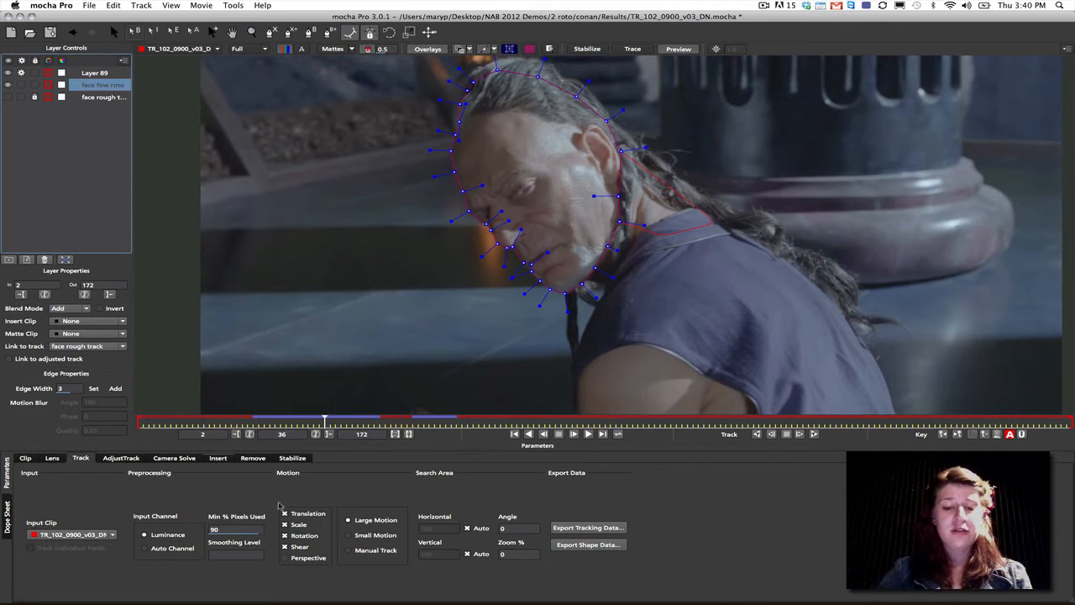
left_click(588, 528)
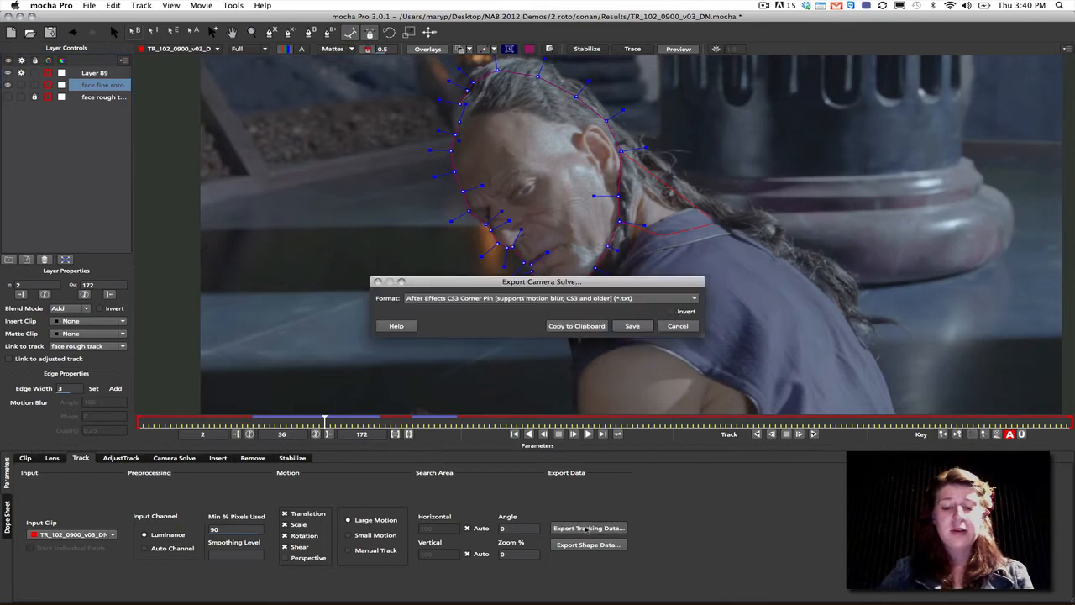
left_click(677, 325)
left_click(590, 545)
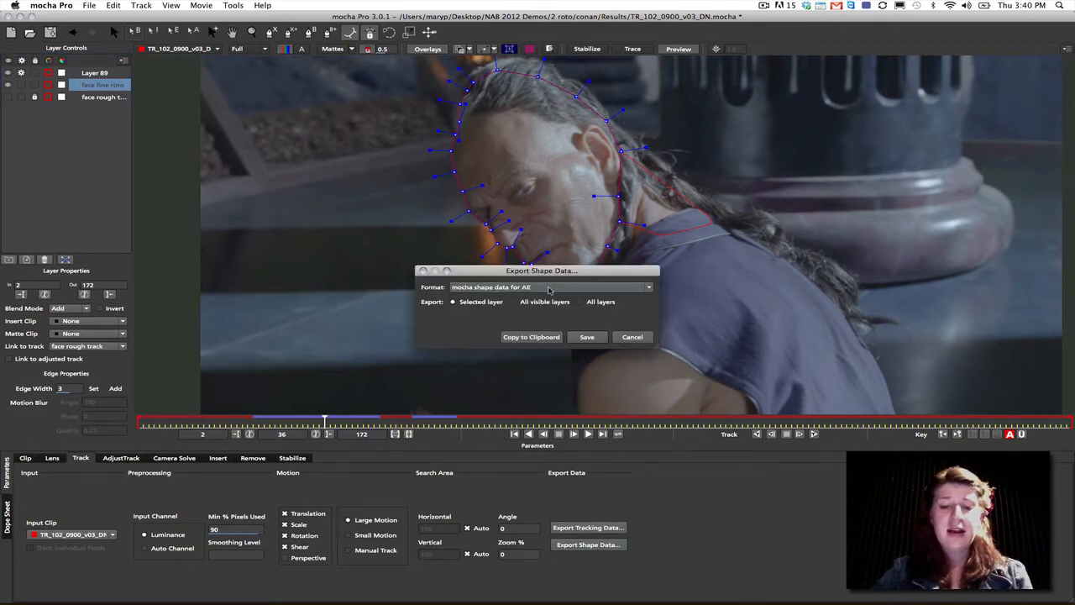
left_click(549, 290)
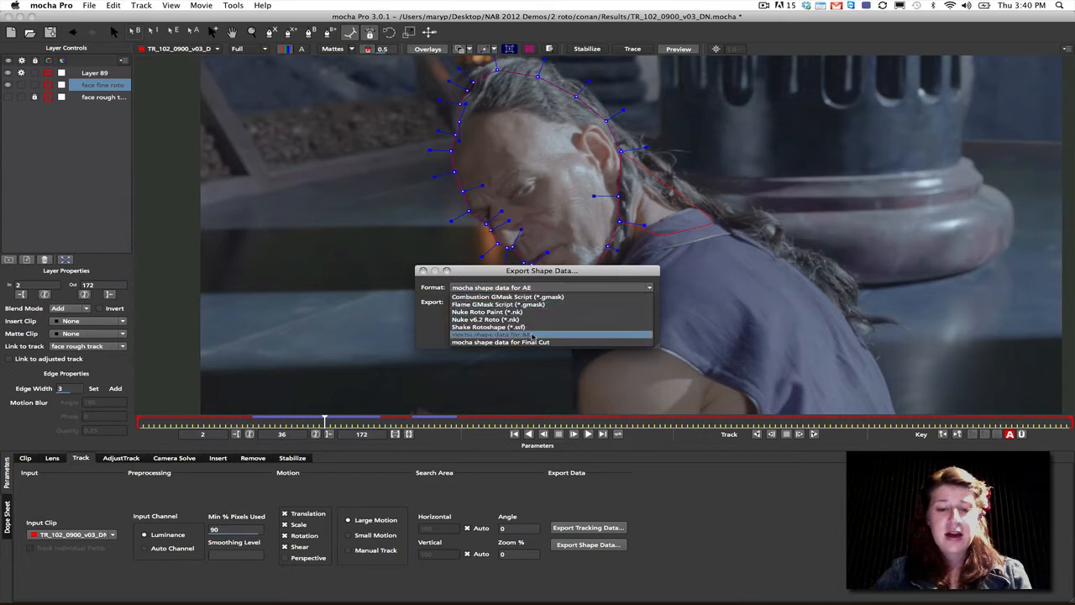
left_click(561, 296)
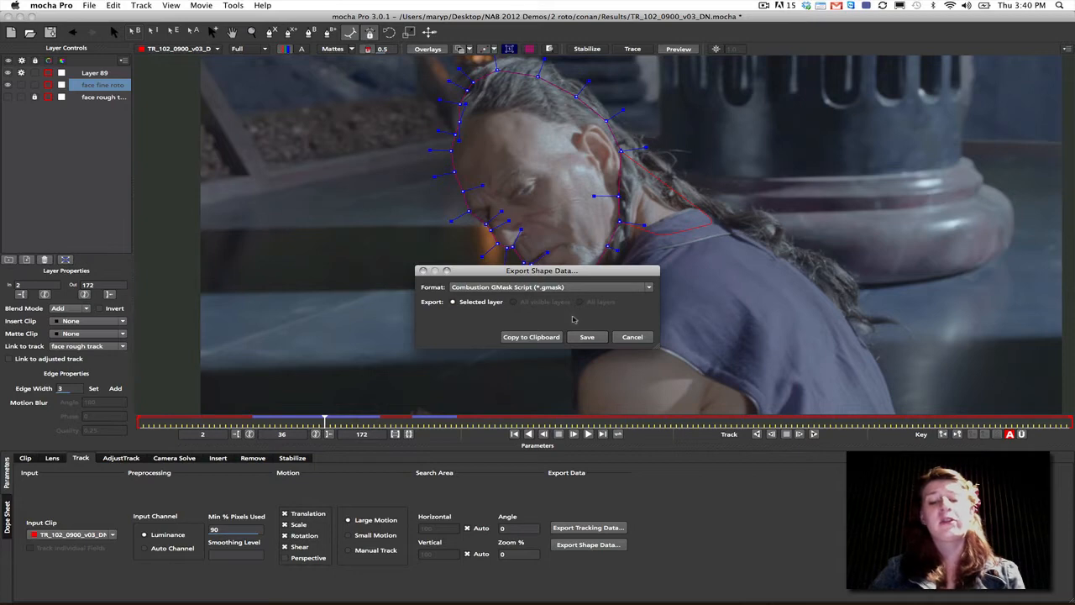
left_click(530, 339)
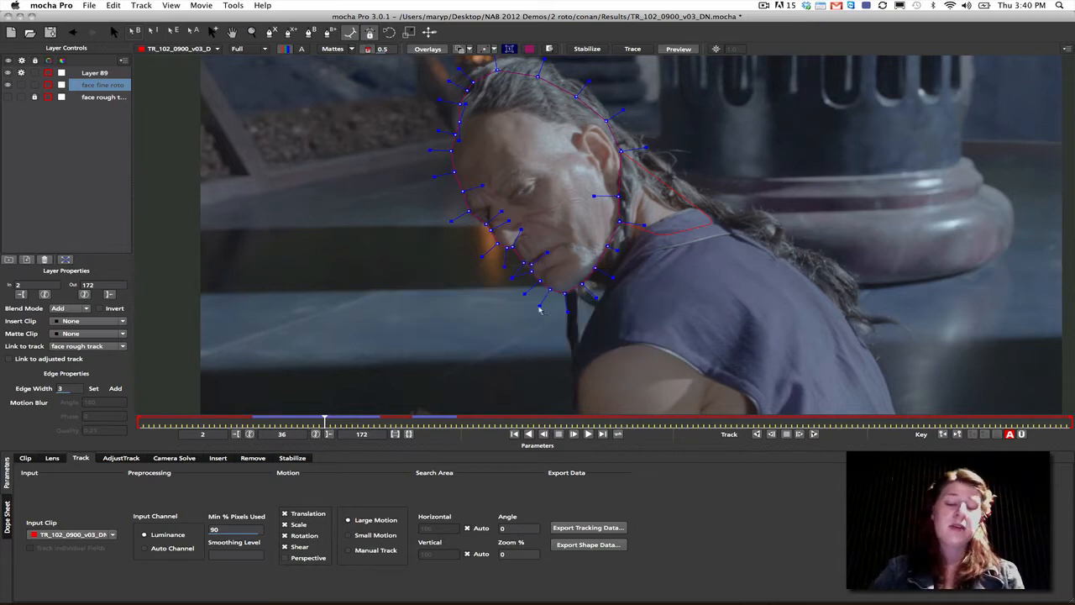
- Show the planar surface and examine the tracking data export formats available for the neck layer, without exporting
left_click(508, 49)
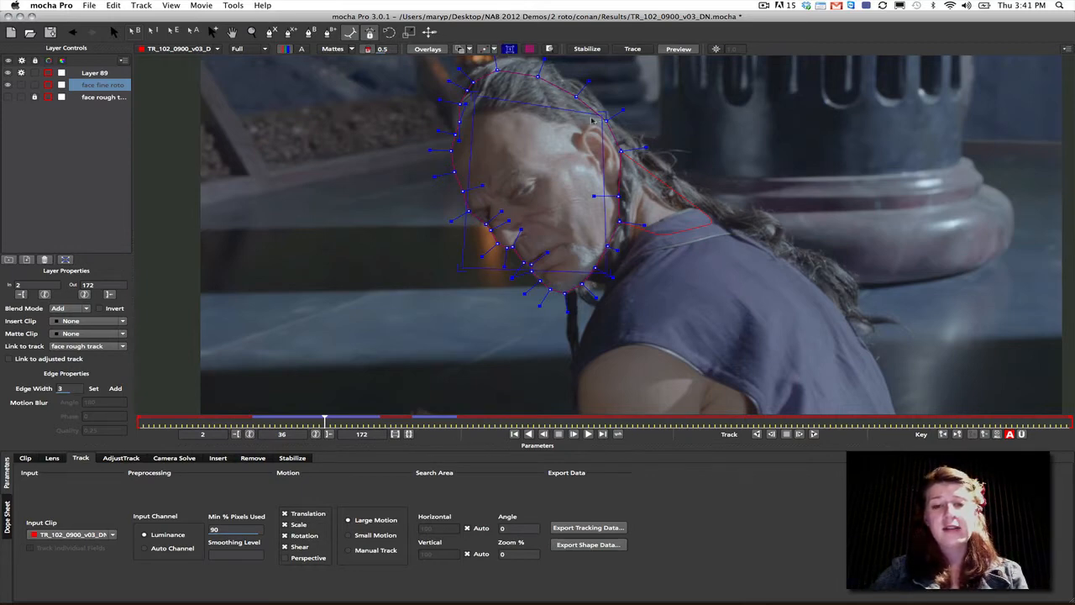
left_click(107, 74)
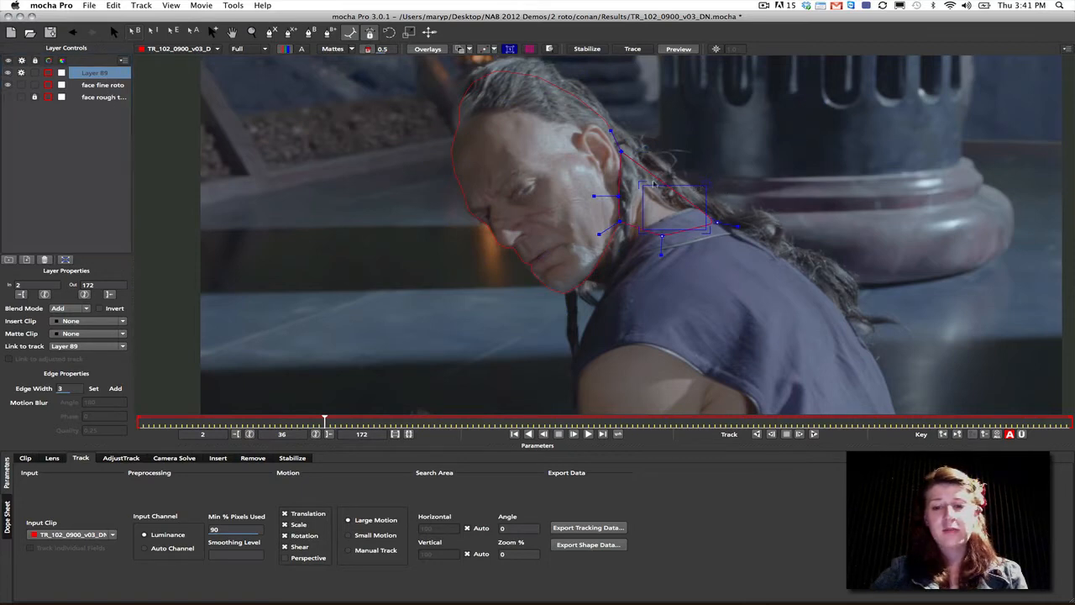
left_click(581, 529)
left_click(537, 300)
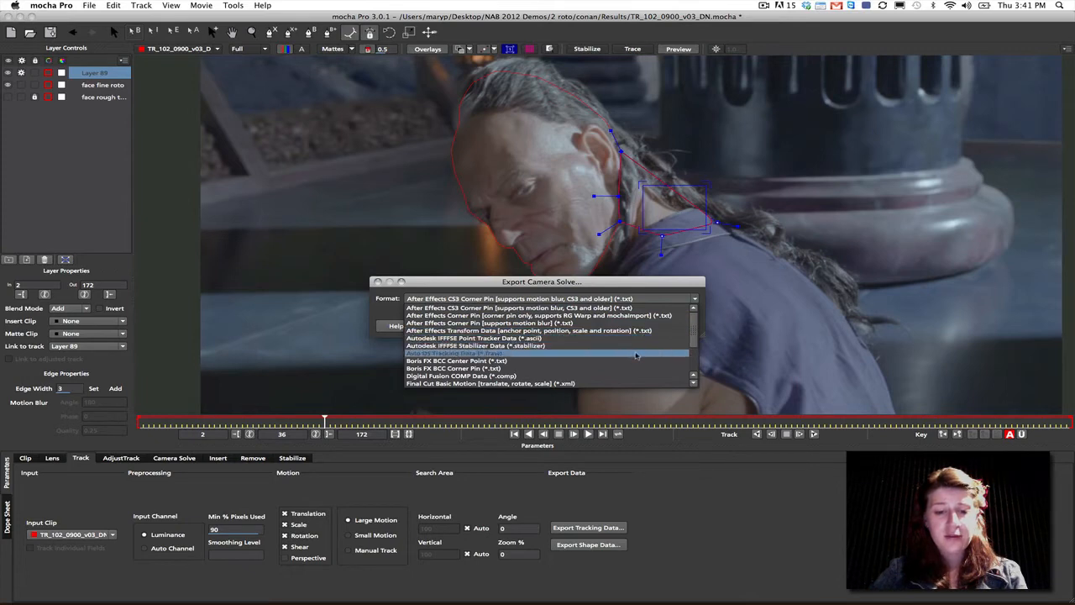
scroll(631, 334, "down", 3)
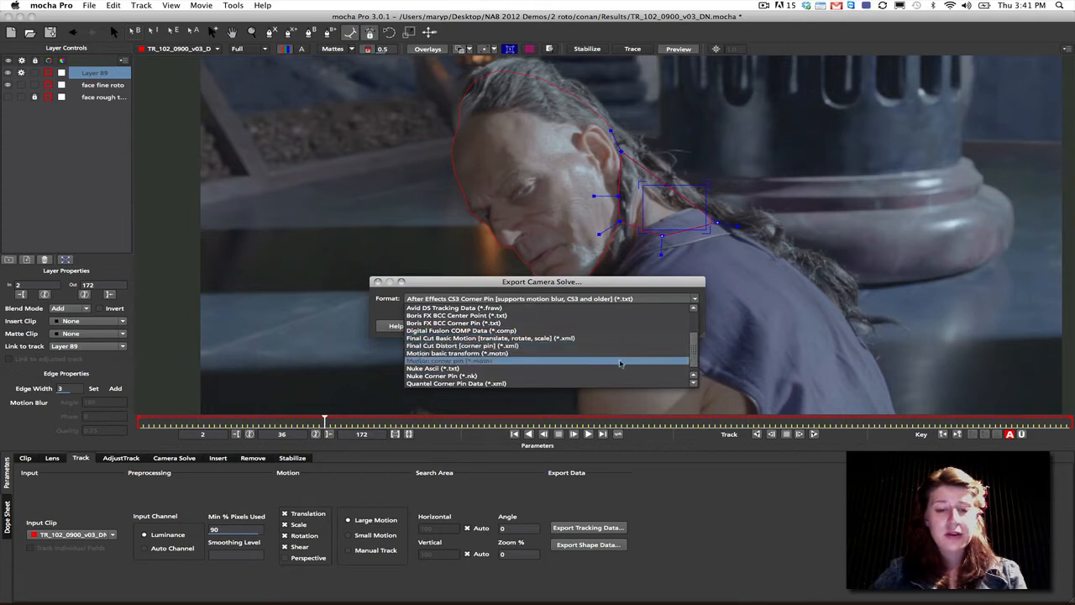
scroll(690, 364, "down", 1)
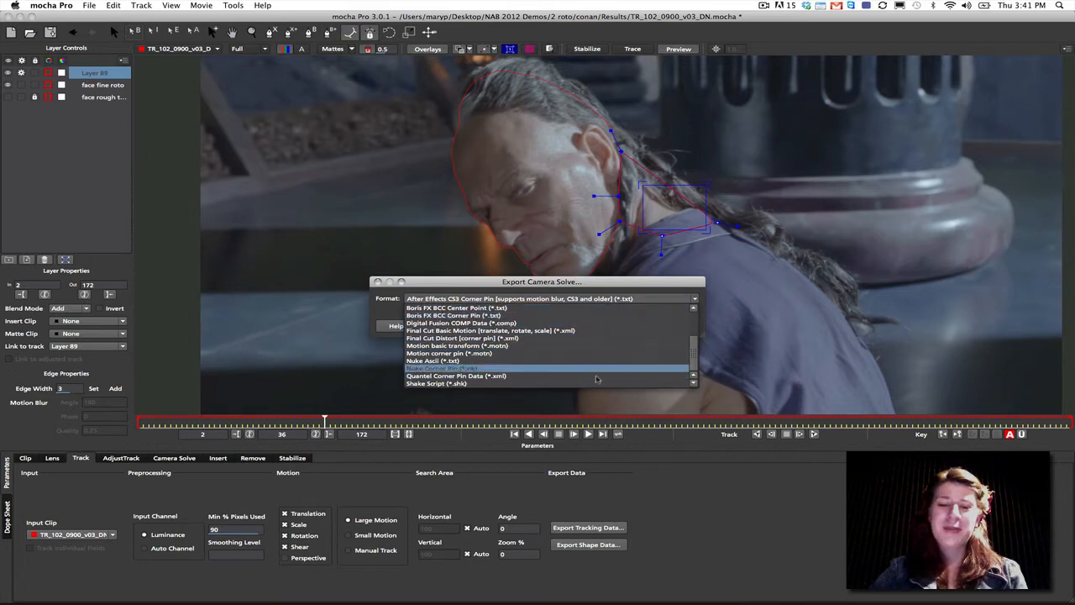
left_click(610, 296)
left_click(678, 326)
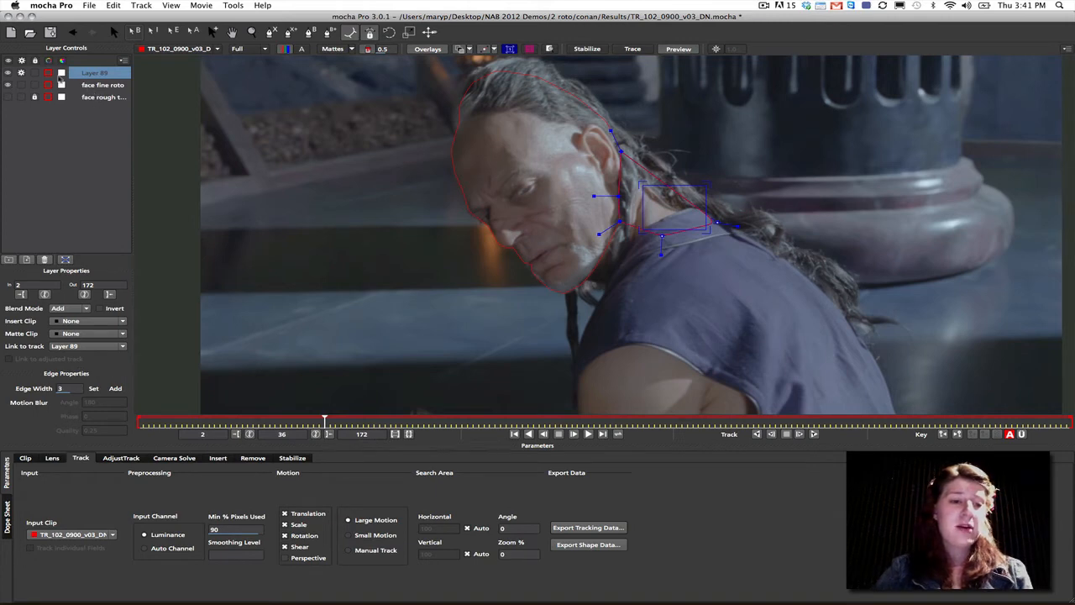
- Make four duplicates of the neck layer and set the matte colour of Layers 94, 92 and 89 to yellow
left_click(26, 259)
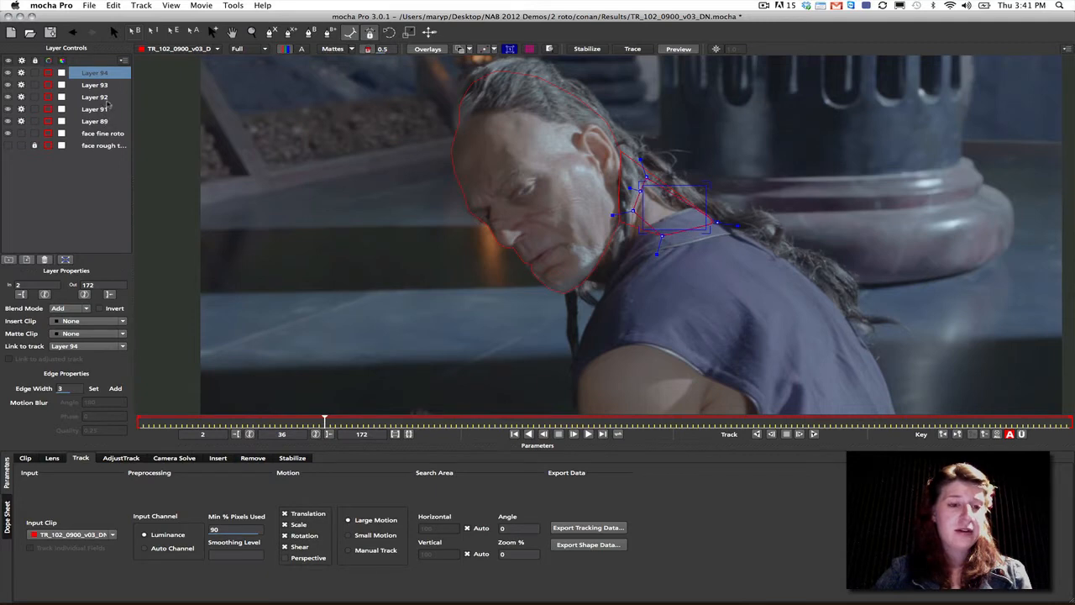
left_click(99, 122, "shift")
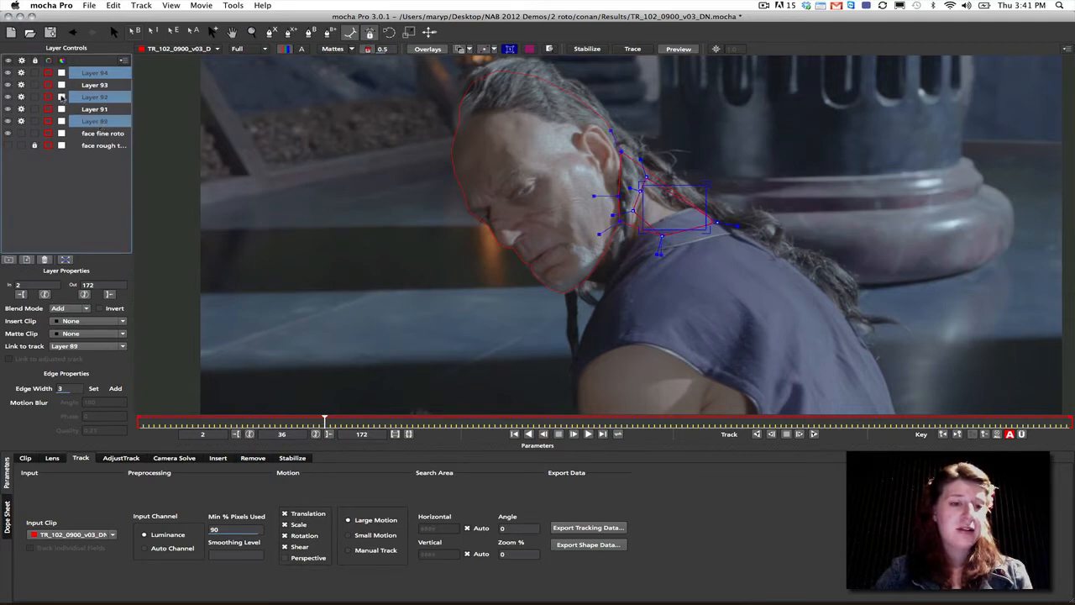
left_click(64, 99)
left_click(320, 112)
left_click(329, 228)
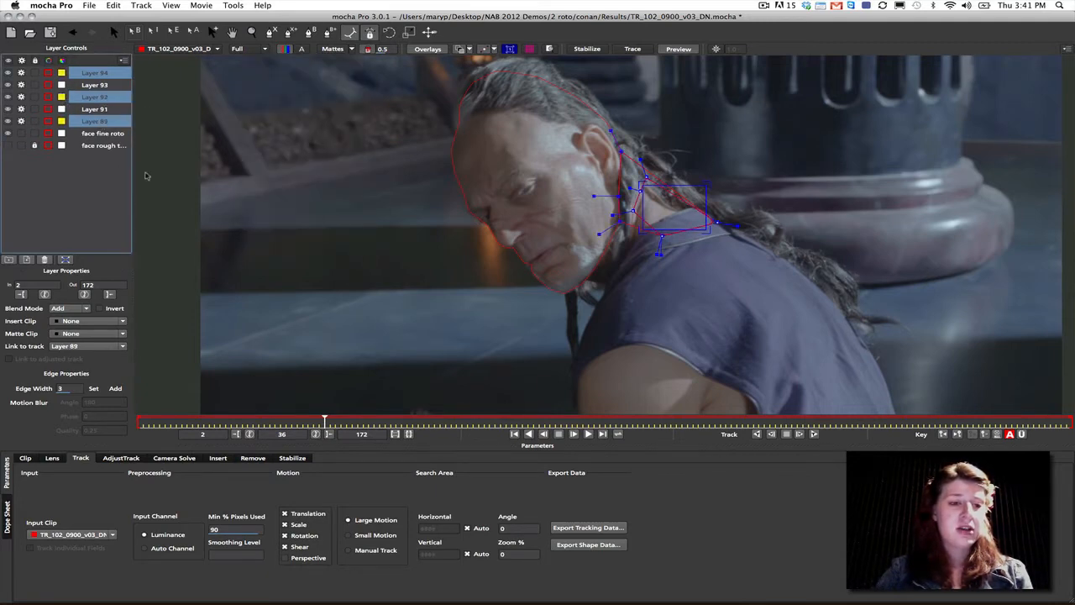
- Set the spline colour of Layers 94, 92 and 89 to green and turn off their processing and visibility
left_click(50, 104)
left_click(275, 138)
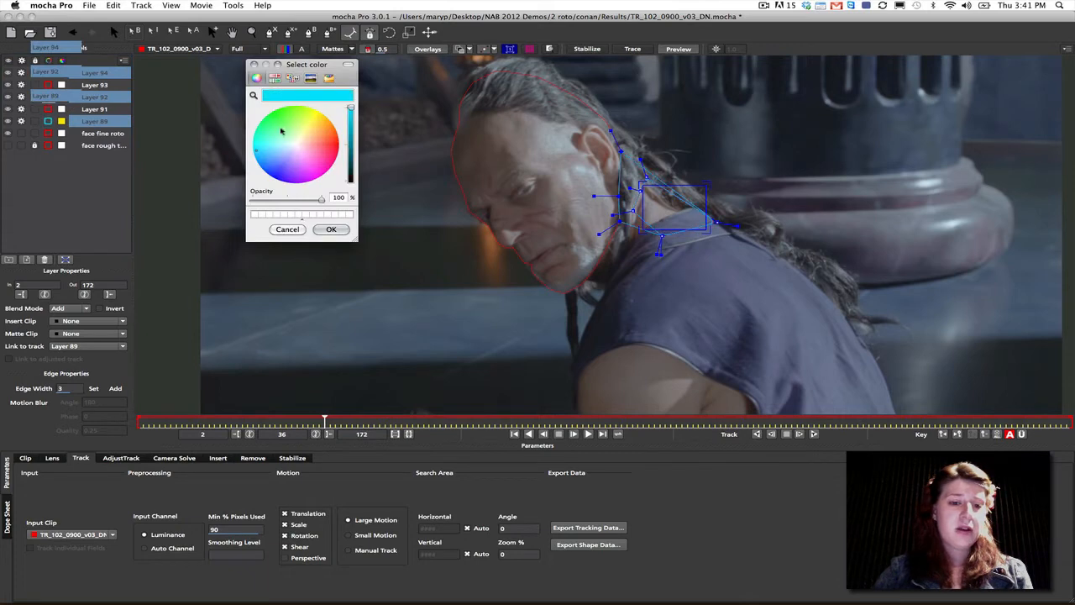
left_click(329, 227)
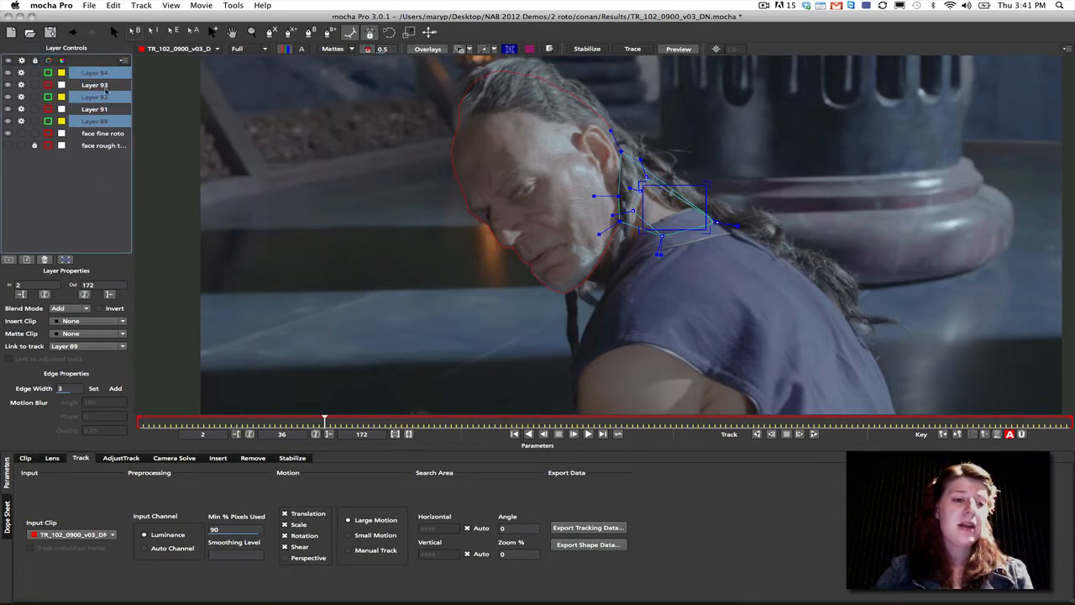
left_click(21, 97)
key("t")
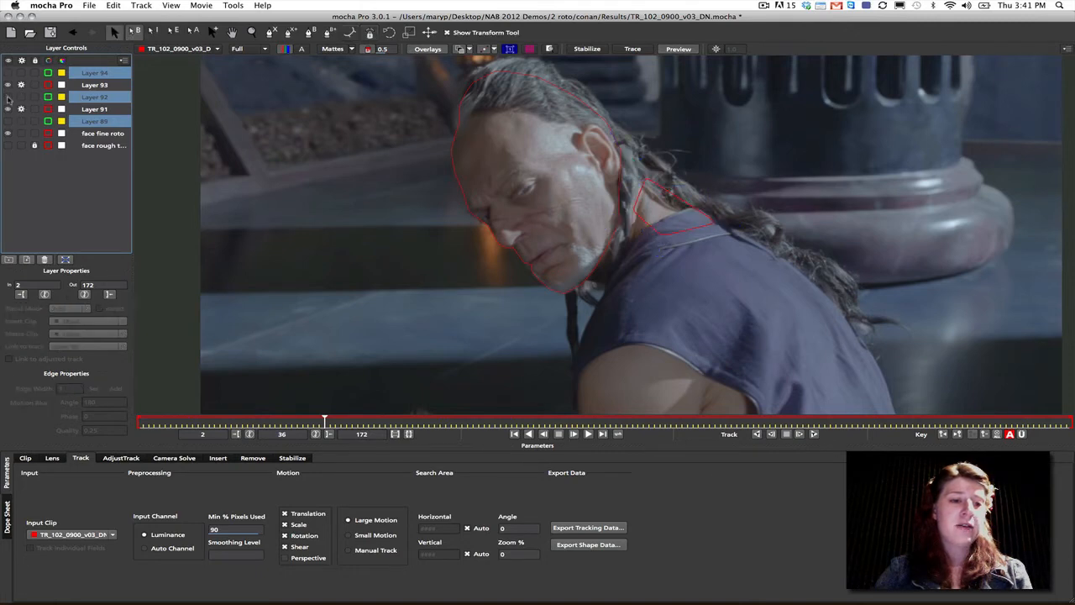
left_click(8, 98)
- Unlock the face rough track layer, put all seven layers into one group and expand it
left_click(94, 145)
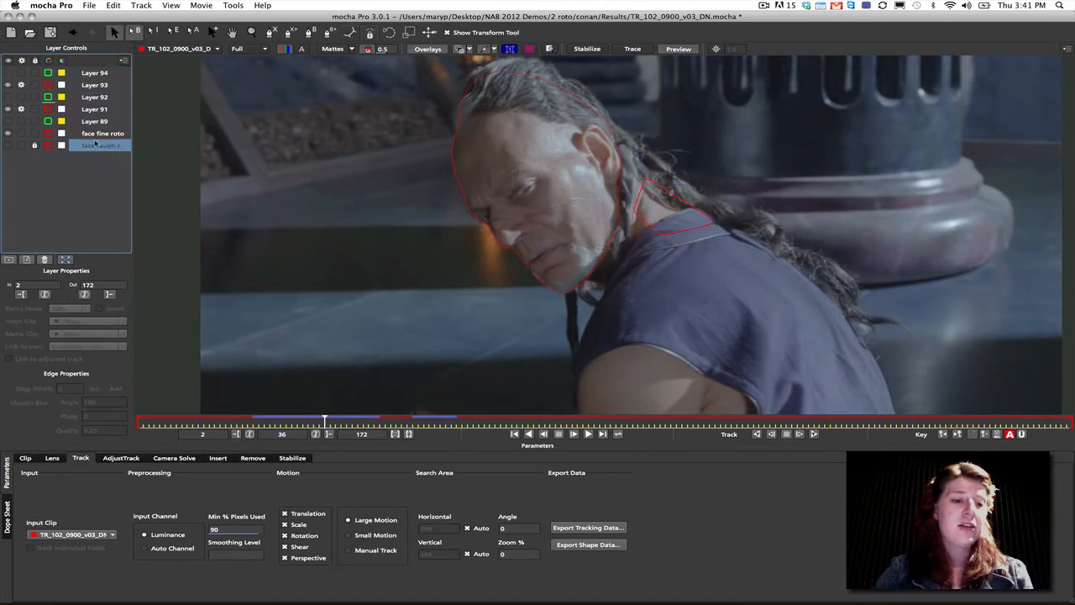
left_click(97, 74, "shift")
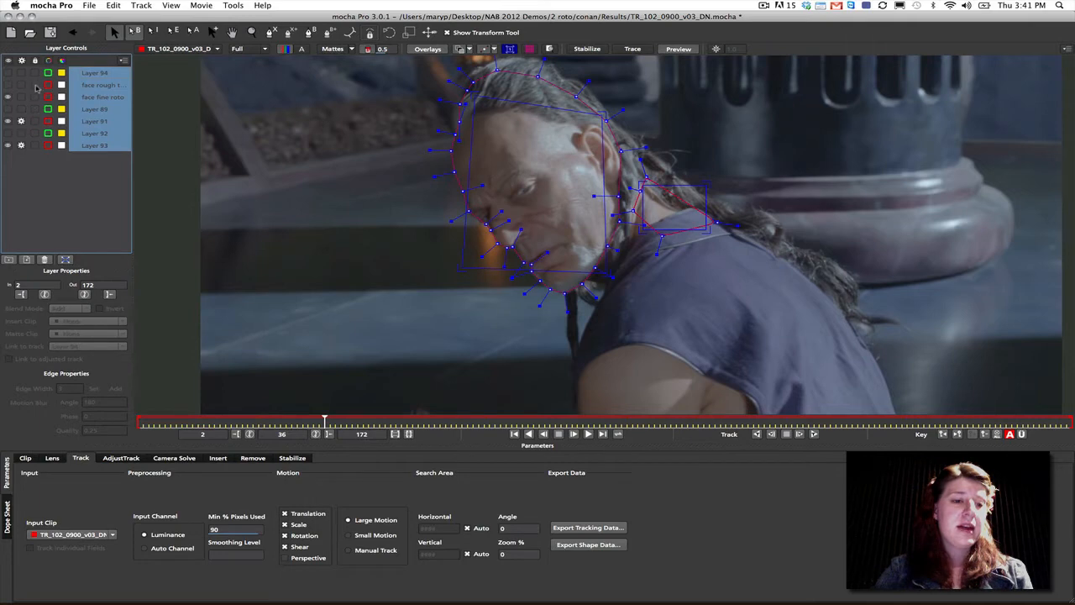
left_click(9, 260)
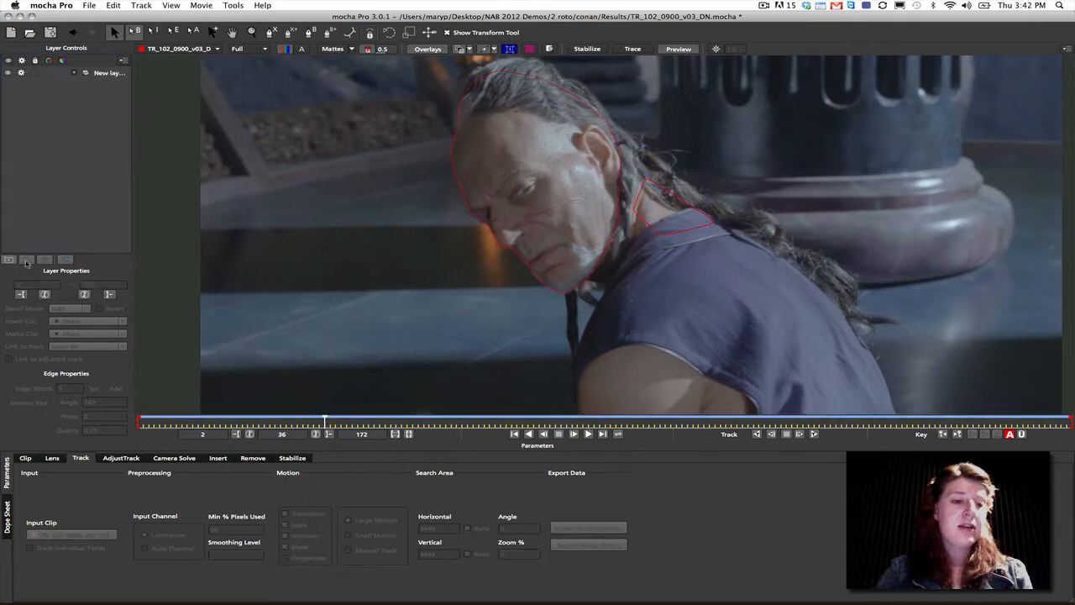
left_click(75, 73)
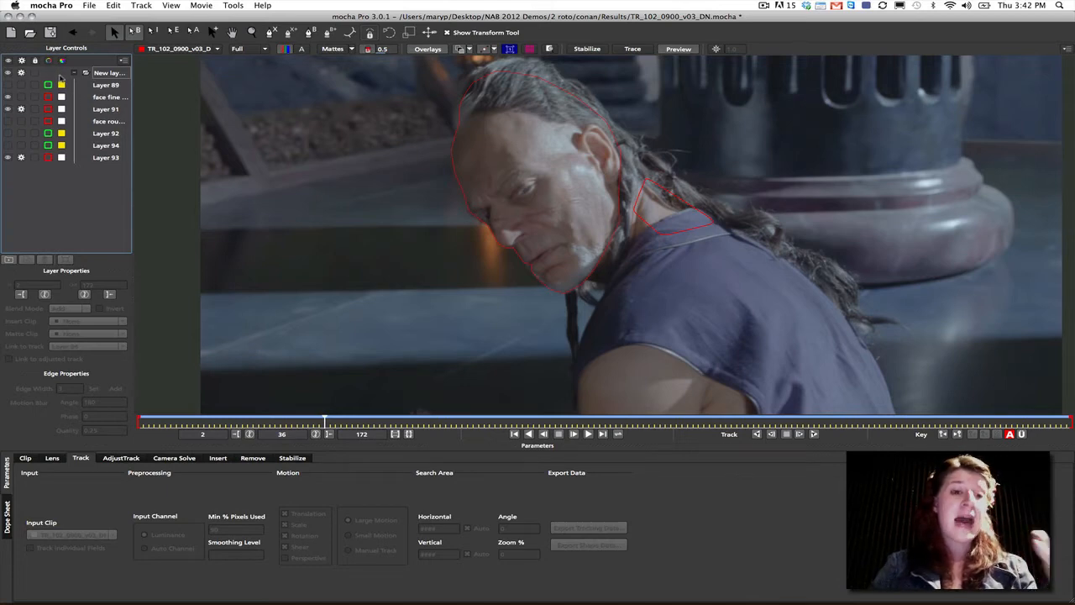
- Set the matte colour of the whole layer group to black and its spline colour to yellow
left_click(60, 75)
left_click(308, 147)
left_click(336, 234)
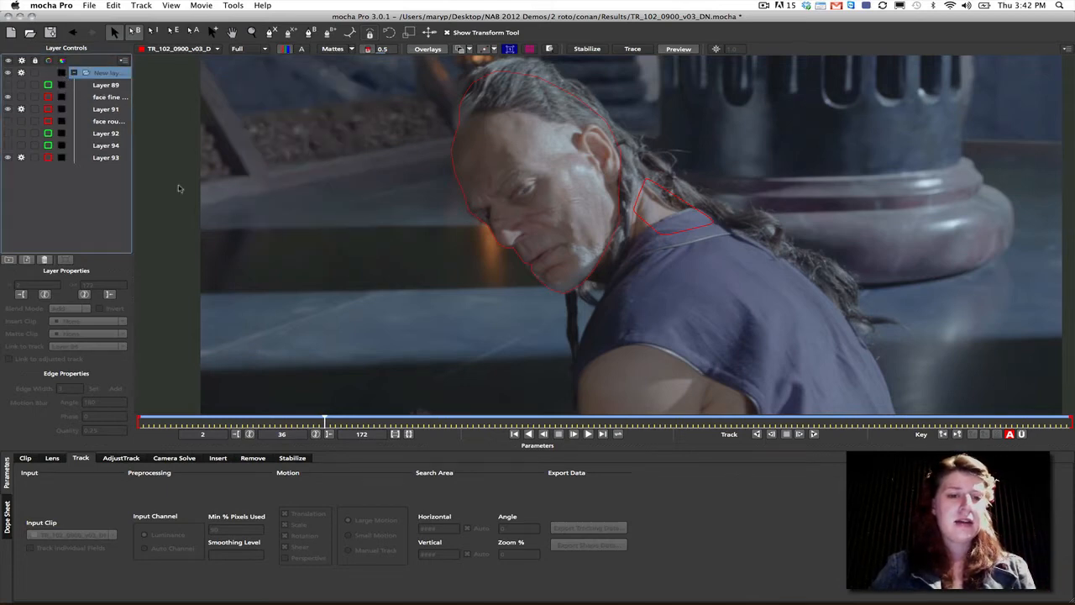
left_click(52, 75)
left_click(311, 111)
left_click_drag(350, 126, 351, 110)
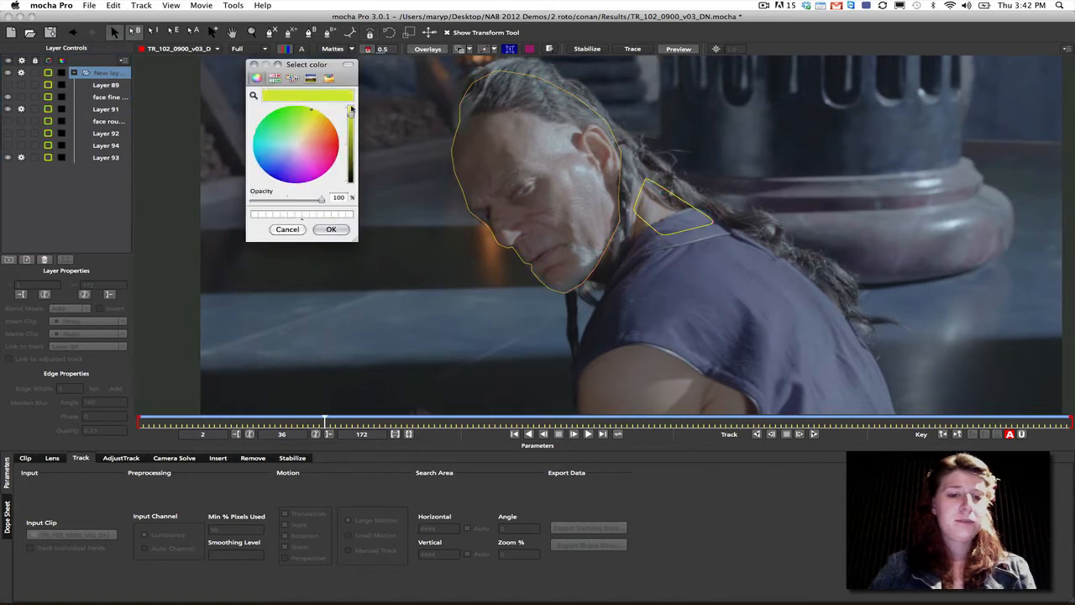
left_click(333, 230)
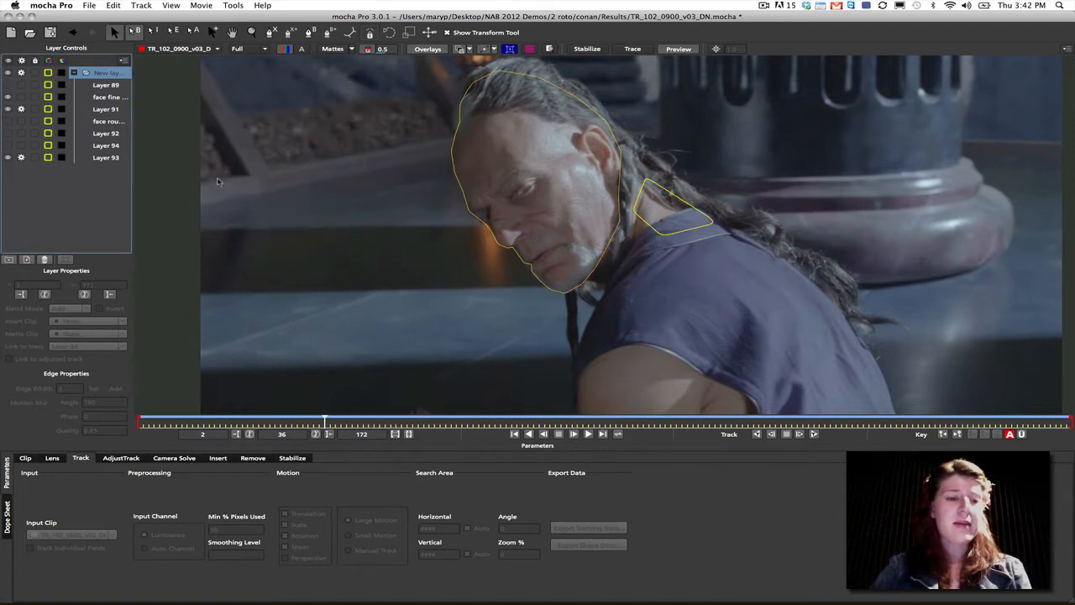
- Delete the layer group and merge the project TR_102_0900_v03_DN_villian.mocha into the current one
left_click(47, 260)
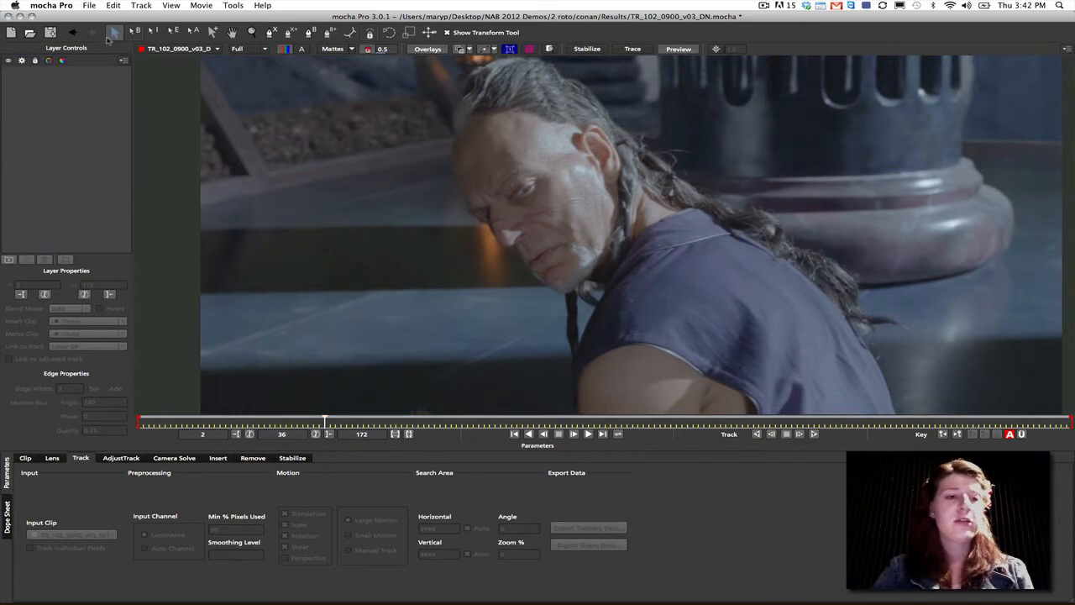
left_click(92, 7)
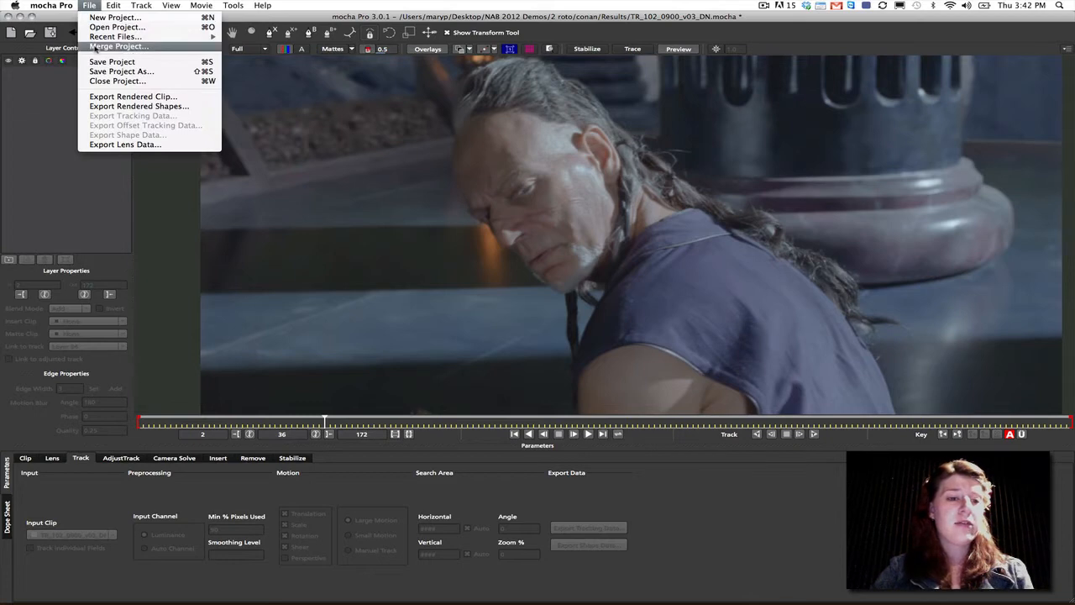
left_click(95, 49)
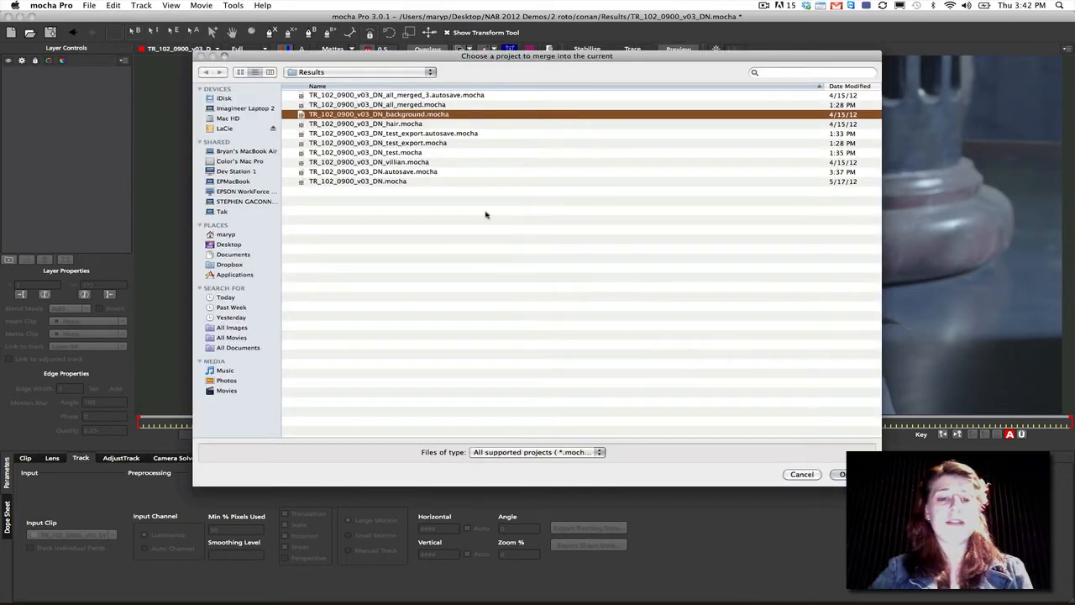
left_click(373, 163)
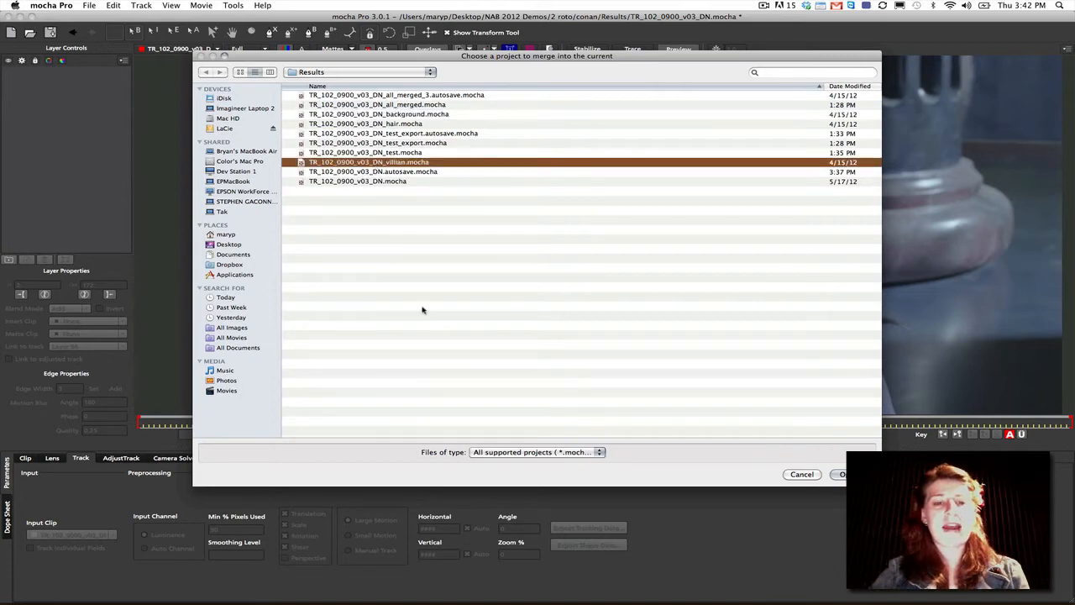
left_click(840, 474)
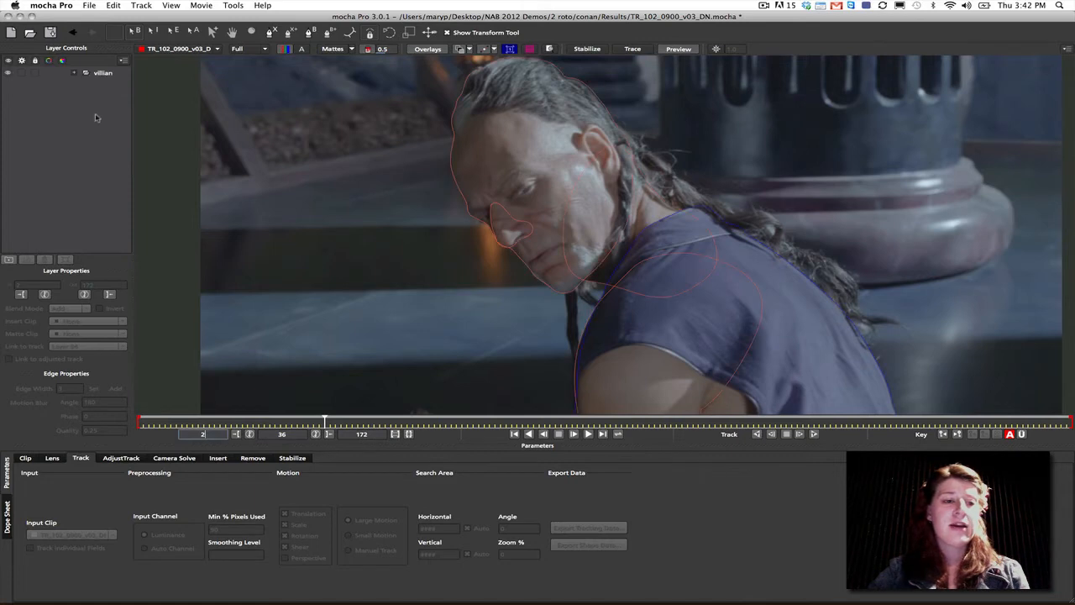
- Merge the project TR_102_0900_v03_DN_background.mocha into the current one
left_click(93, 7)
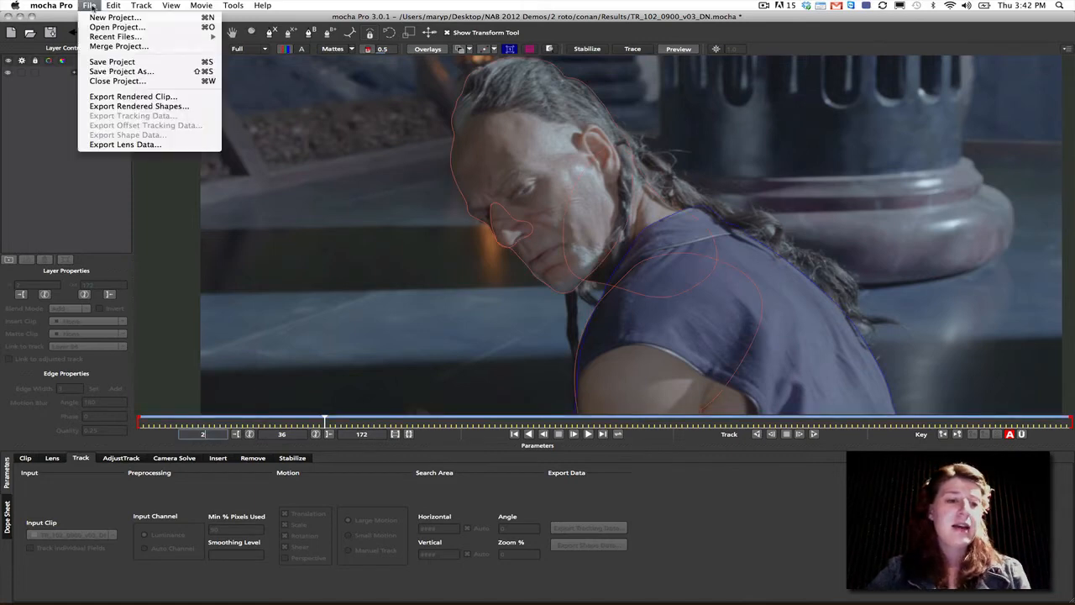
left_click(108, 48)
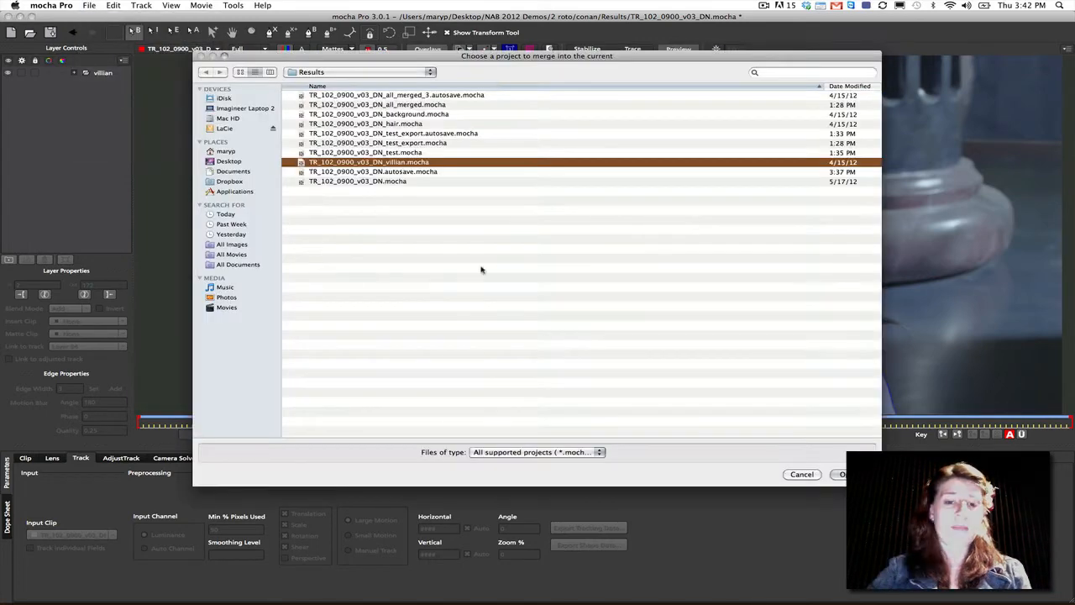
left_click(391, 114)
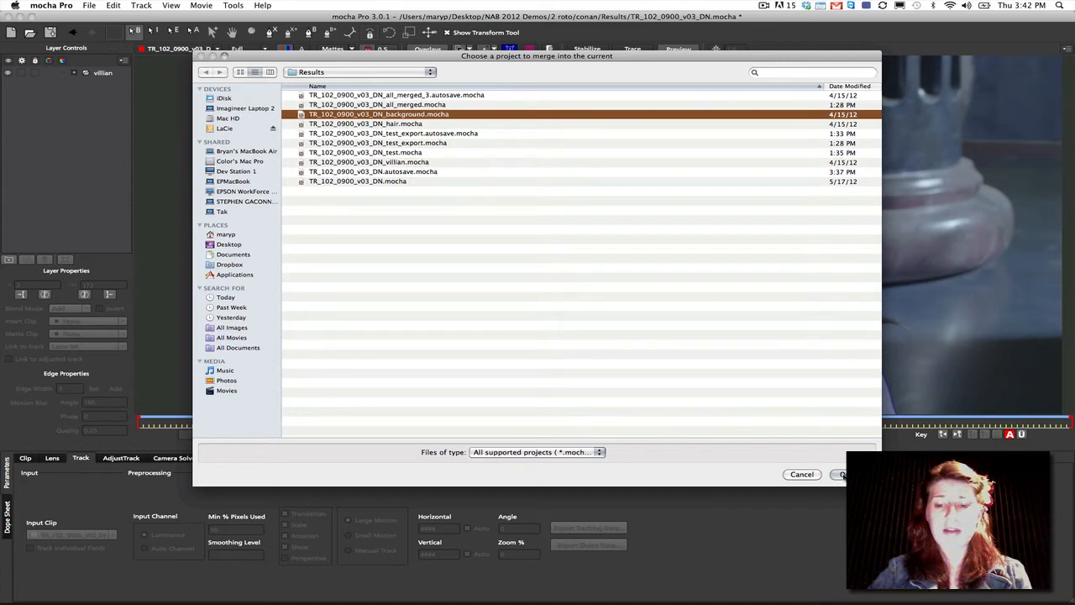
left_click(842, 475)
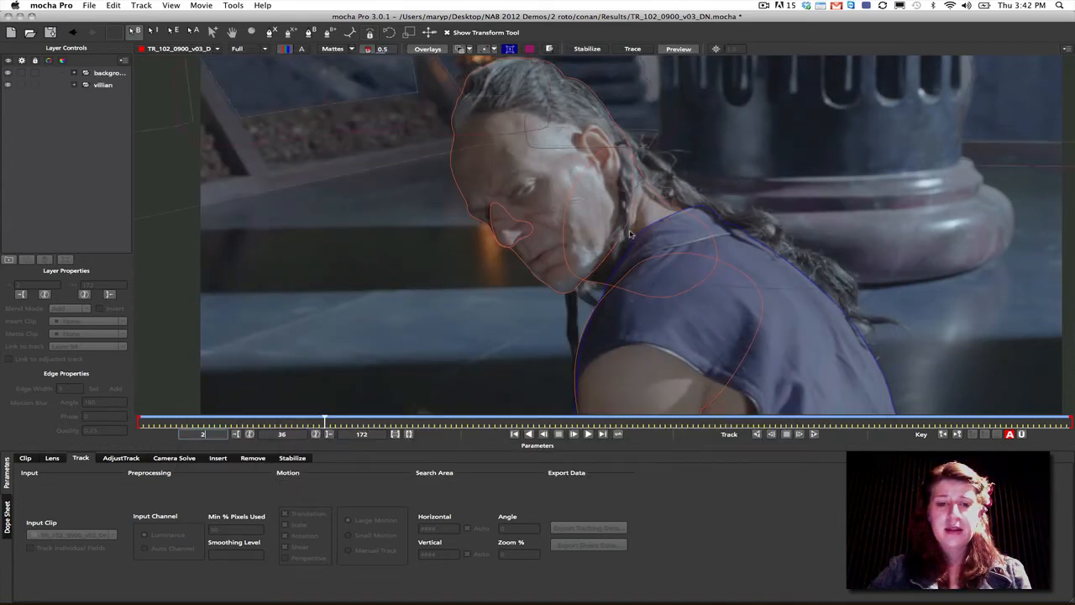
- Display all mattes on the merged background and villian groups and scrub through the clip to review them
left_click(252, 32)
left_click_drag(459, 145, 442, 225)
key("x")
left_click_drag(471, 179, 475, 202)
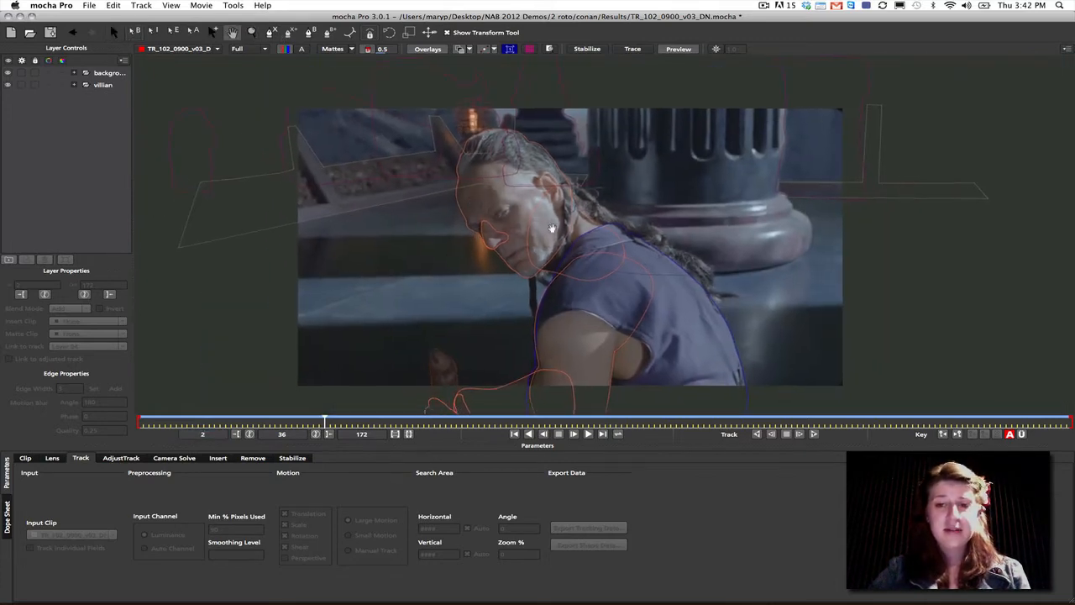
key("z")
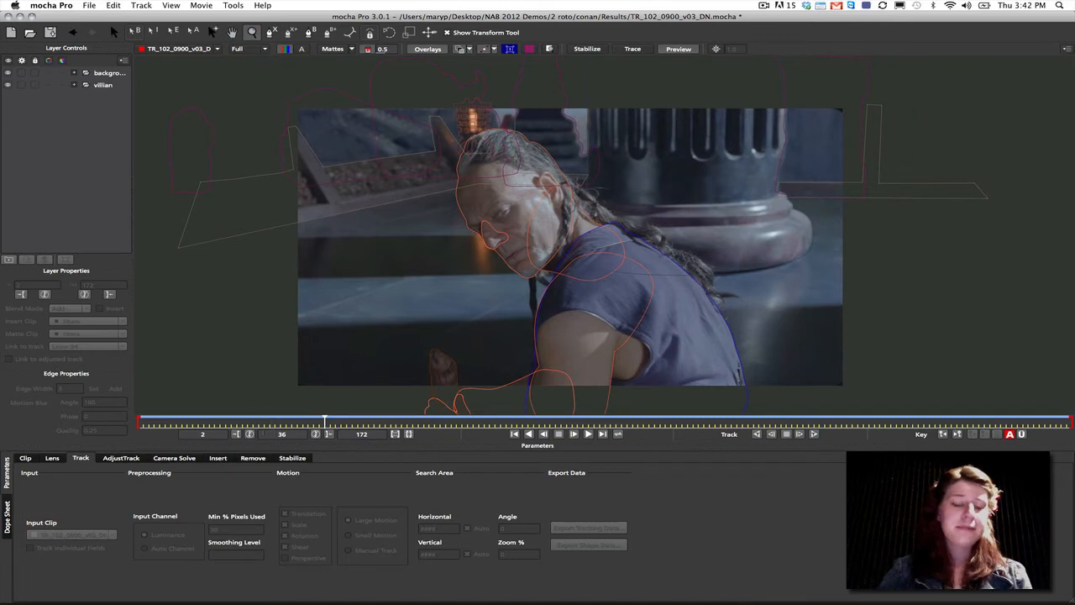
left_click(351, 48)
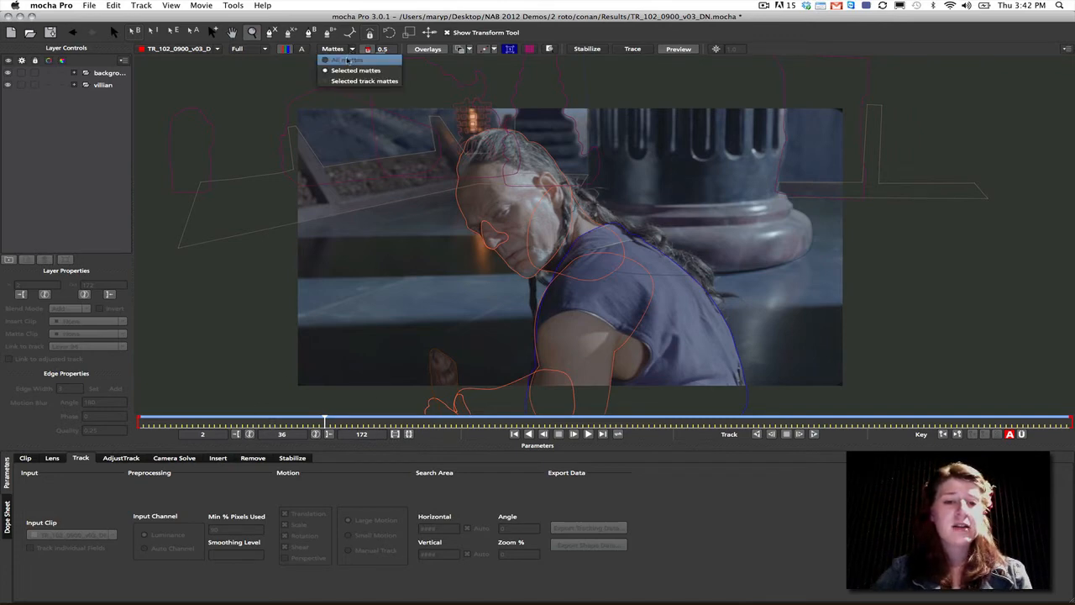
left_click(357, 66)
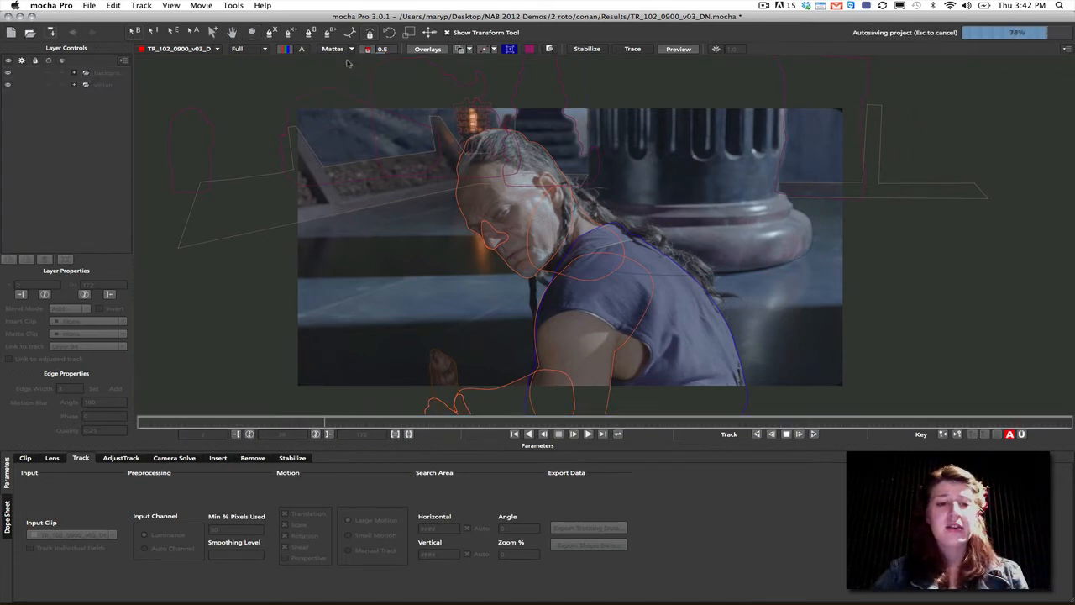
left_click(333, 50)
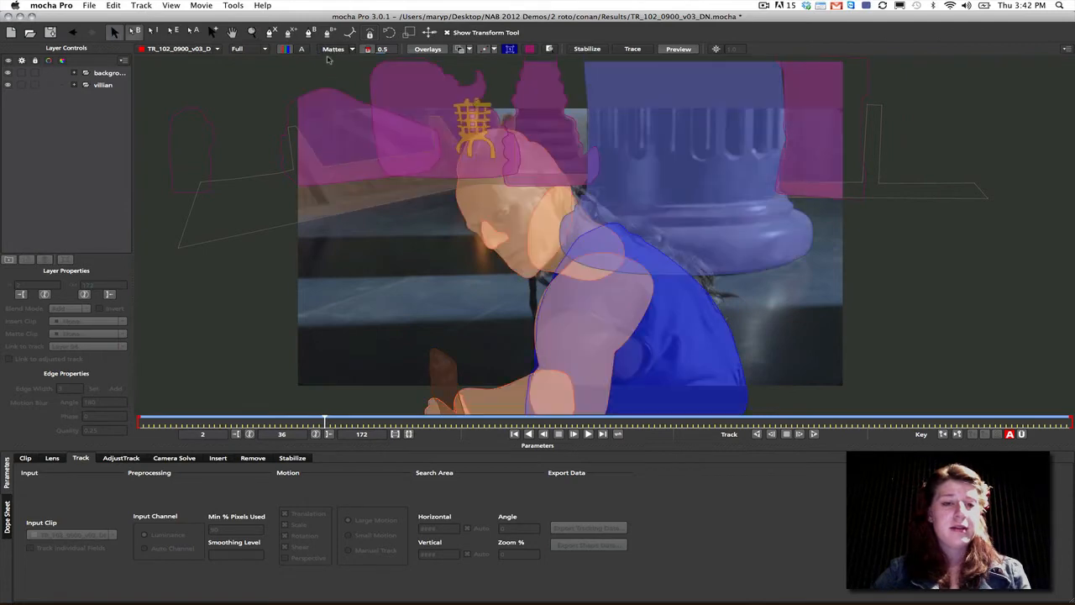
left_click_drag(331, 422, 861, 415)
left_click_drag(956, 405, 139, 408)
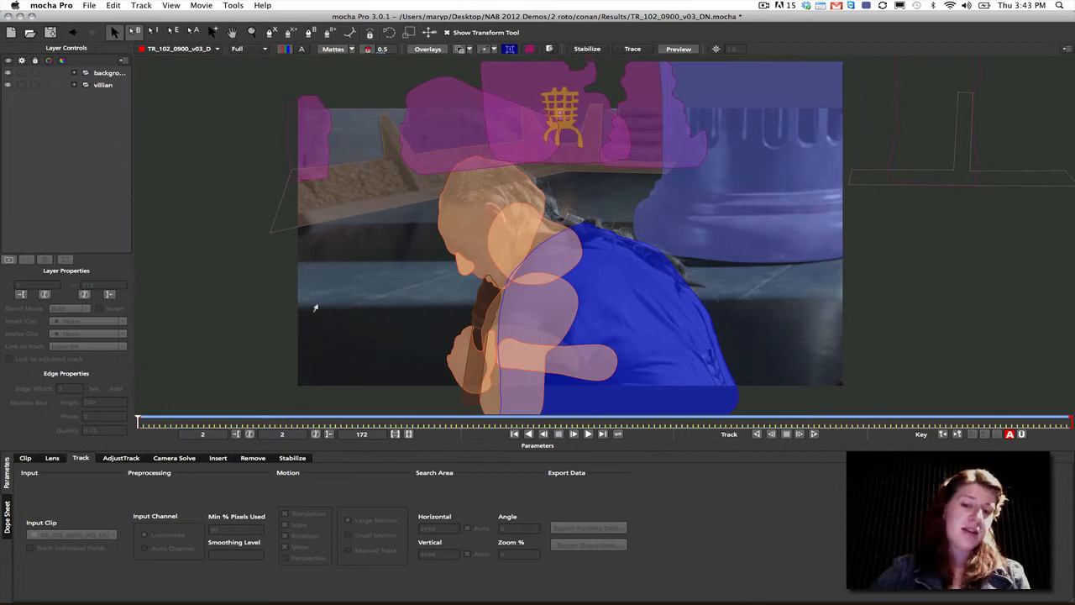
- Open Humans_trimmed.mocha from the real humans mall Results folder without saving the changes to the current project
left_click(89, 6)
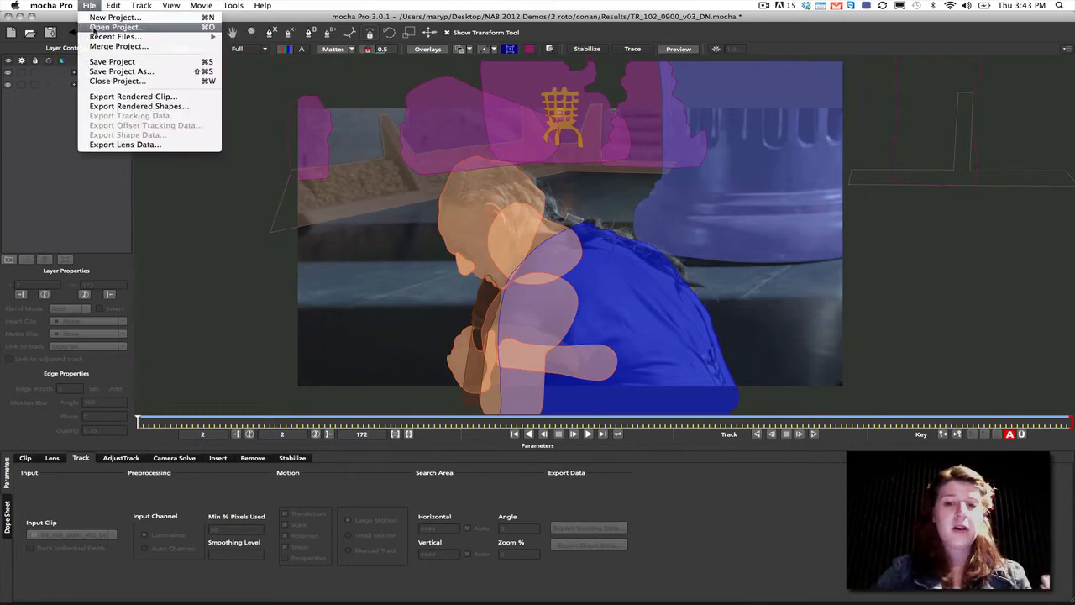
left_click(103, 28)
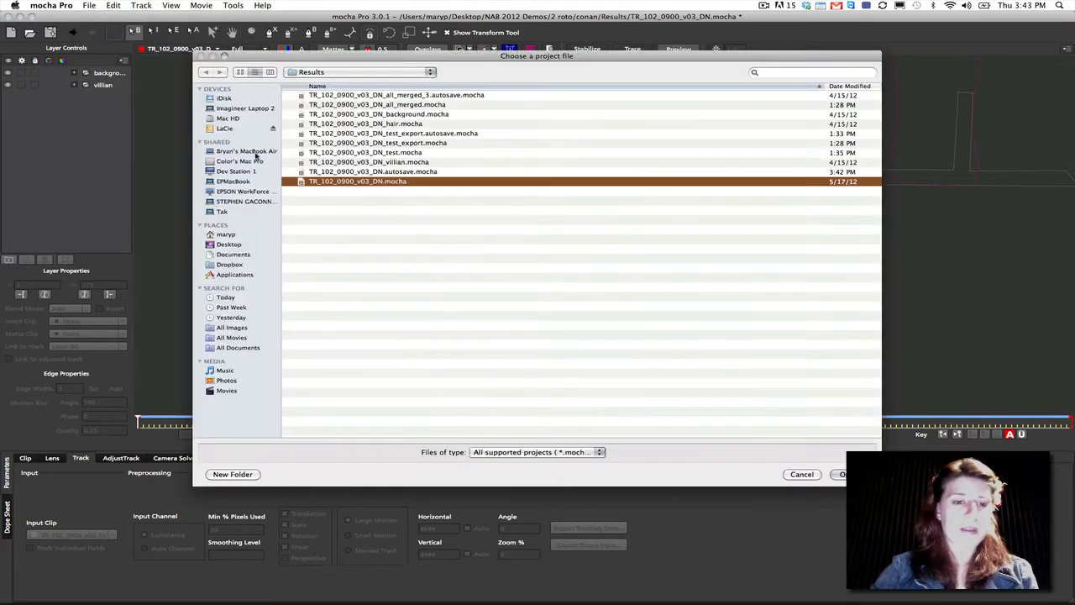
left_click(229, 245)
double_click(322, 131)
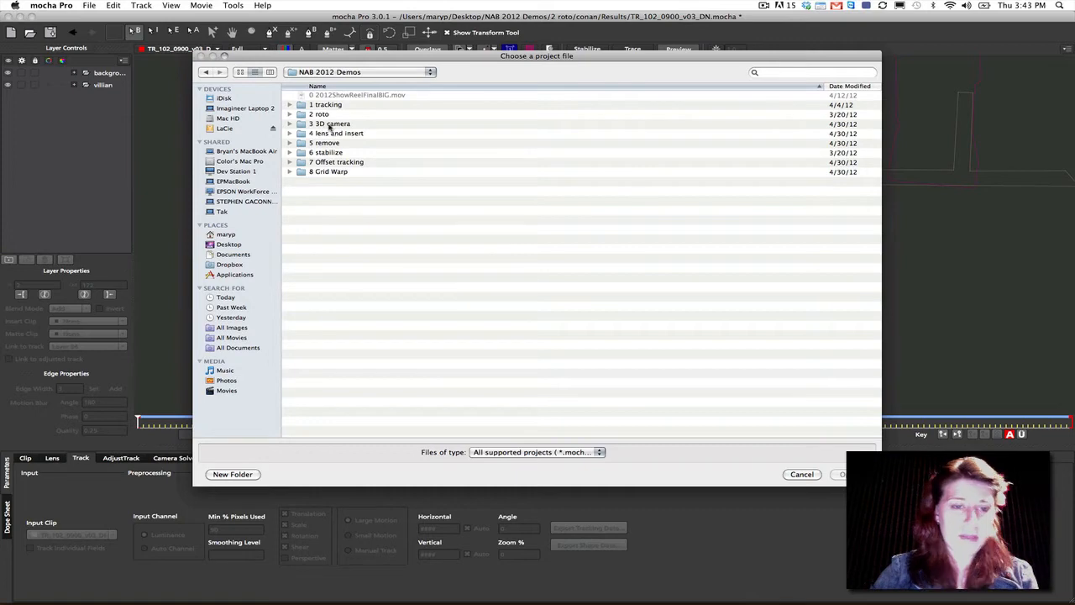
double_click(328, 124)
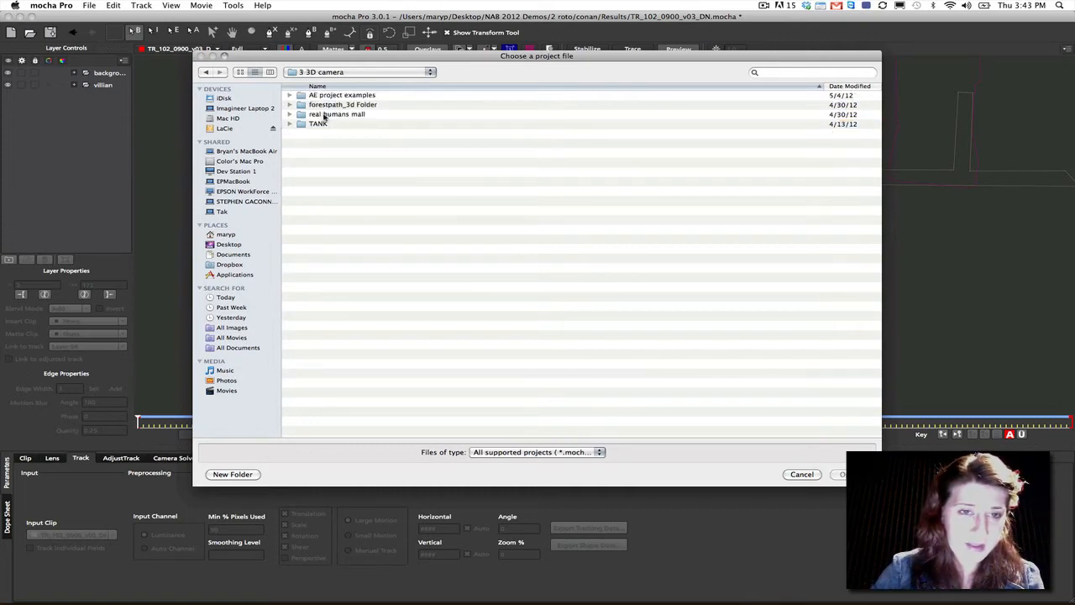
double_click(326, 115)
double_click(322, 133)
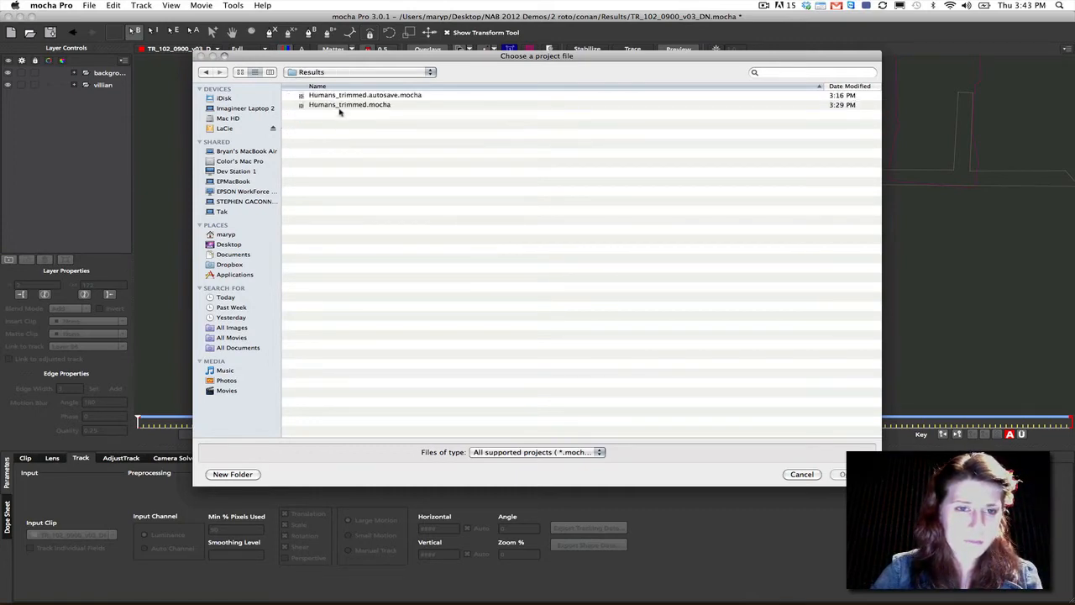
left_click(351, 105)
left_click(838, 474)
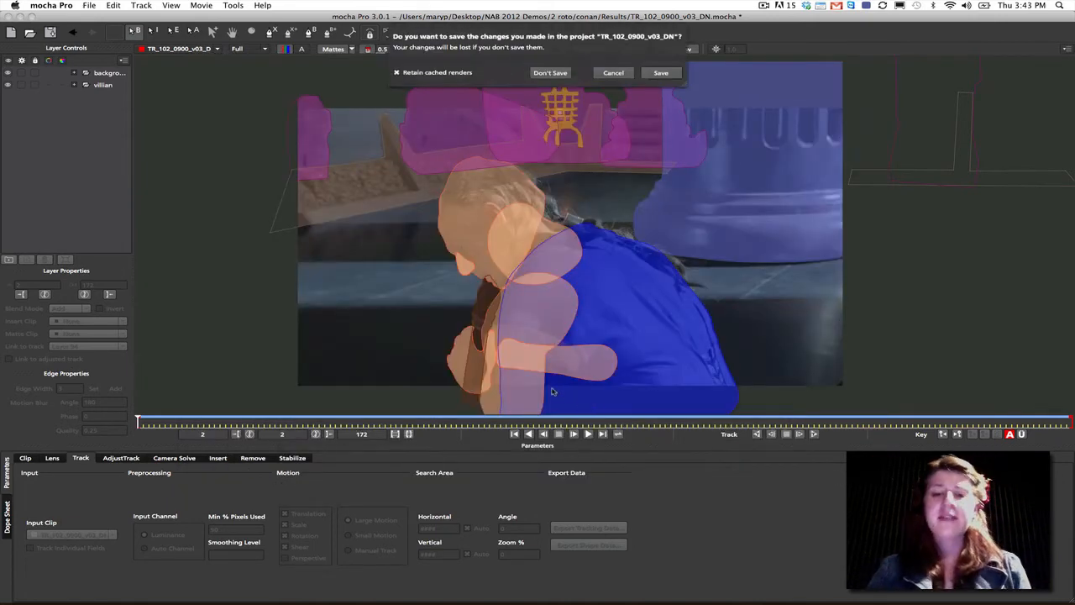
left_click(553, 74)
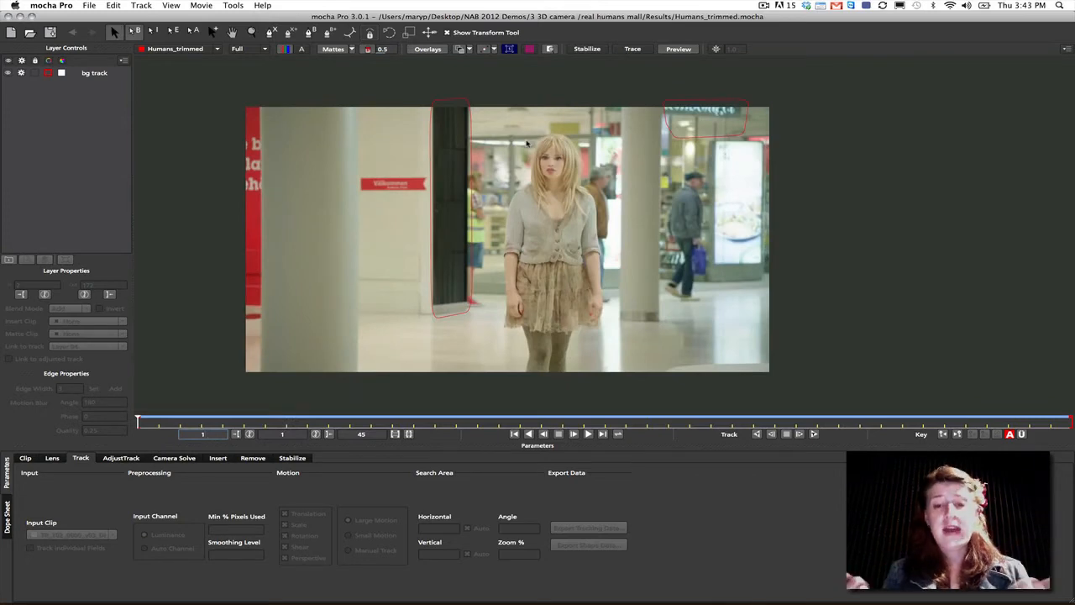
- Adjust the bg track layer's surface corners to the dark doorway and show the planar grid to check the track
left_click(108, 73)
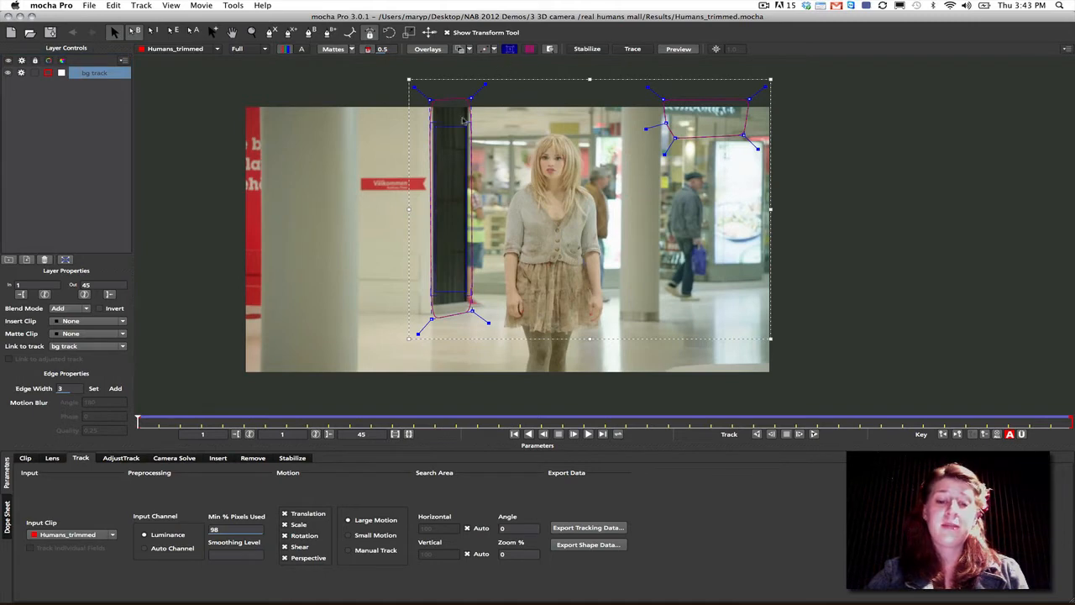
left_click_drag(466, 292, 463, 282)
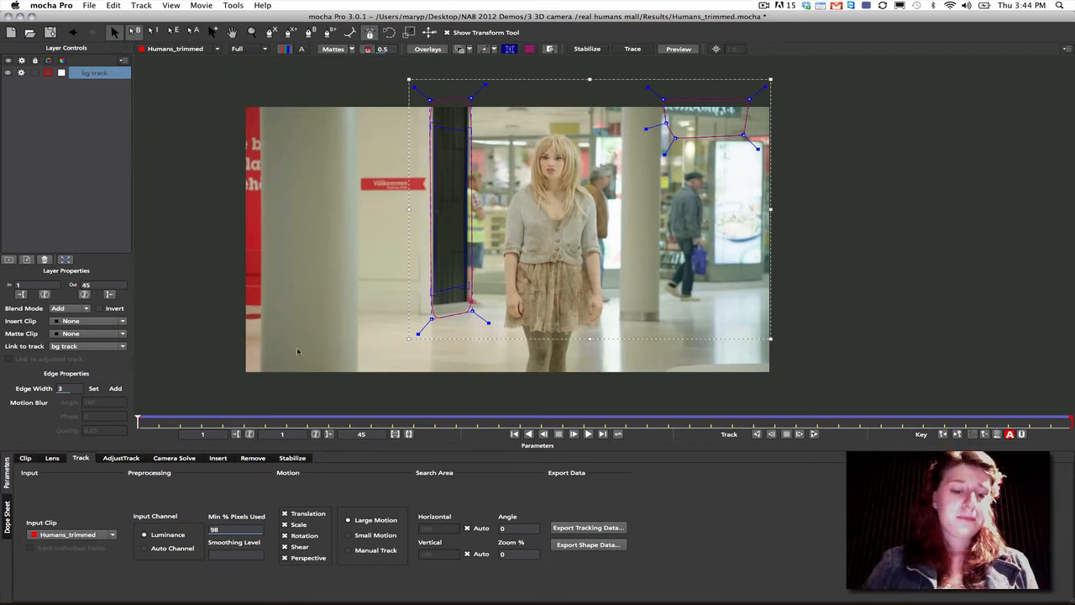
left_click_drag(139, 421, 98, 376)
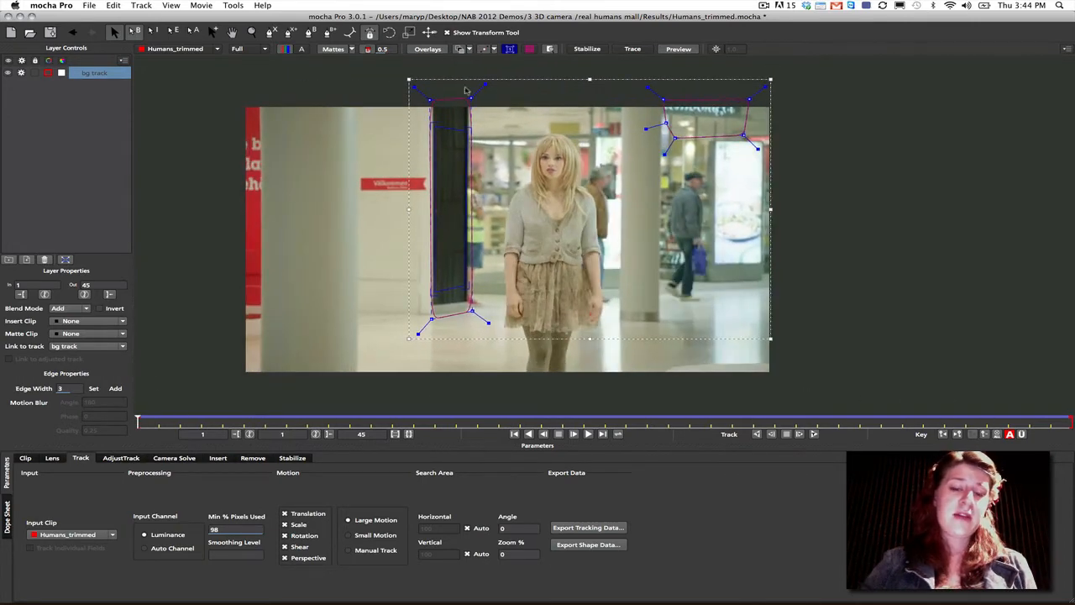
left_click(529, 49)
left_click_drag(137, 421, 27, 402)
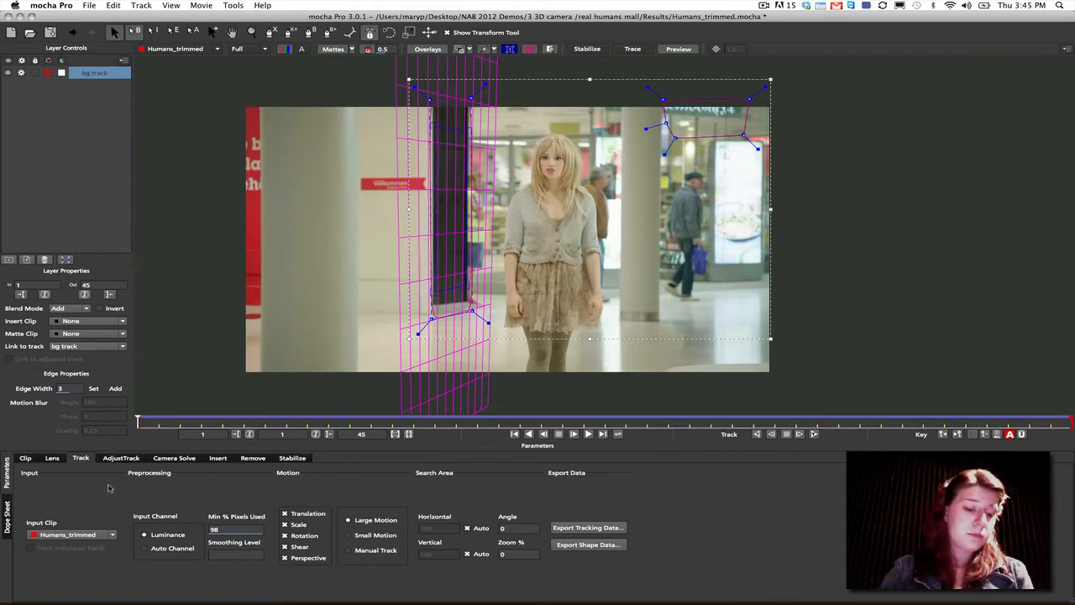
- Set the camera type to Pan Tilt Zoom for the Humans_trimmed clip and solve the camera
left_click(169, 459)
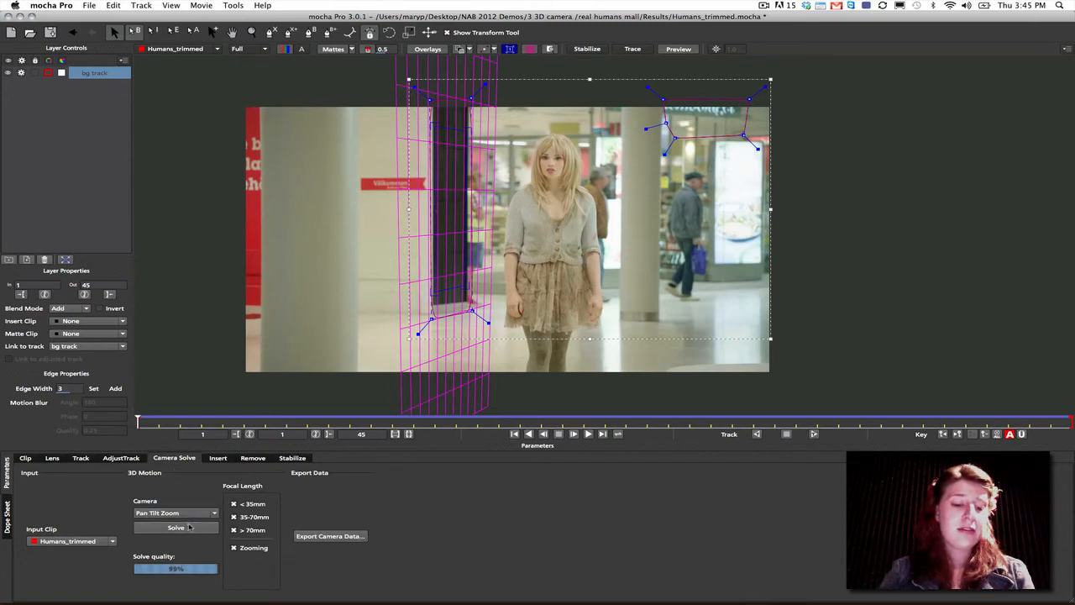
left_click(193, 514)
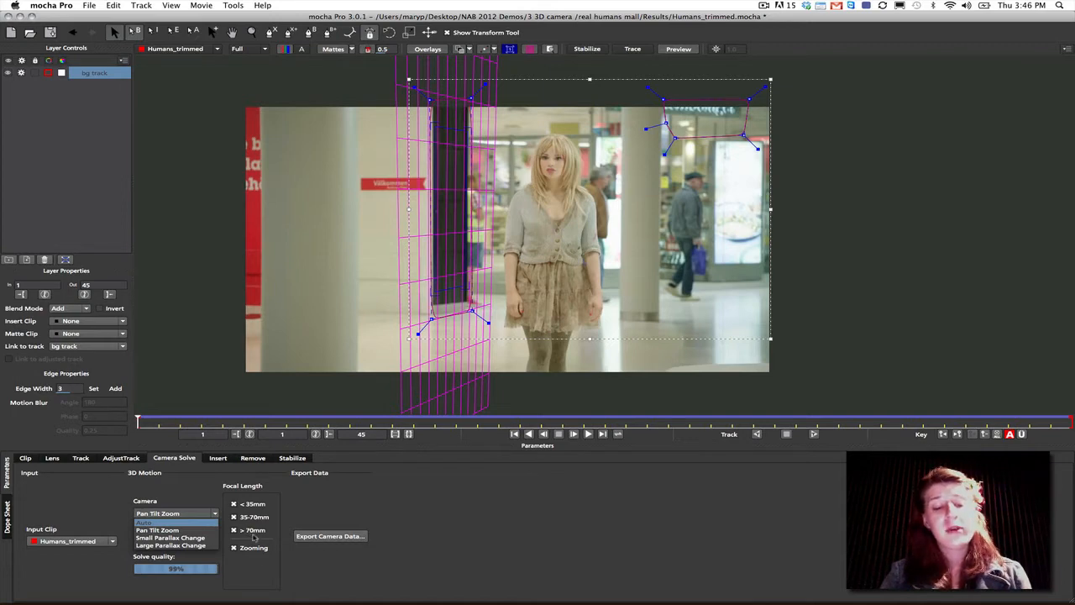
left_click(175, 522)
left_click(188, 514)
left_click(187, 519)
left_click(185, 515)
left_click(183, 531)
left_click(186, 529)
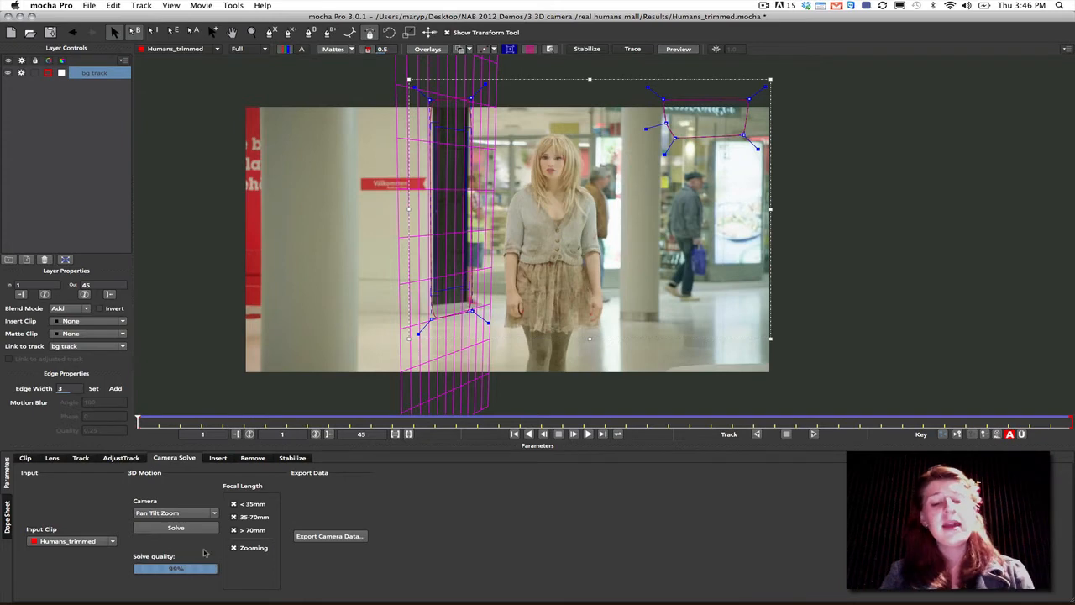
- Export the camera solve as After Effects 3D Motion Data (*.txt) to the clipboard
left_click(327, 537)
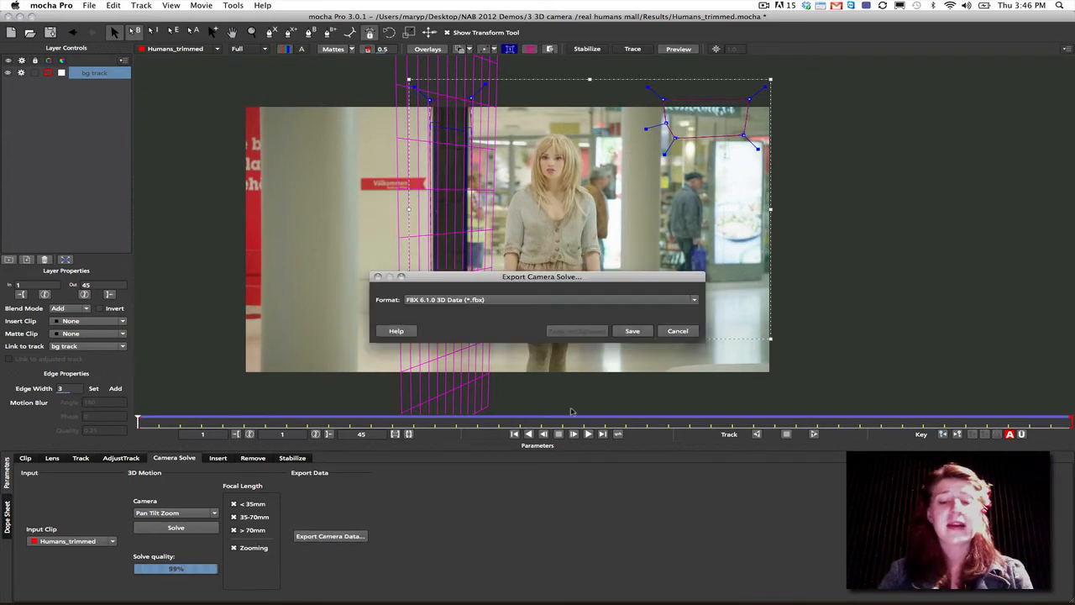
left_click(444, 300)
left_click(448, 309)
left_click(456, 300)
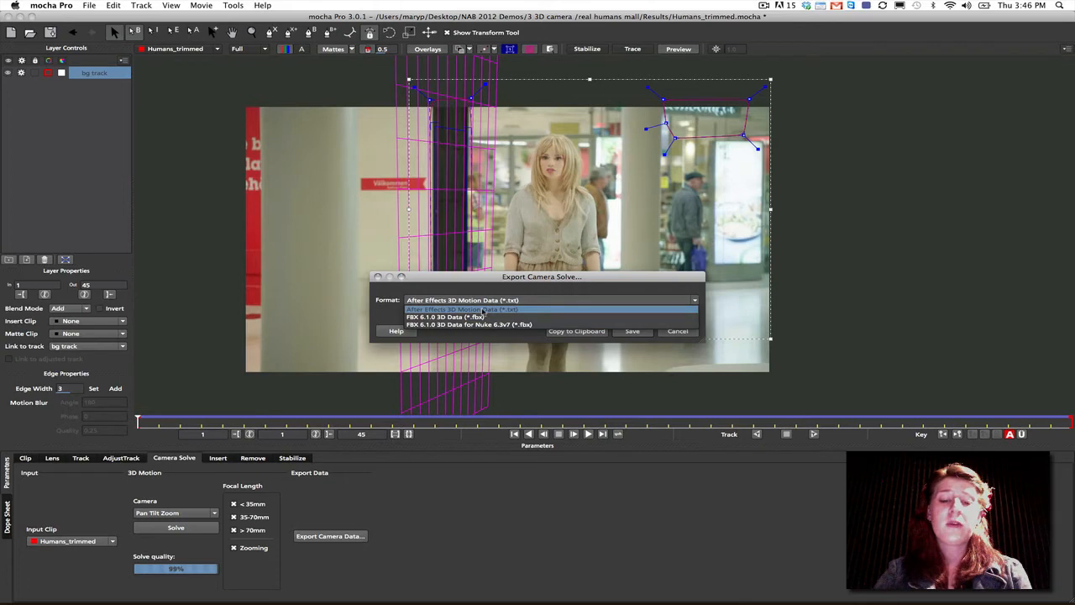
left_click(483, 310)
left_click(577, 331)
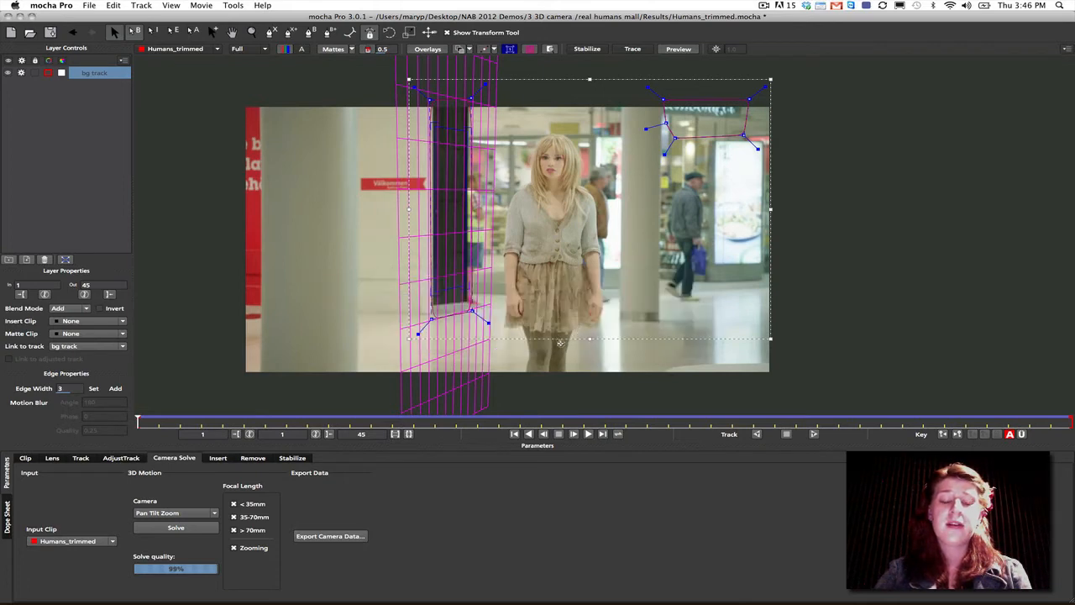
- Switch to After Effects and paste the mocha camera onto Humans_trimmed.mov in the 0 real humans base composition
mouse_move(579, 598)
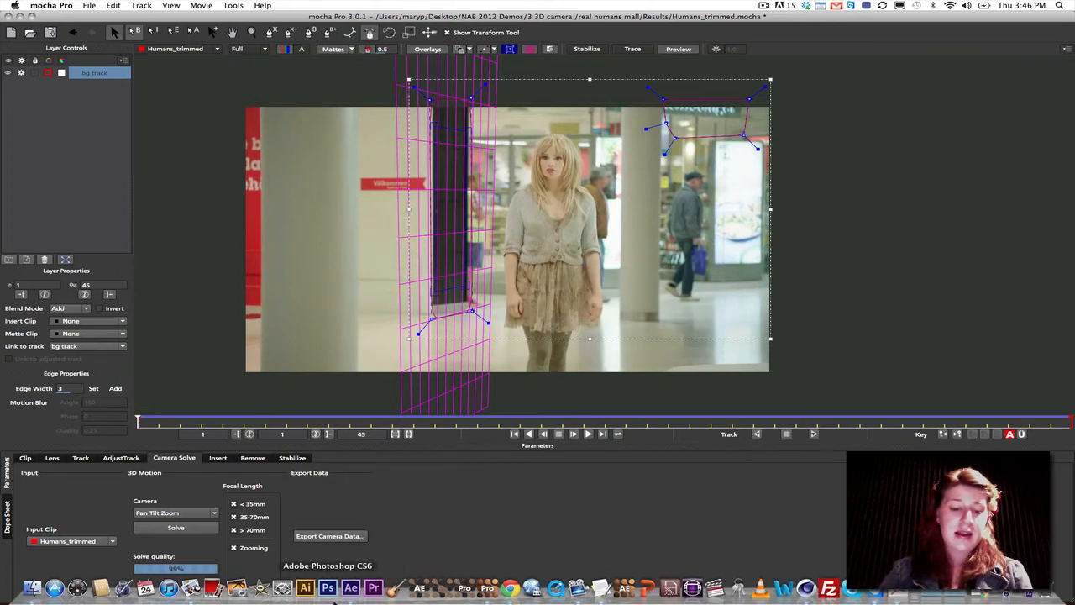
left_click(352, 591)
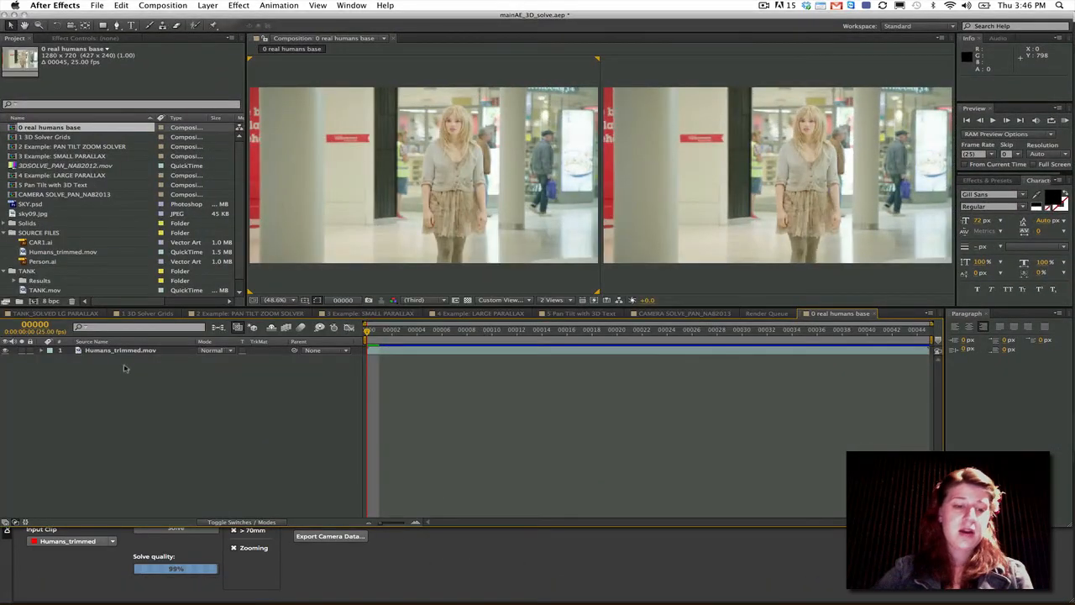
left_click(125, 351)
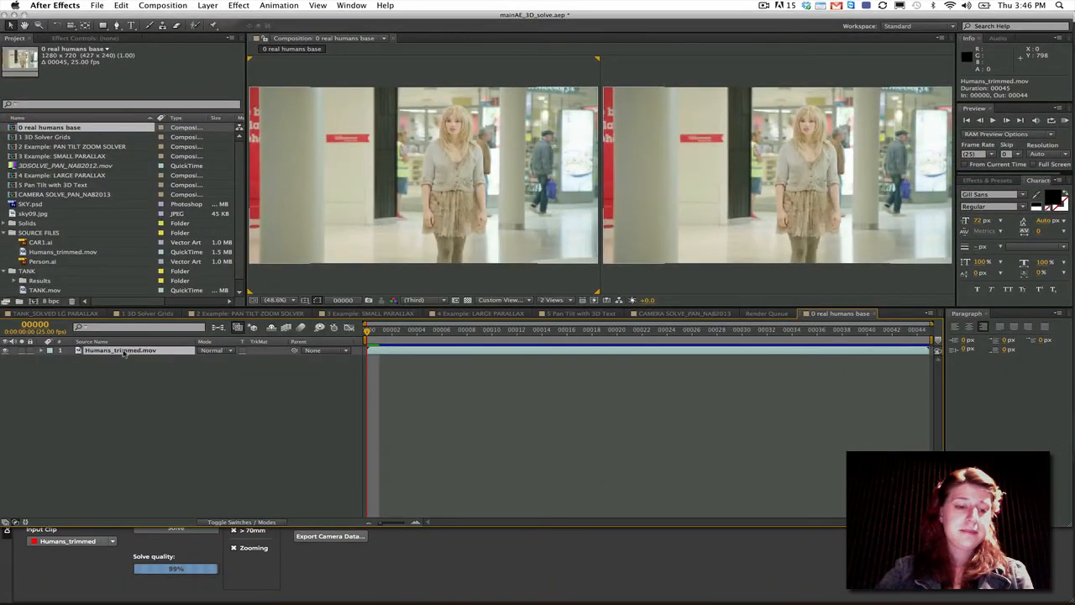
left_click(121, 5)
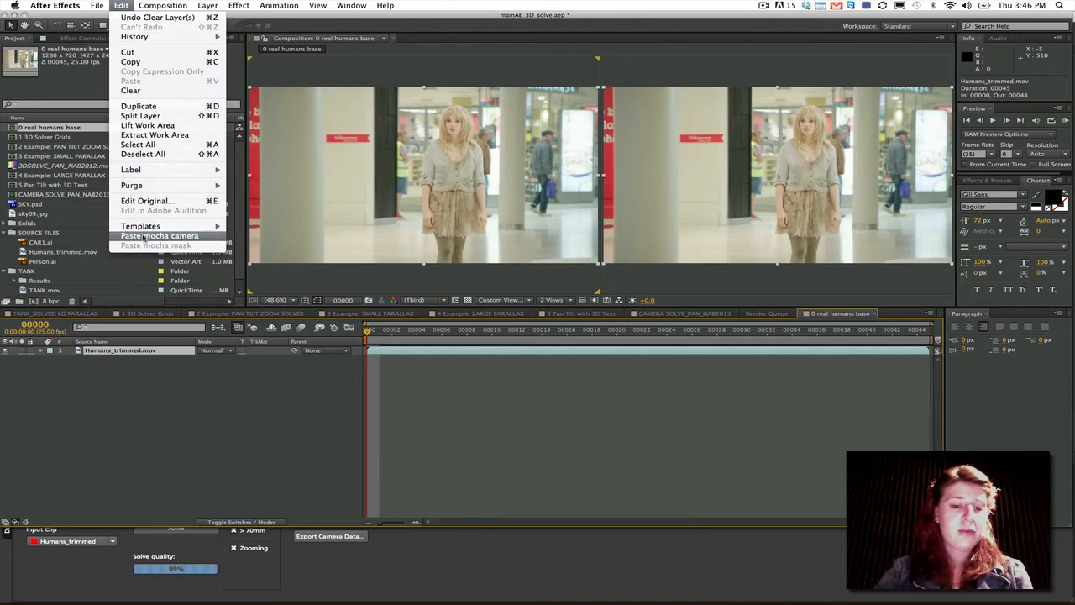
left_click(145, 239)
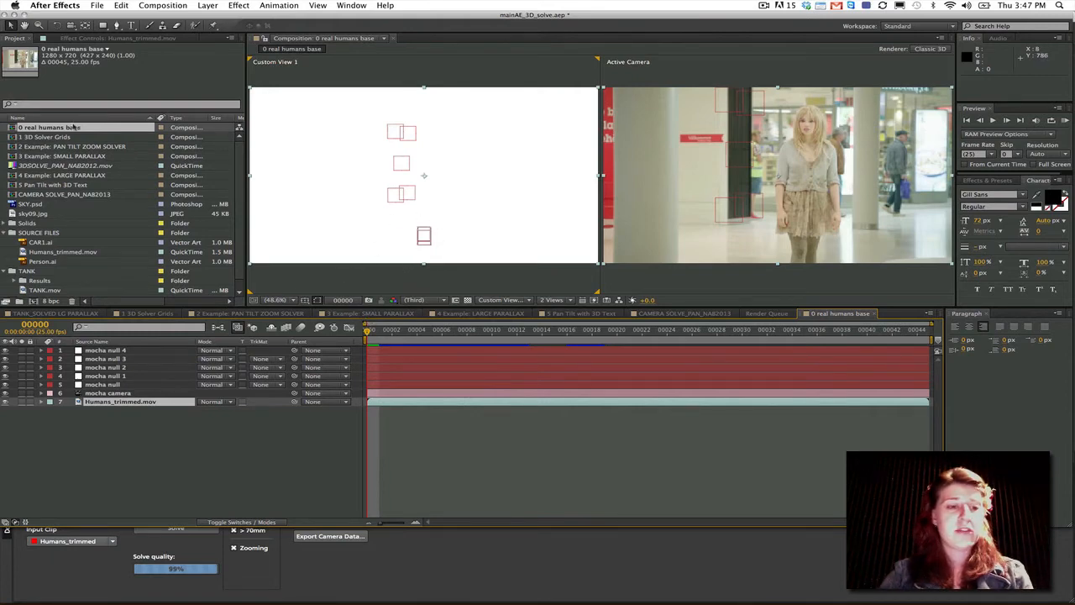
- Compare the settings of the 0 real humans base composition with the Humans_trimmed clip attributes in mocha Pro
right_click(74, 126)
left_click(93, 133)
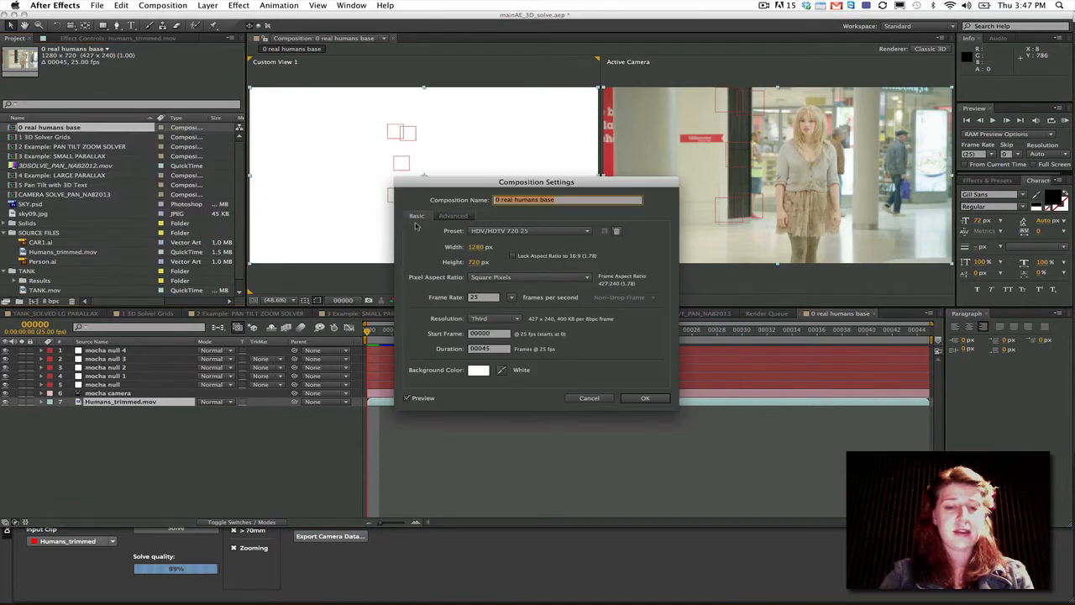
left_click(586, 400)
left_click(414, 566)
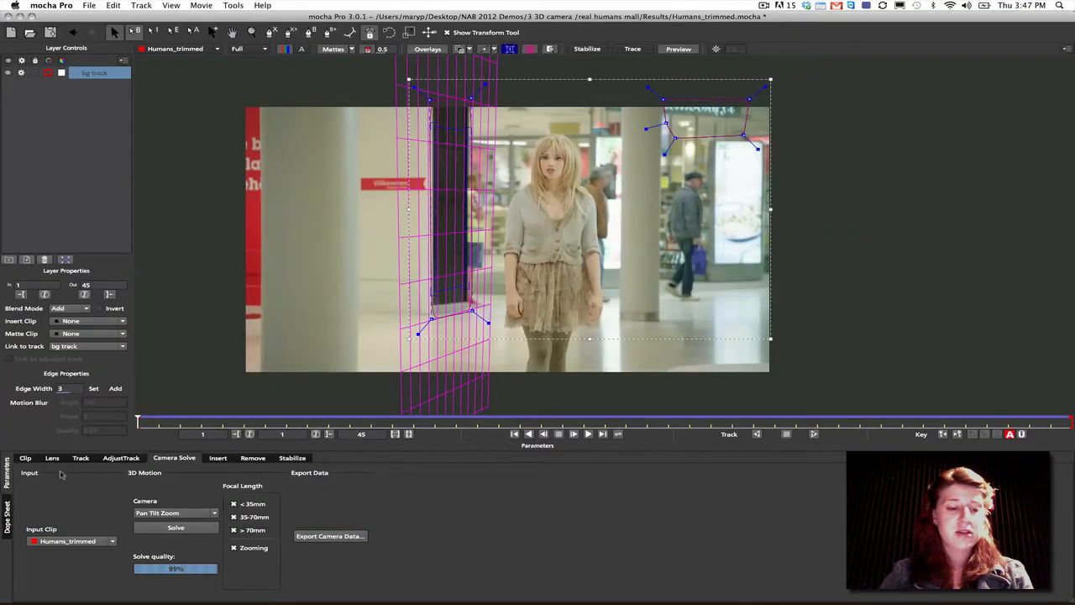
left_click(29, 459)
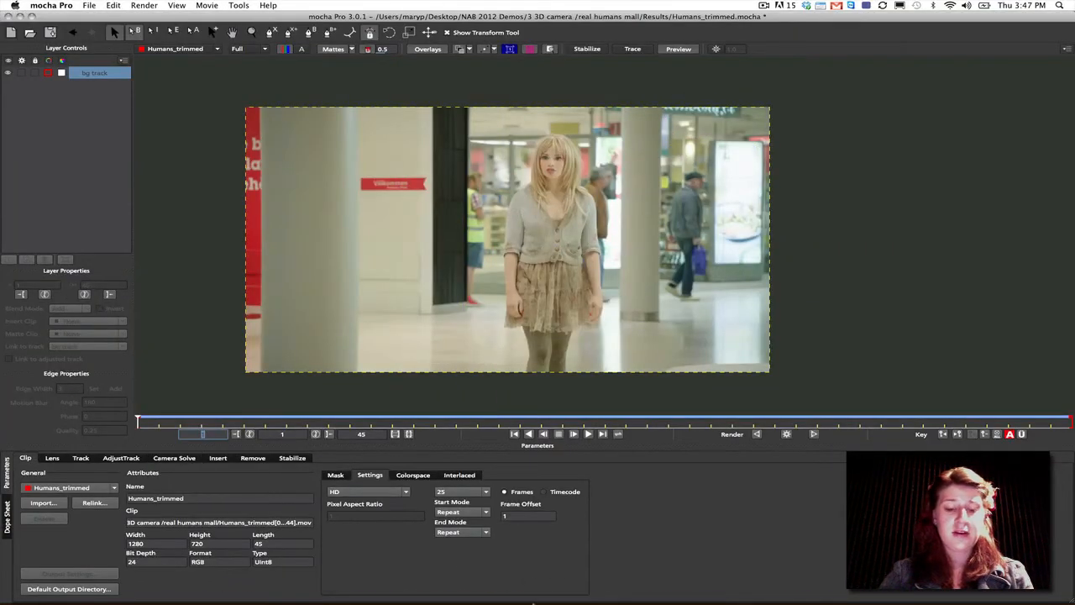
- Switch to After Effects and check the mocha camera layer in the 0 real humans base composition, scrubbing through the shot
left_click(178, 458)
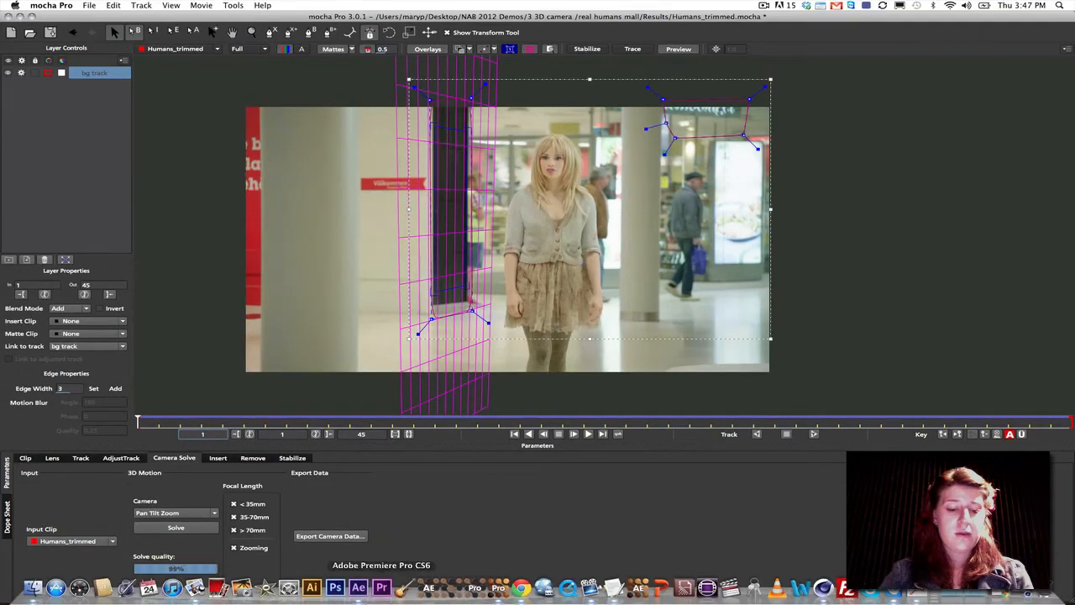
left_click(359, 587)
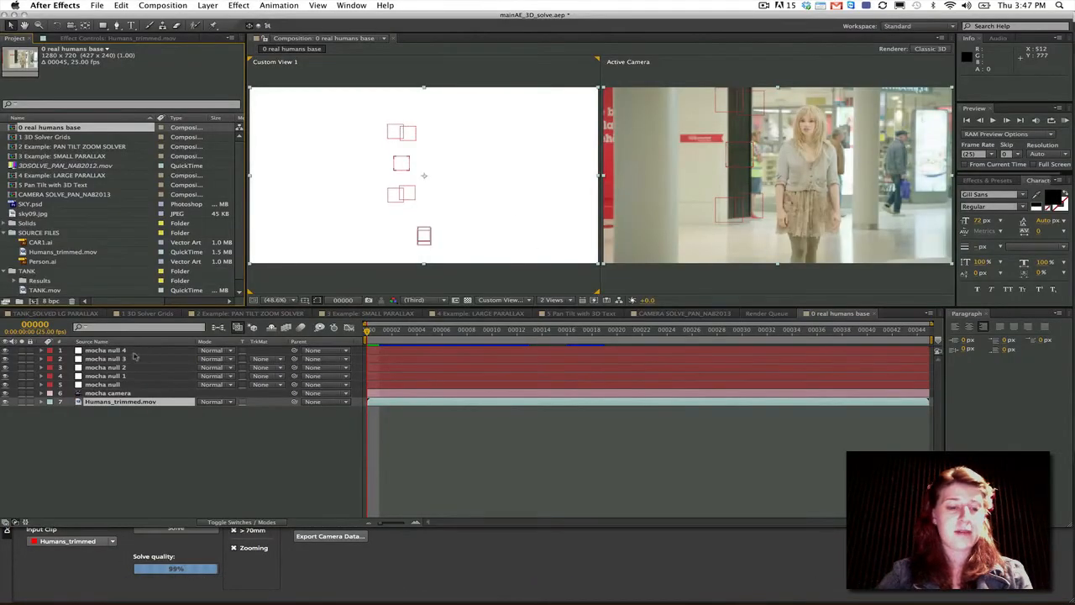
left_click(109, 393)
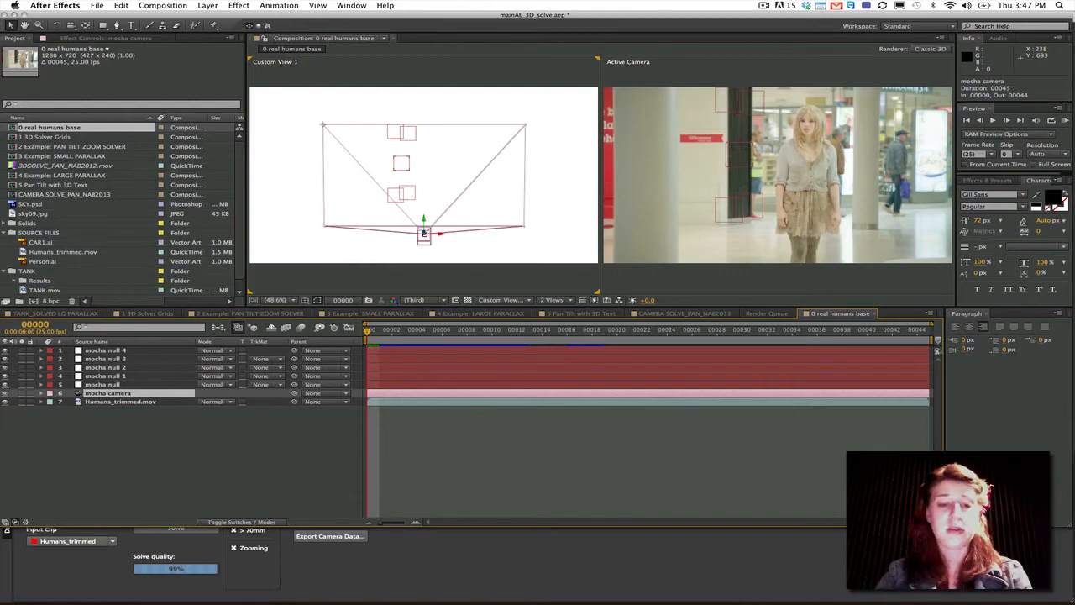
left_click_drag(369, 334, 318, 304)
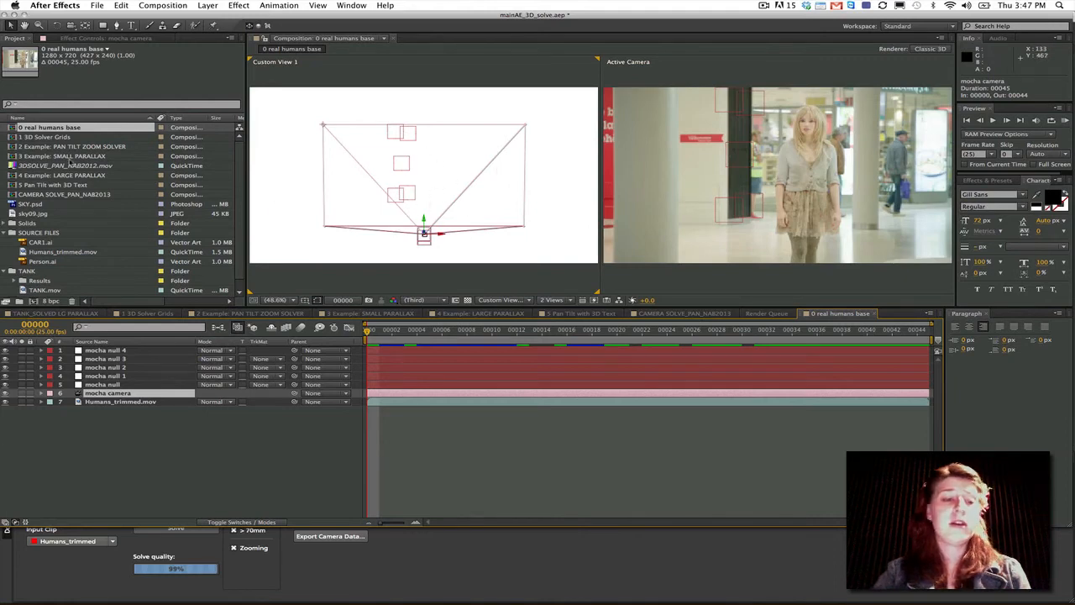
- Open the 1 3D Solver Grids composition, collapse the fourth layer's properties and scrub through the shot to check how the grids follow it
double_click(61, 137)
left_click(428, 333)
left_click_drag(429, 335, 1018, 333)
left_click_drag(874, 326, 237, 311)
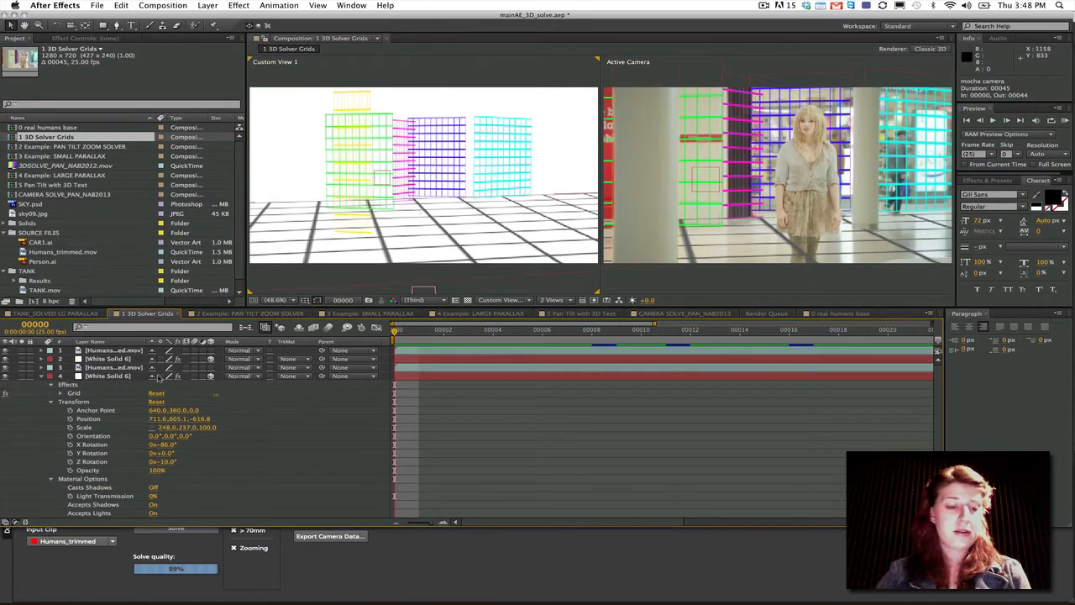
left_click(42, 378)
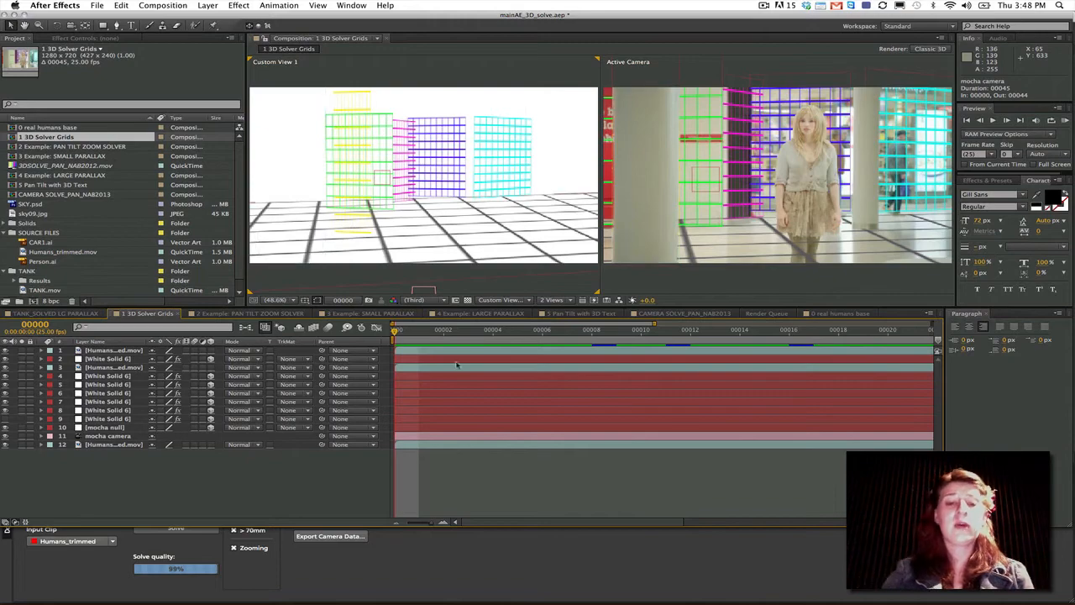
left_click_drag(398, 337, 329, 328)
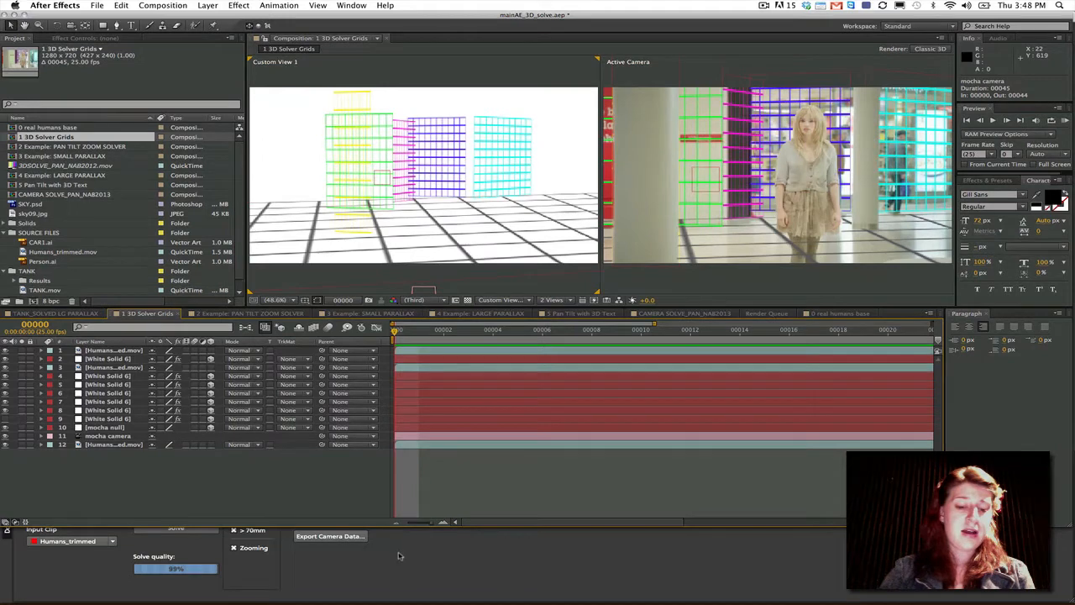
- Switch to mocha Pro and open TANK.mocha from the TANK Results folder in NAB 2012 Demos, saving the changes to Humans_trimmed
left_click(407, 542)
left_click(91, 6)
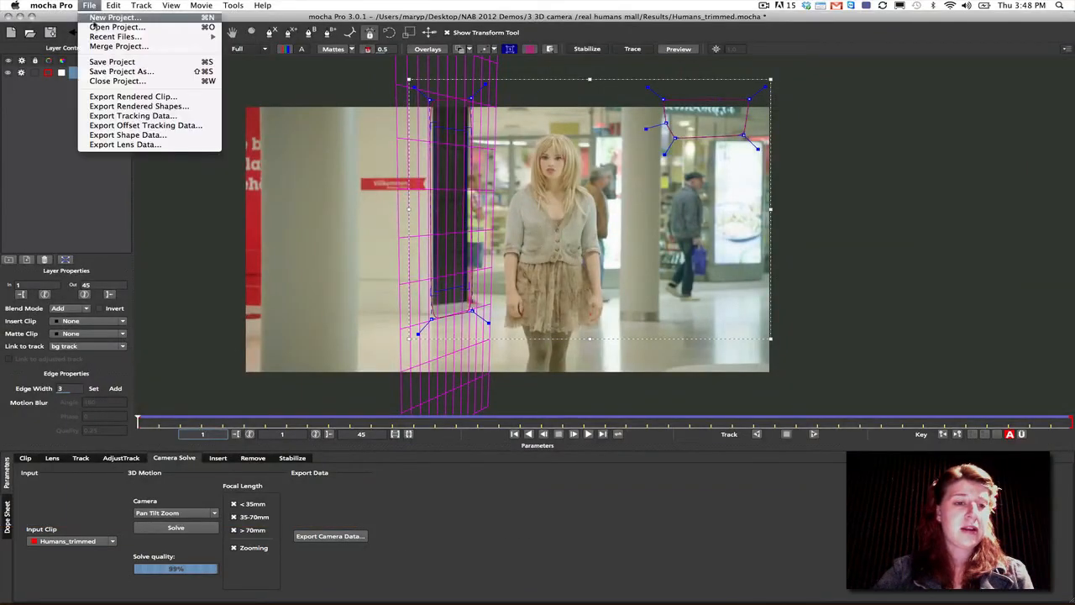
left_click(118, 28)
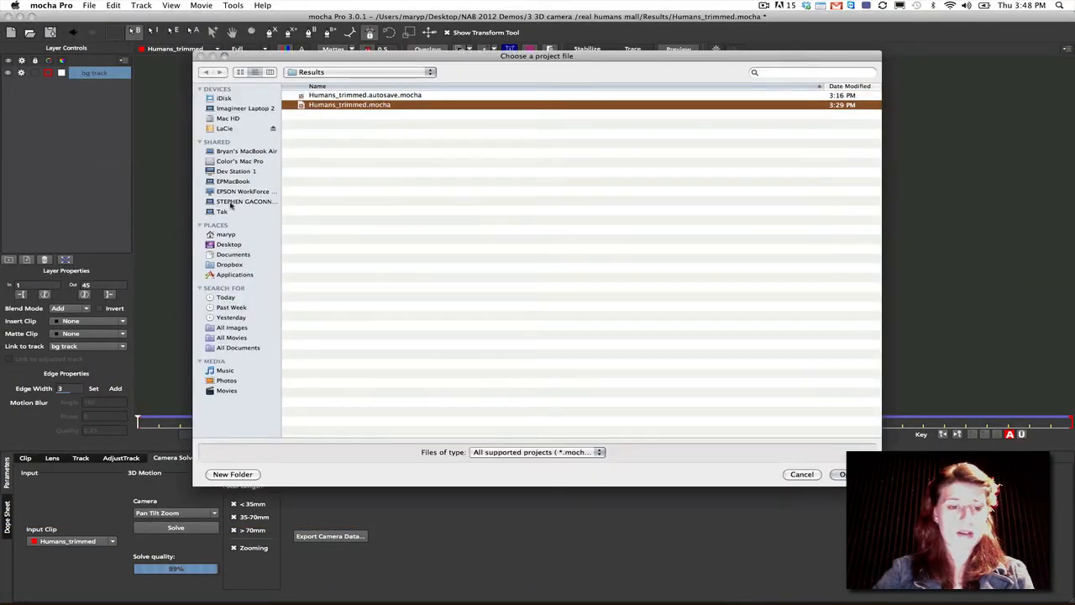
left_click(227, 244)
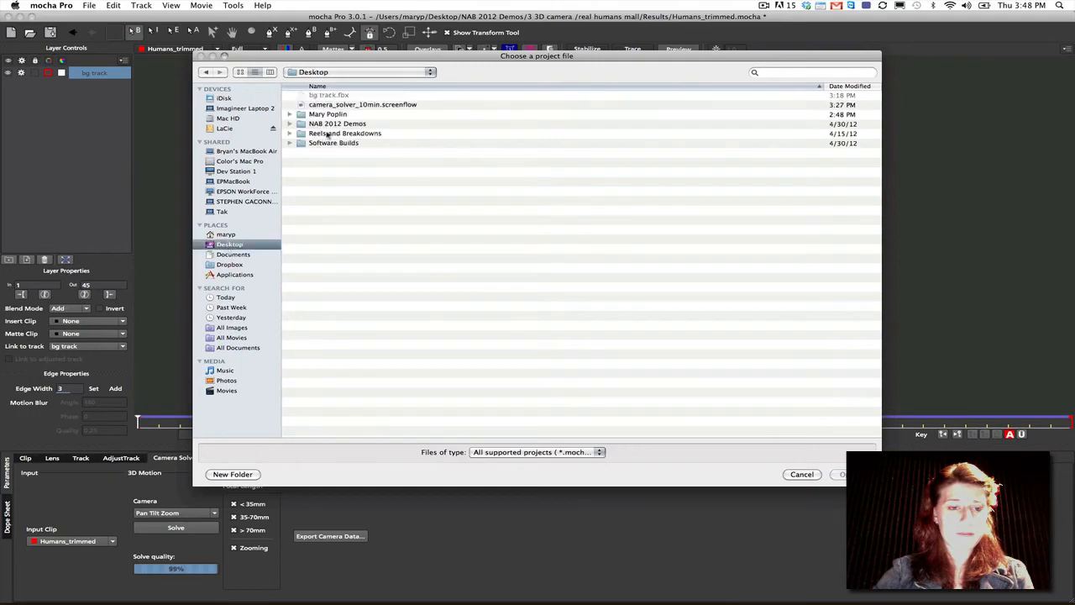
double_click(322, 124)
double_click(323, 124)
double_click(321, 124)
double_click(322, 105)
left_click(325, 105)
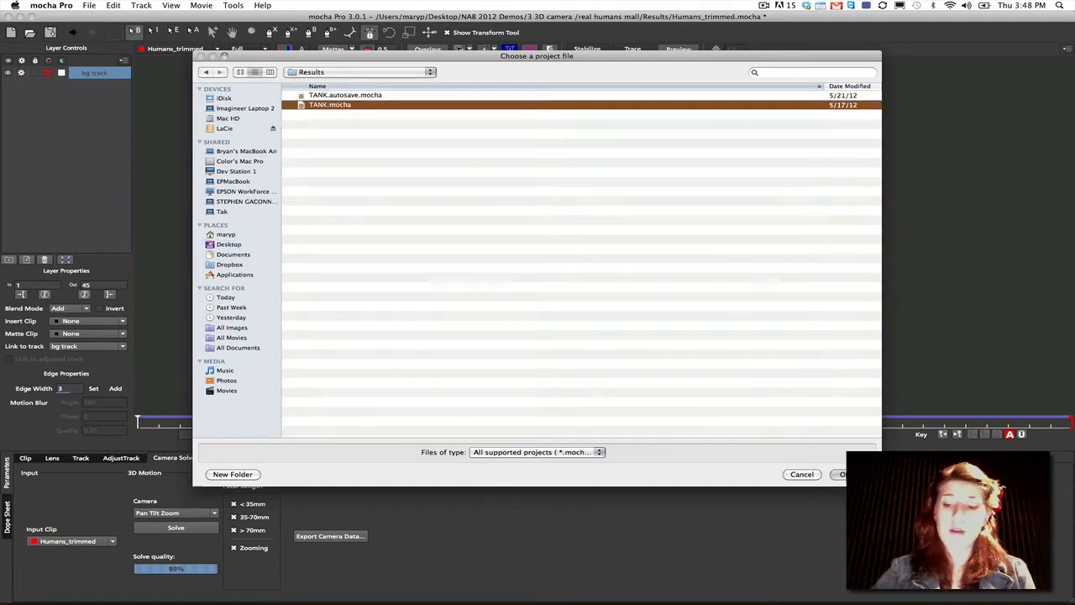
left_click(842, 474)
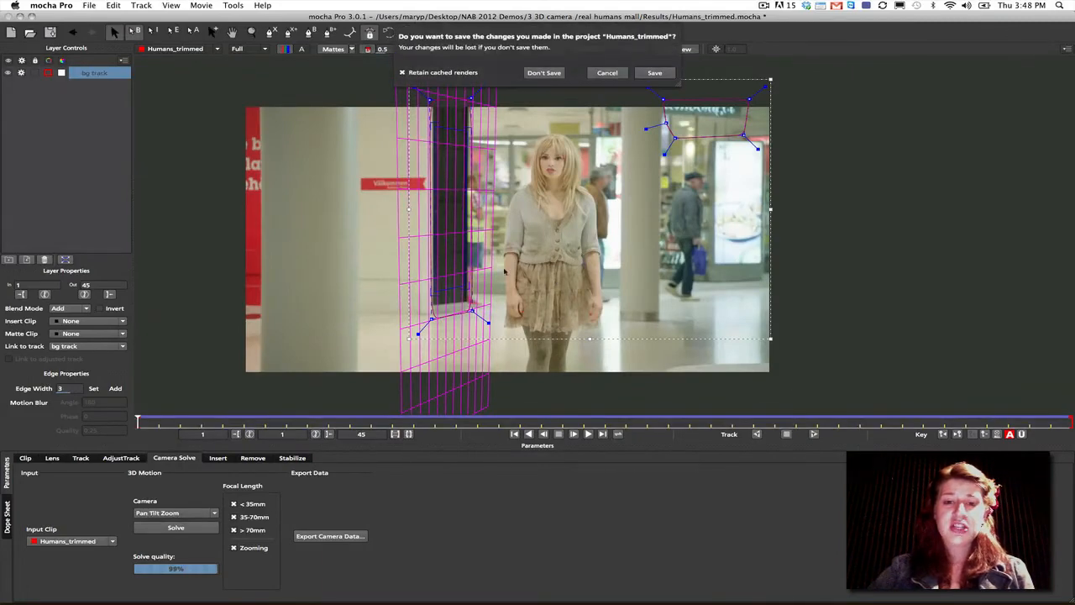
left_click(652, 73)
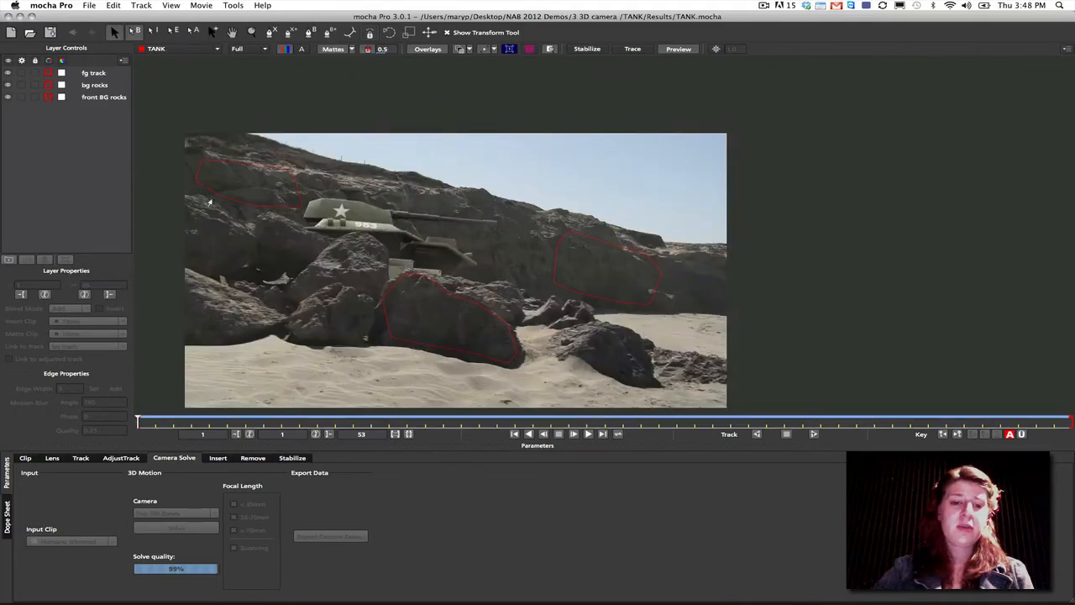
- Inspect the bg rocks, front BG rocks and fg track layers and scrub through the tank shot to examine its parallax
left_click(98, 86)
left_click(98, 97)
left_click(98, 88)
left_click(96, 98)
left_click(103, 73)
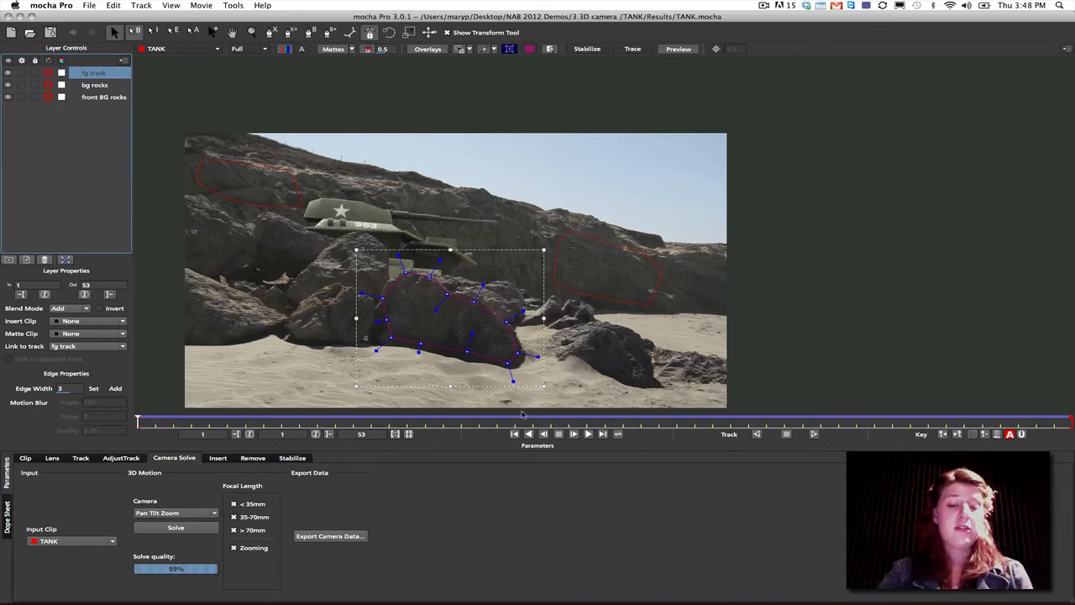
left_click_drag(144, 422, 269, 368)
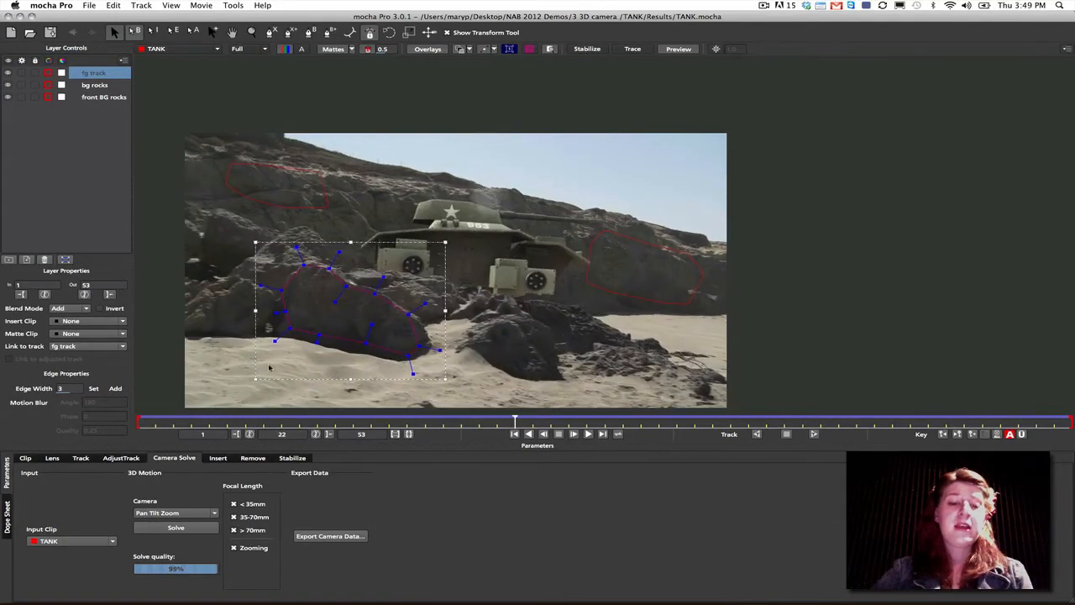
left_click_drag(163, 361, 236, 186)
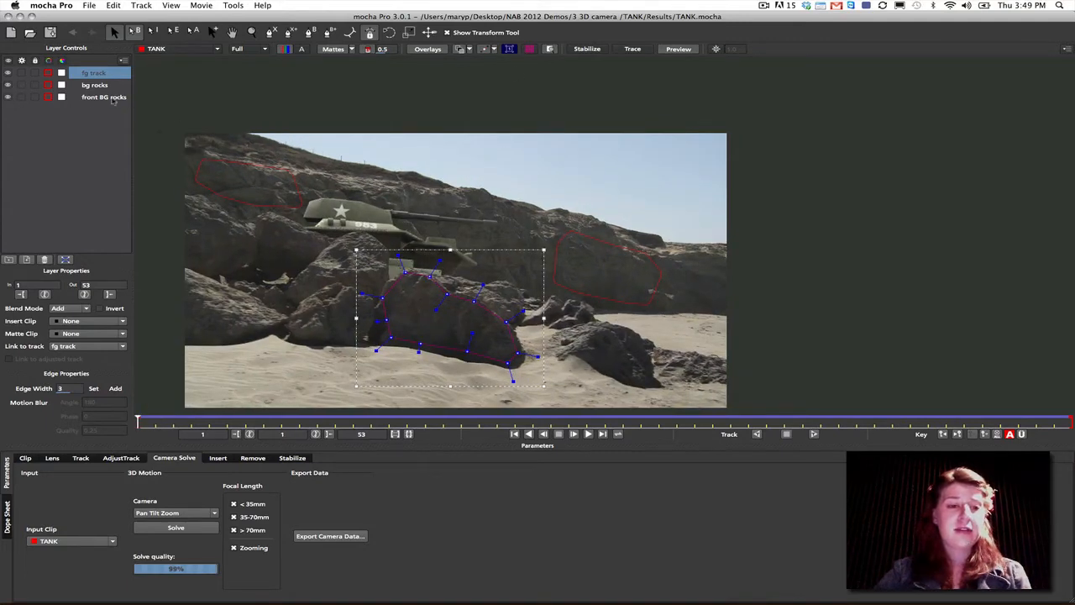
- Select all three track layers with their planar surfaces displayed and set the camera type to Large Parallax Change
left_click(112, 99)
left_click(101, 75, "shift")
left_click(509, 50)
left_click_drag(147, 420, 782, 422)
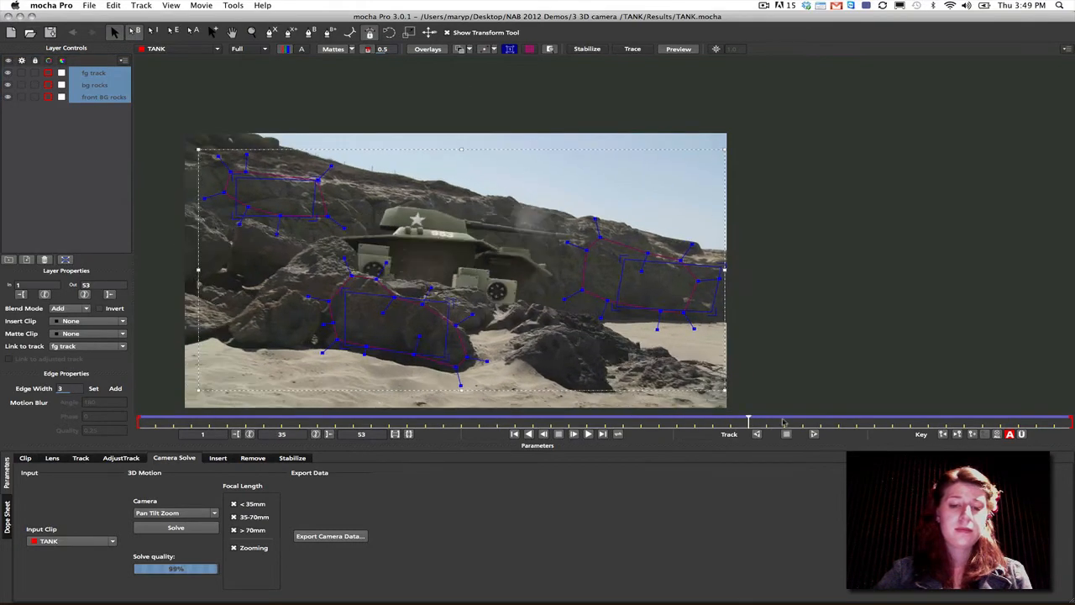
left_click_drag(878, 428, 70, 393)
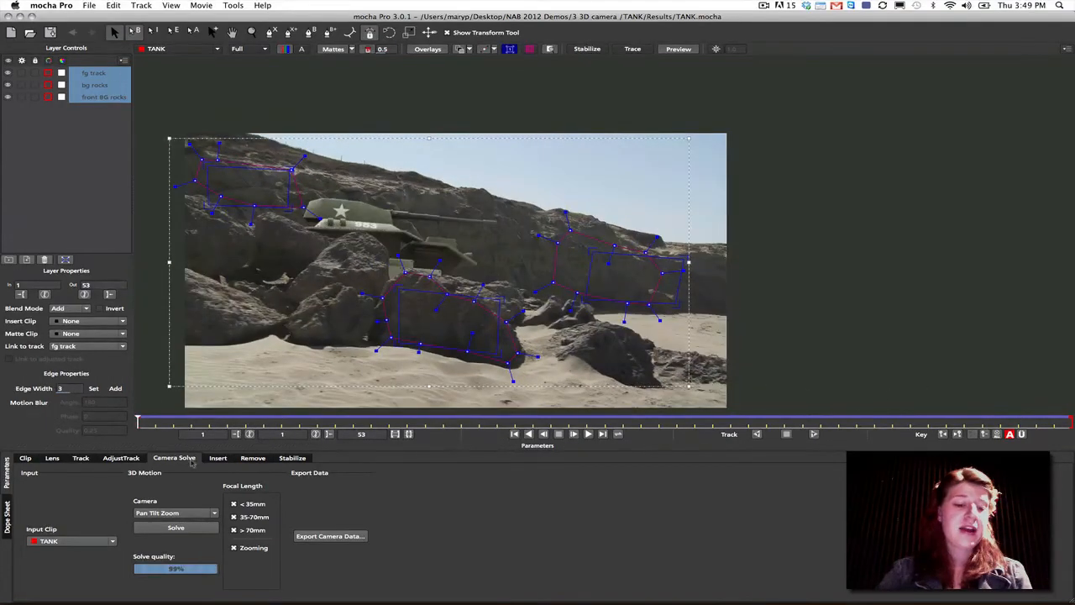
left_click(175, 513)
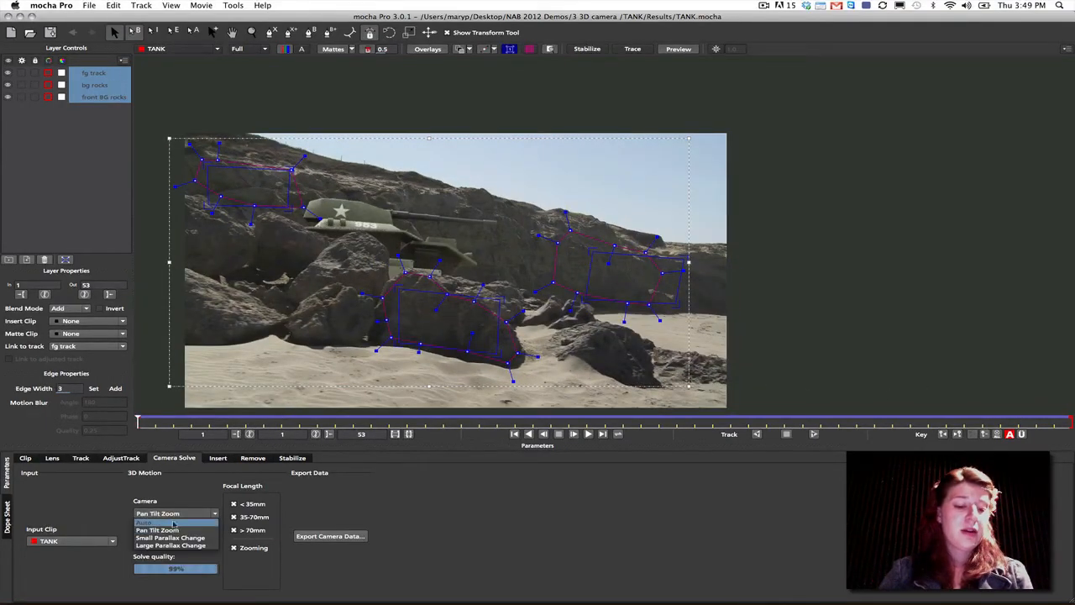
left_click(177, 553)
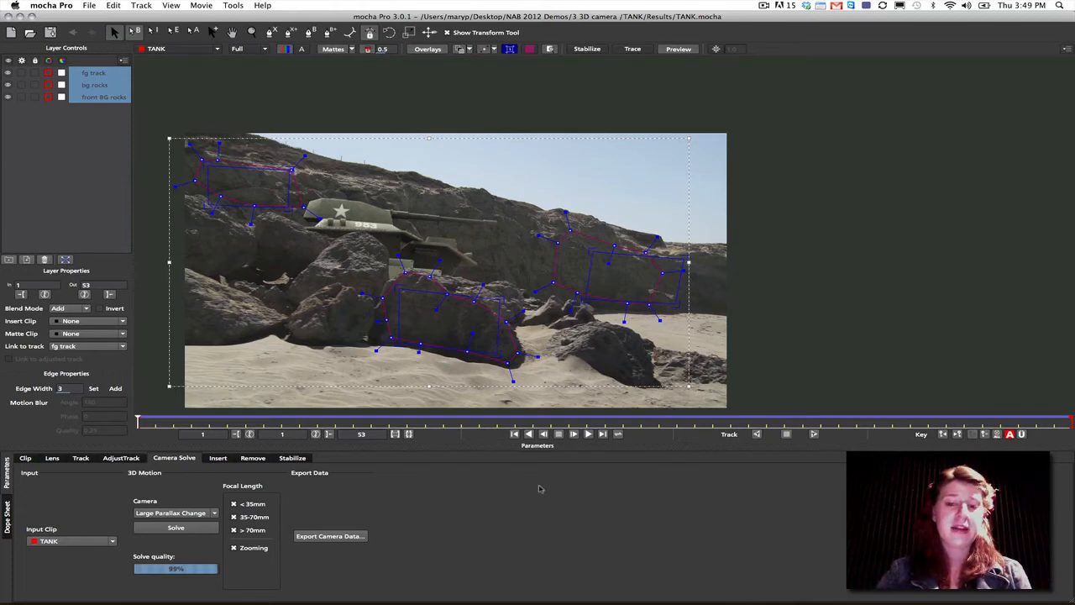
- Switch to After Effects, open the TANK_SOLVED LG PARALLAX composition at its first frame and fit its full duration in the timeline
mouse_move(341, 601)
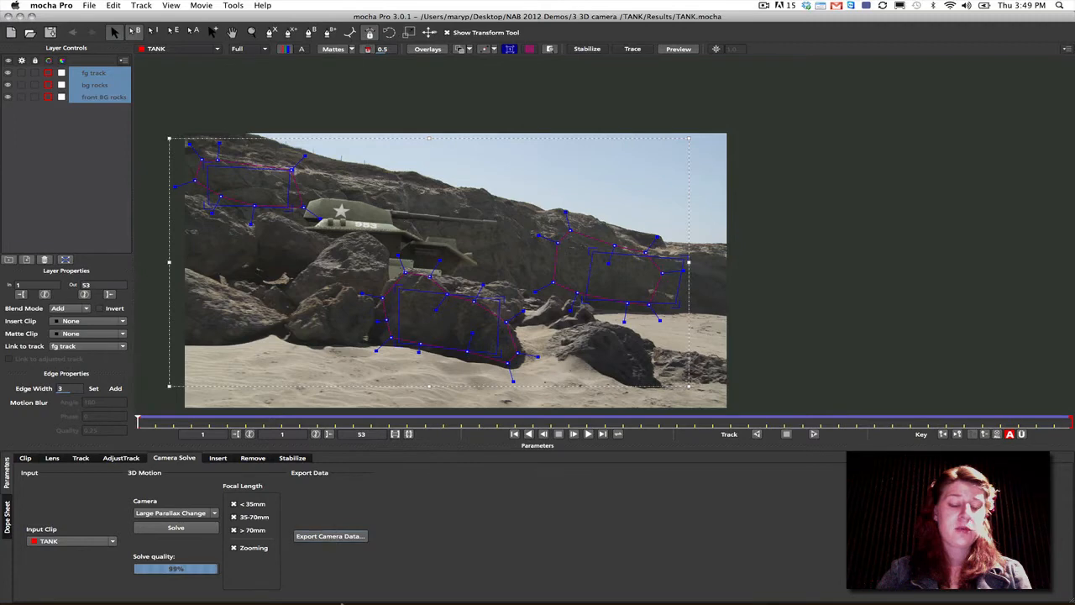
left_click(358, 587)
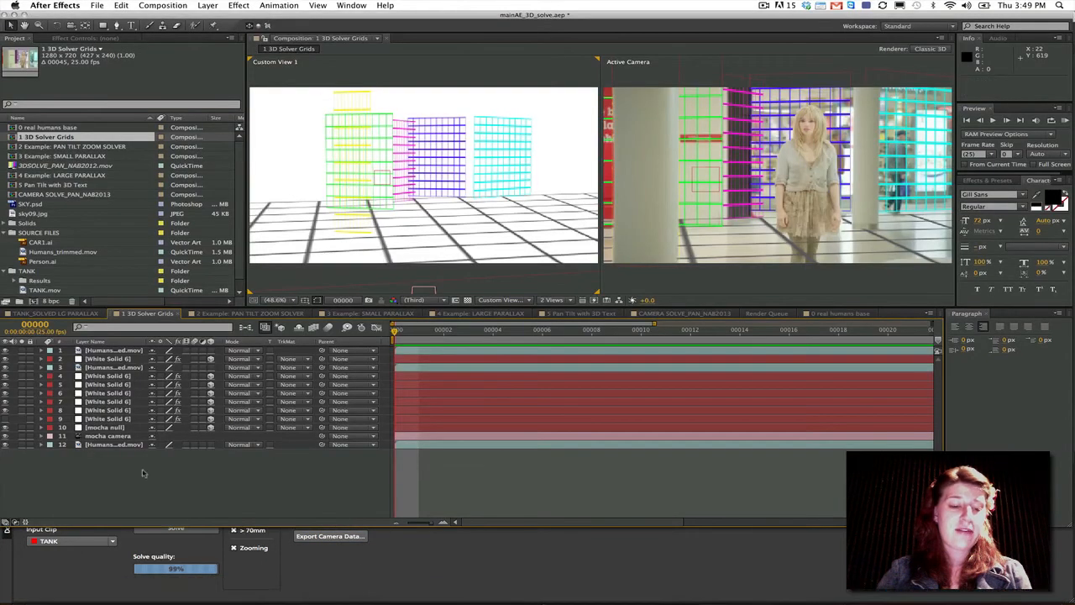
scroll(50, 290, "down", 1)
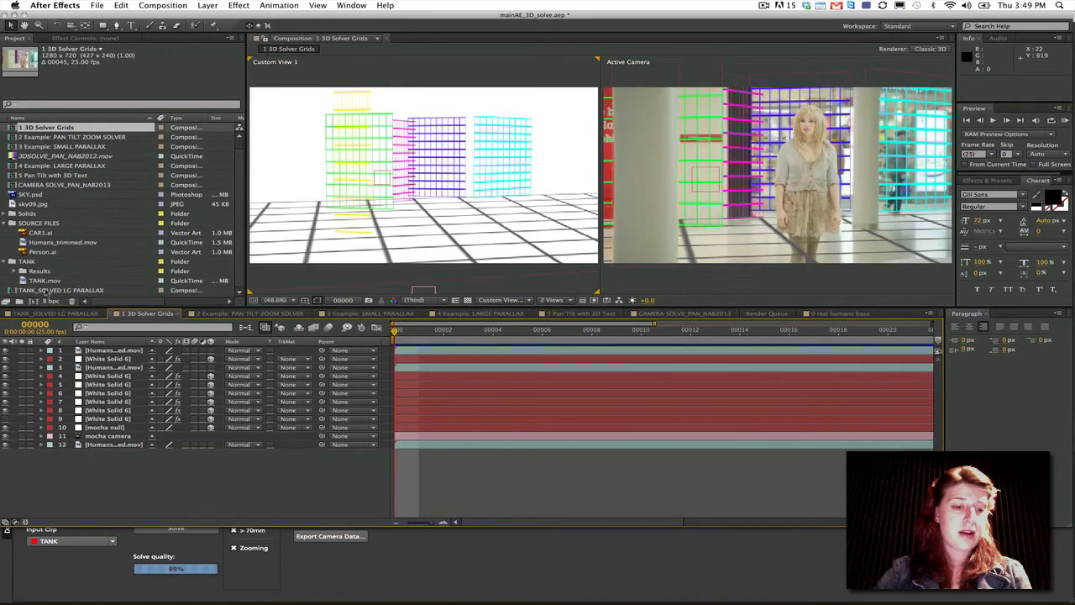
left_click(63, 289)
double_click(31, 291)
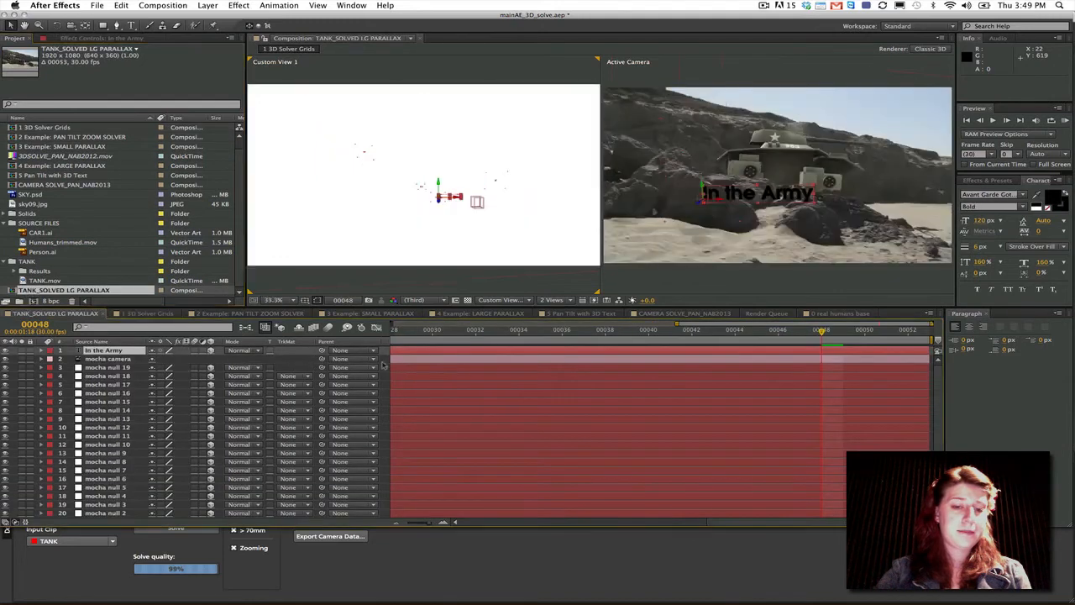
left_click_drag(401, 333, 365, 334)
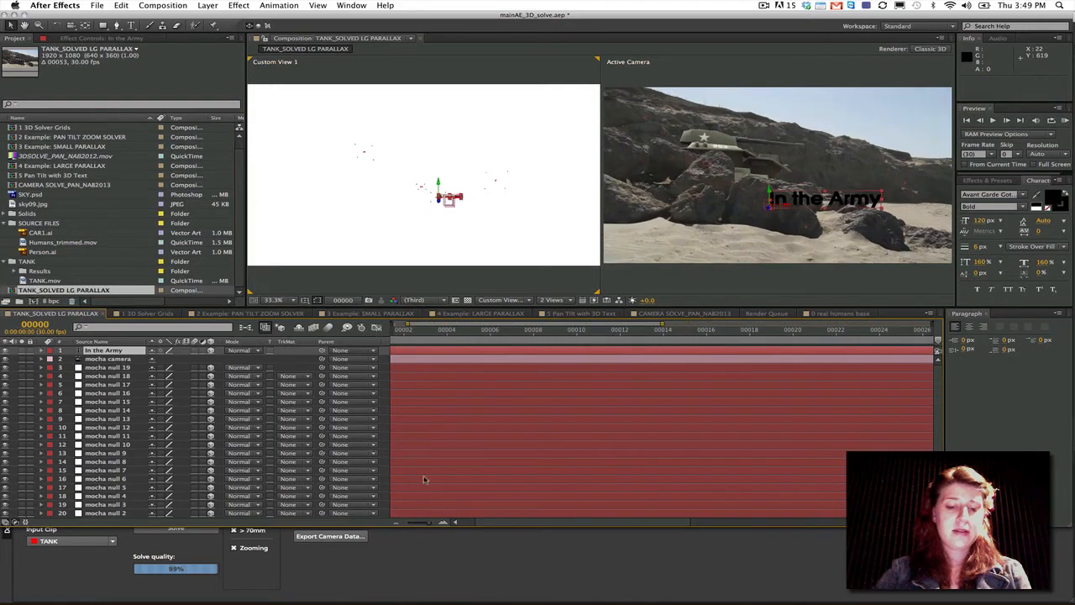
left_click_drag(429, 523, 395, 525)
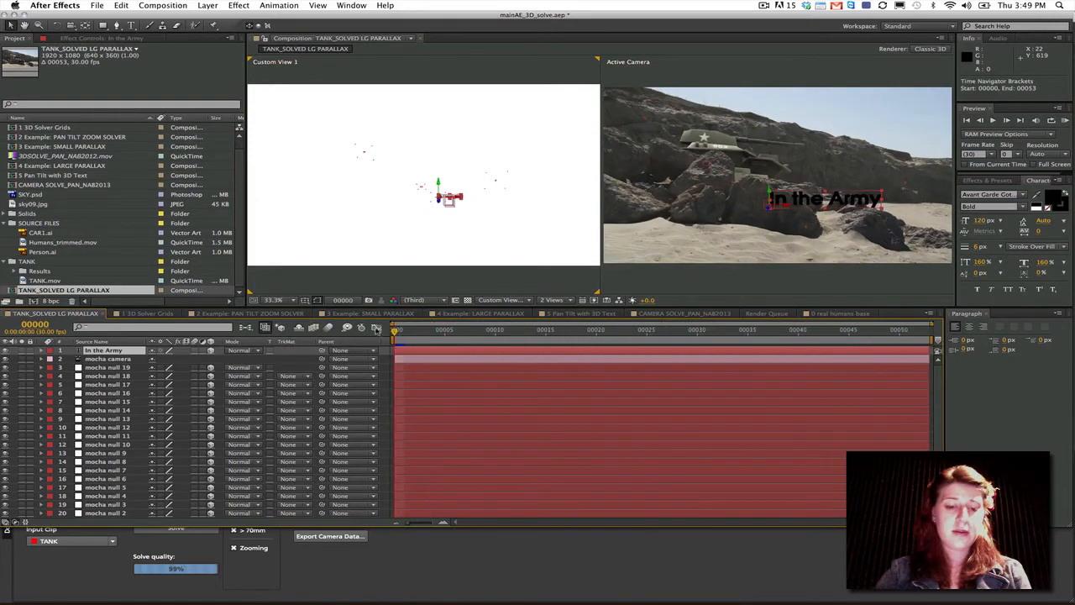
- Play the tank composition and select the mocha camera layer to examine the solved camera and the In the Army text
key("space")
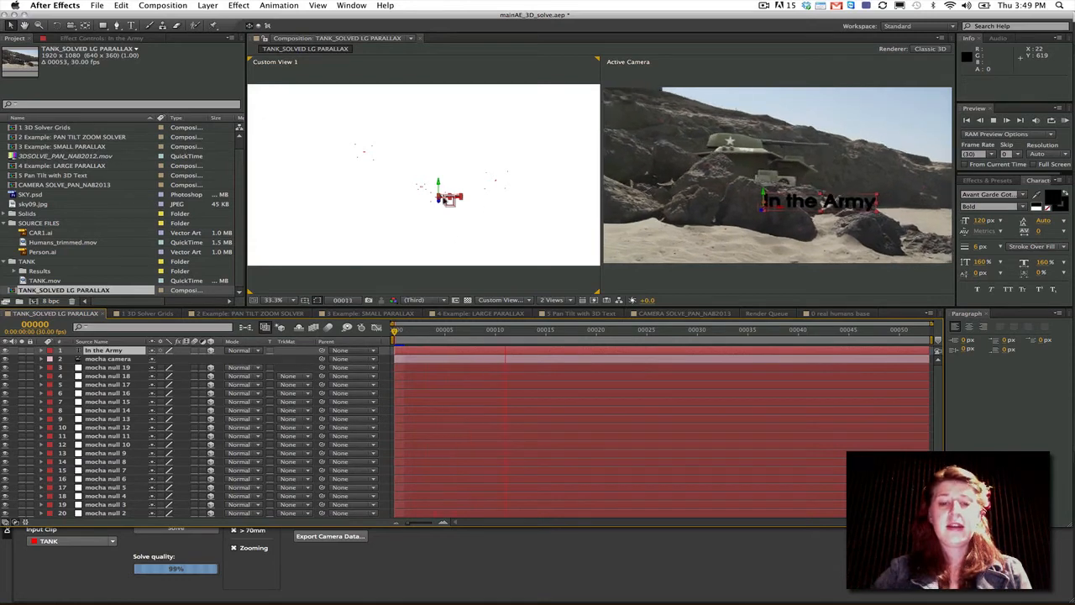
key("space")
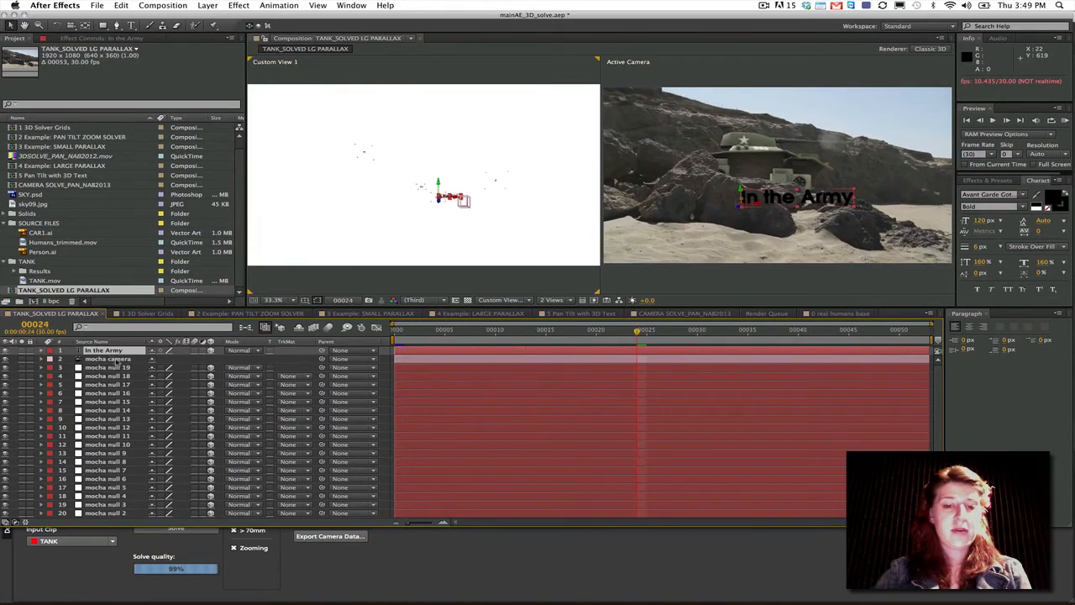
left_click(110, 359)
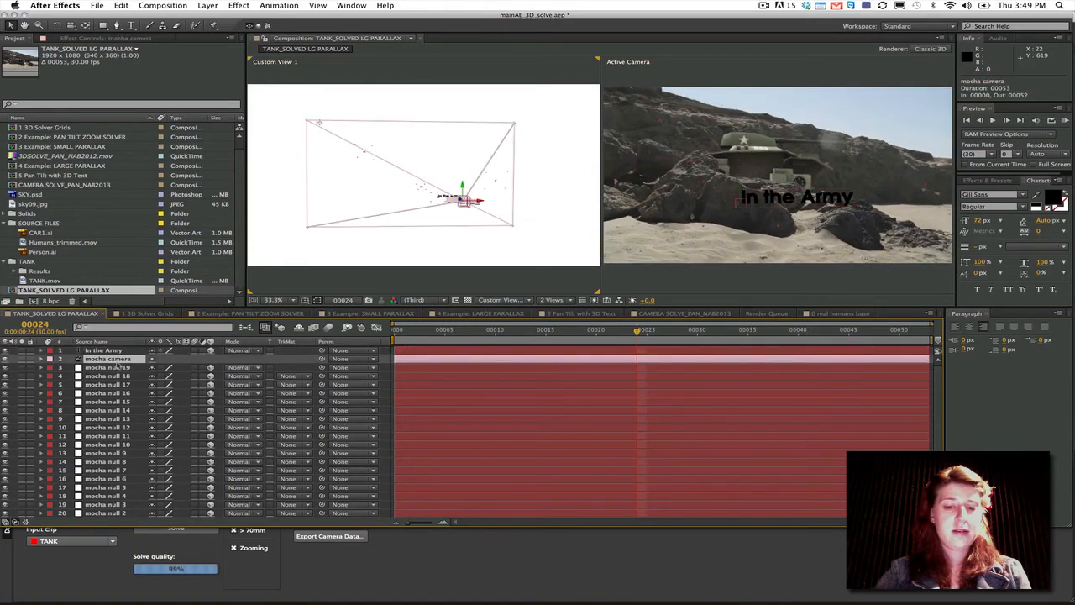
key("space")
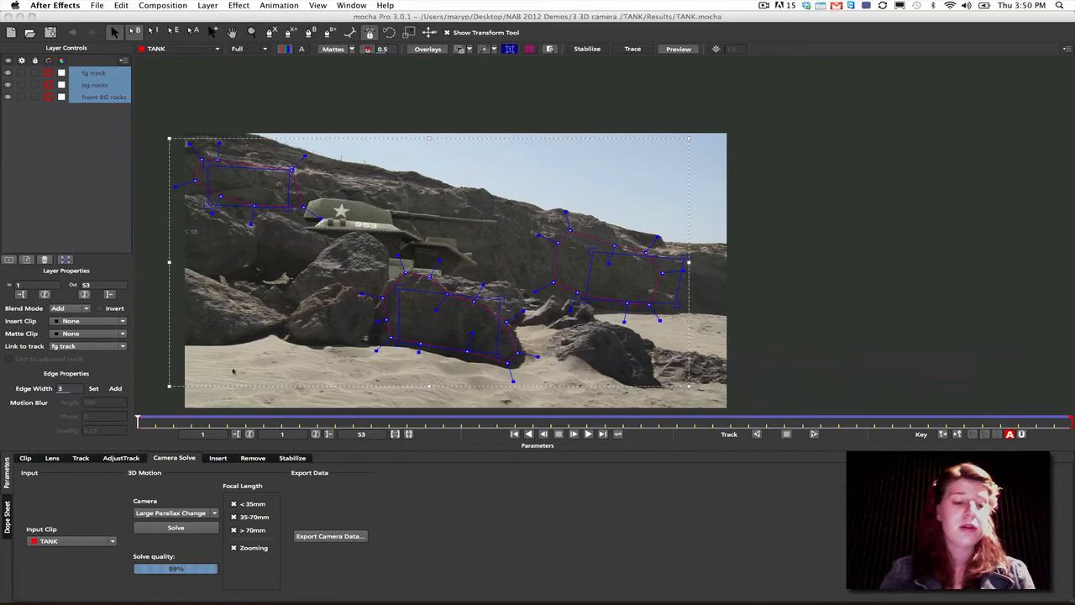
- In mocha Pro, look over the Lens, Insert and Remove module settings for the TANK clip and return to Lens
left_click(52, 458)
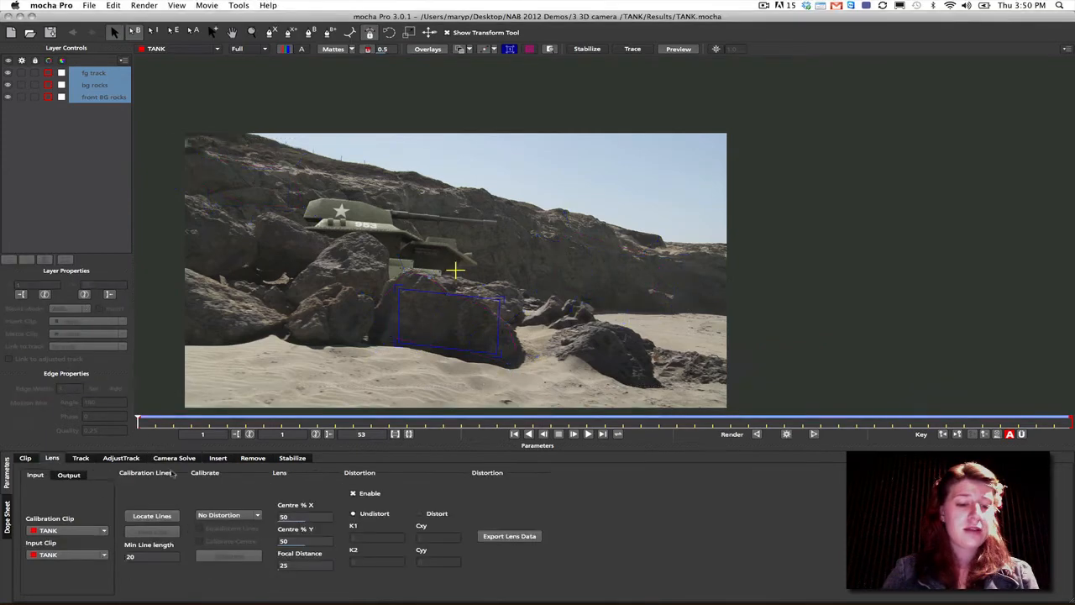
left_click(217, 458)
left_click(253, 458)
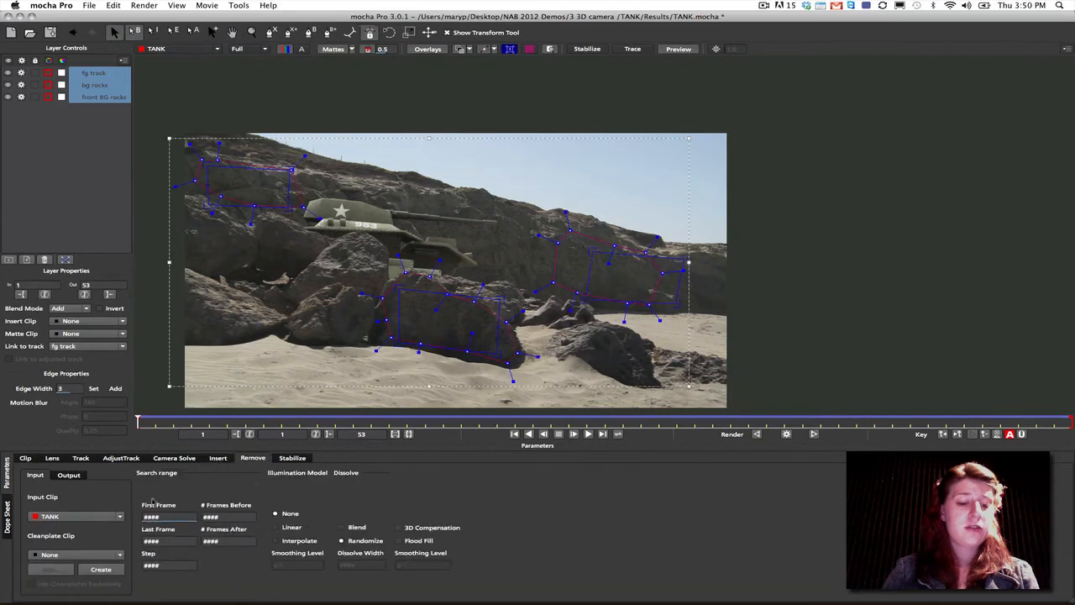
left_click(52, 458)
- Open the project ESPN_Day_In_The_Life_lookatme.mocha from the look at me Results folder under 4 lens and insert
left_click(90, 5)
left_click(99, 29)
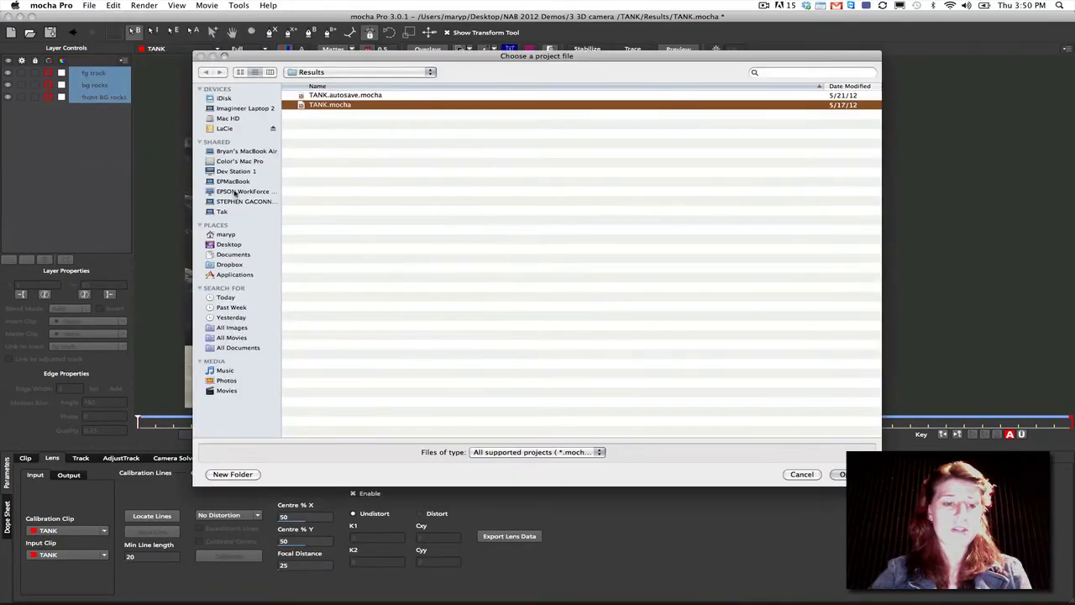
left_click(229, 244)
double_click(329, 124)
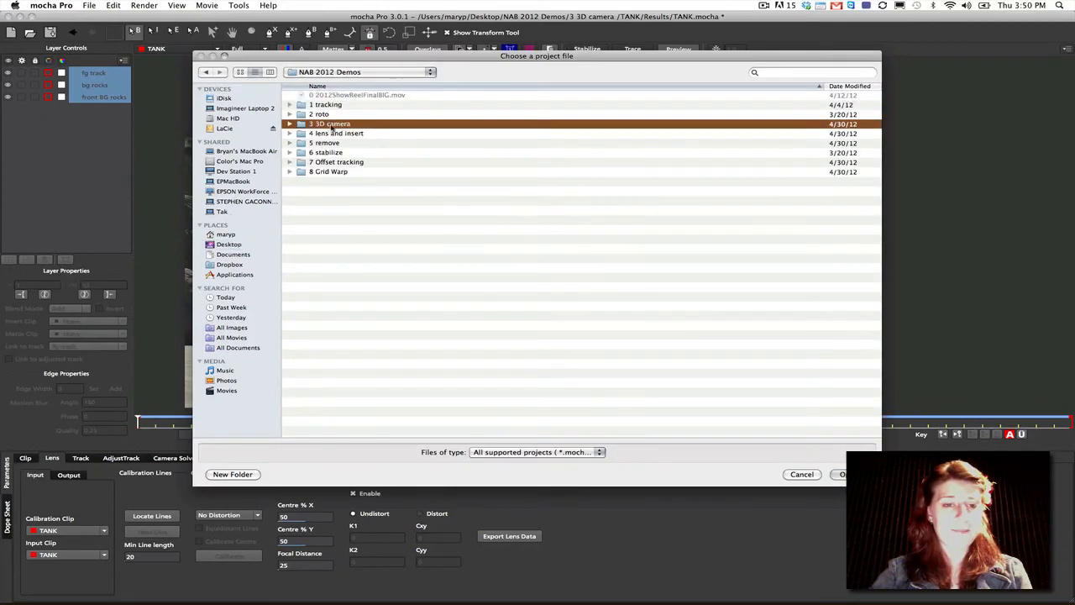
double_click(335, 133)
double_click(326, 104)
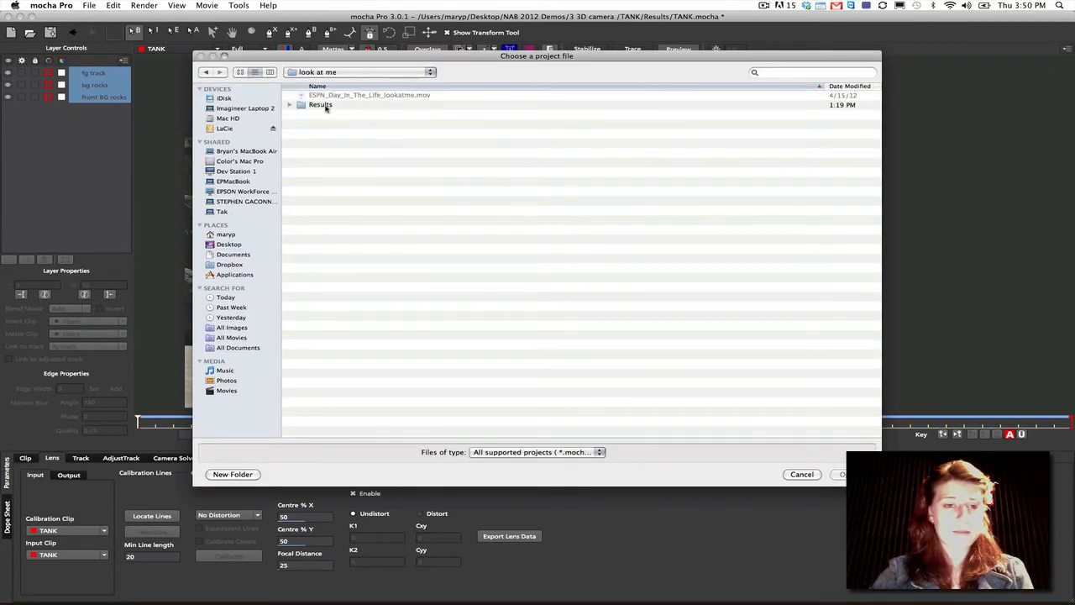
double_click(320, 105)
left_click_drag(875, 128, 851, 239)
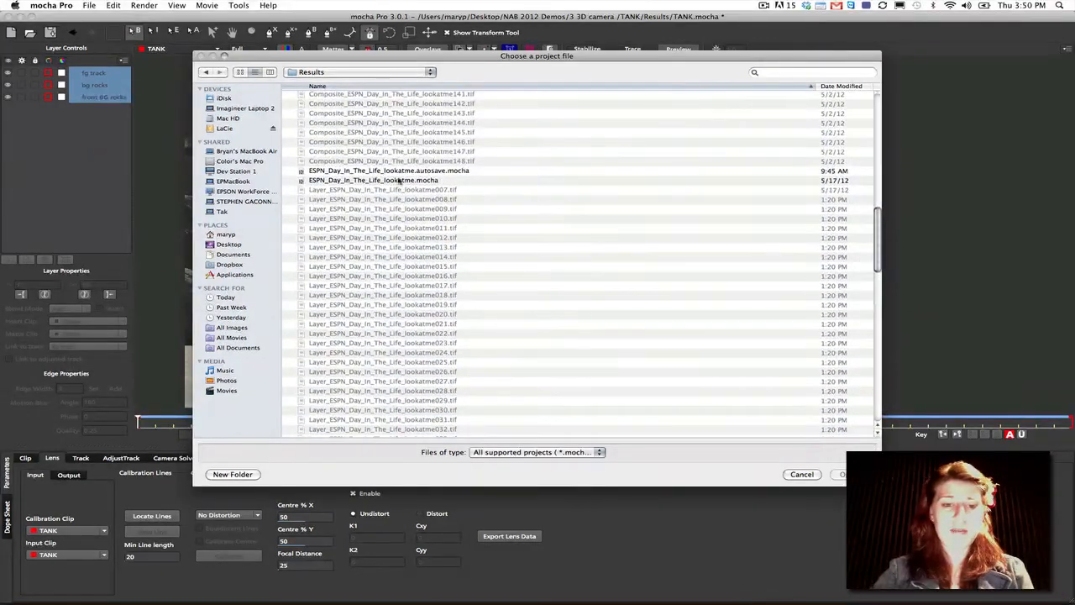
left_click(403, 178)
left_click(855, 474)
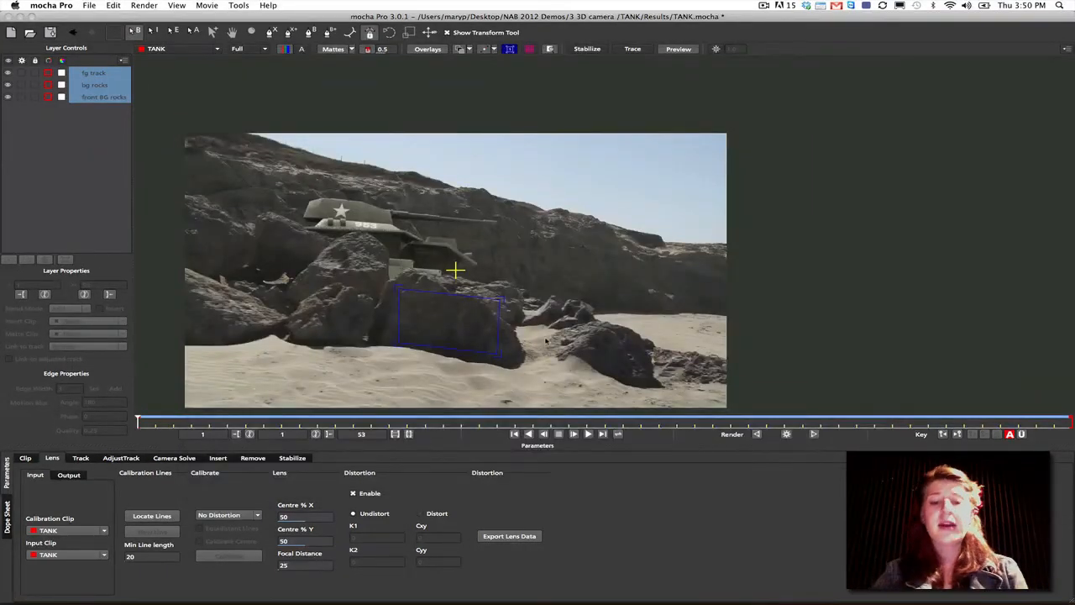
left_click(549, 76)
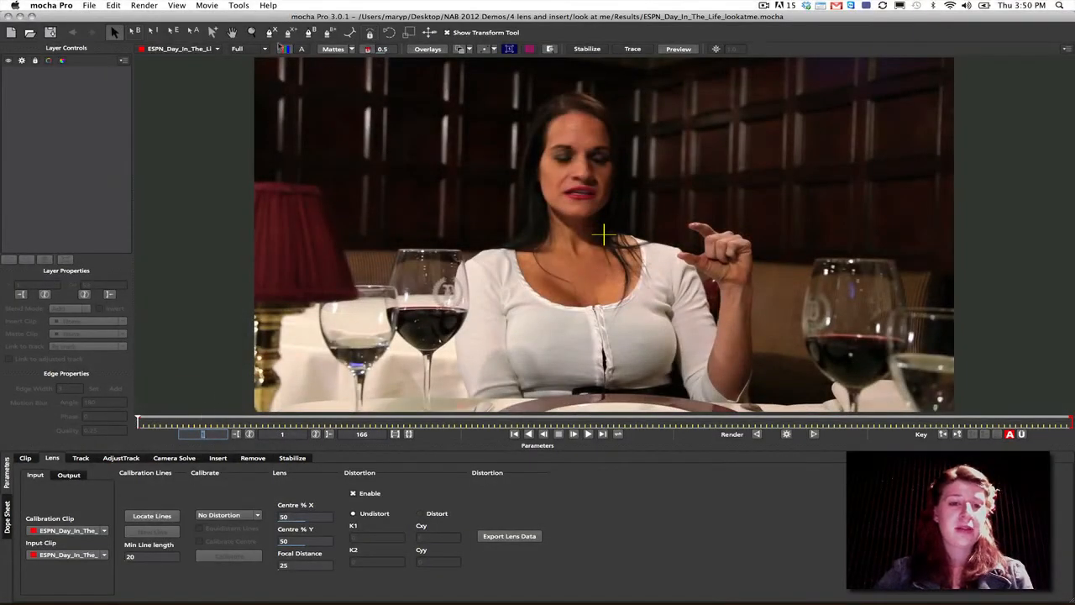
- Fit the whole restaurant frame in the viewer and turn off the zoom window inset
left_click(251, 33)
left_click_drag(363, 98, 352, 138)
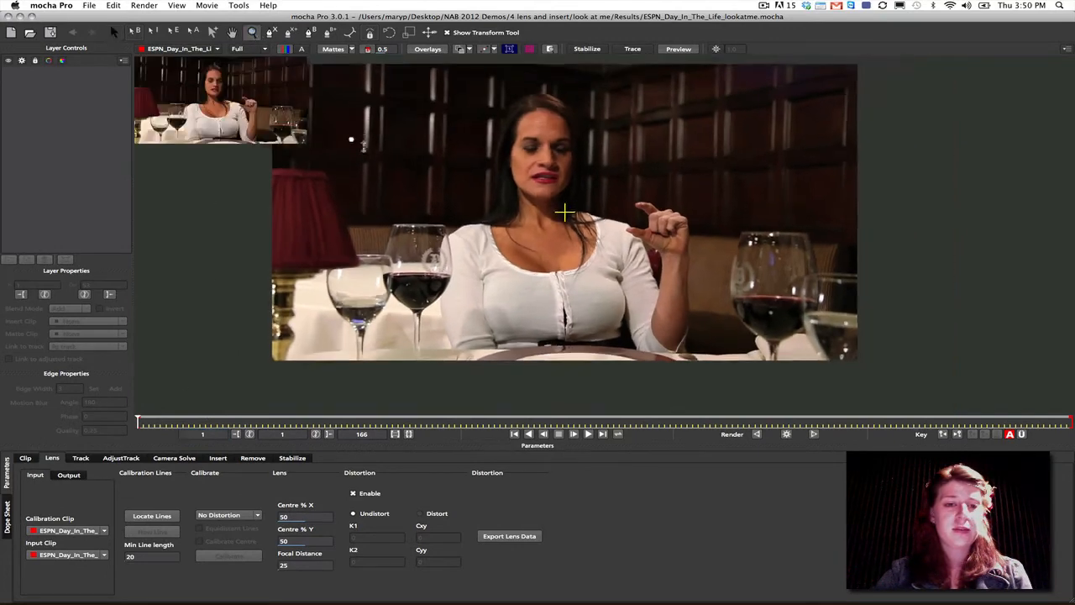
left_click(552, 50)
left_click(552, 50)
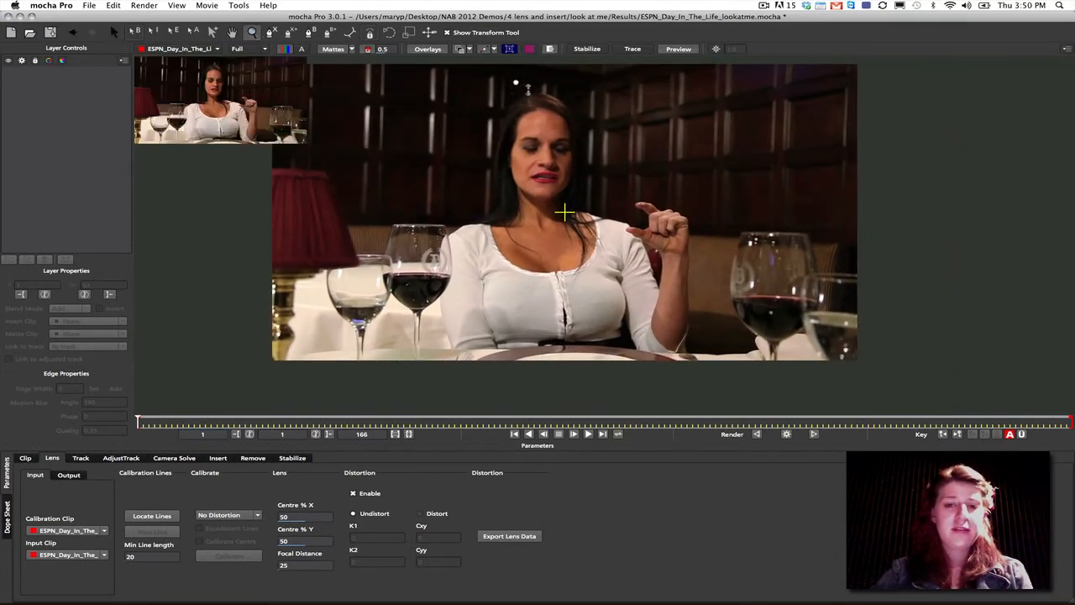
left_click(551, 50)
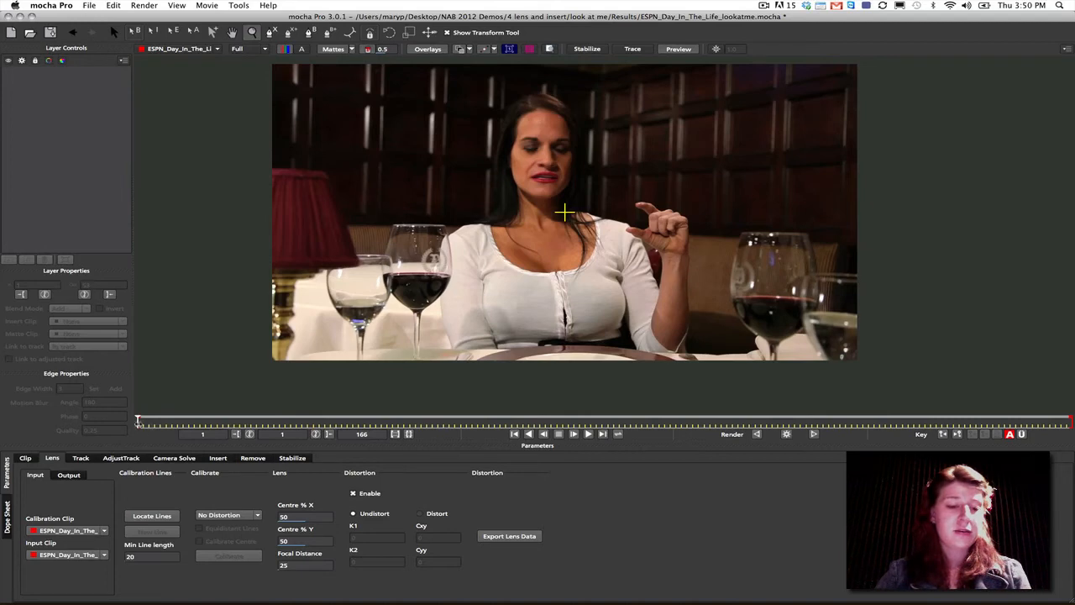
- Scrub through the clip to the wall-mounted TV shot at frame 34 and set the out point to frame 34
left_click_drag(166, 422, 970, 424)
left_click_drag(848, 401, 384, 372)
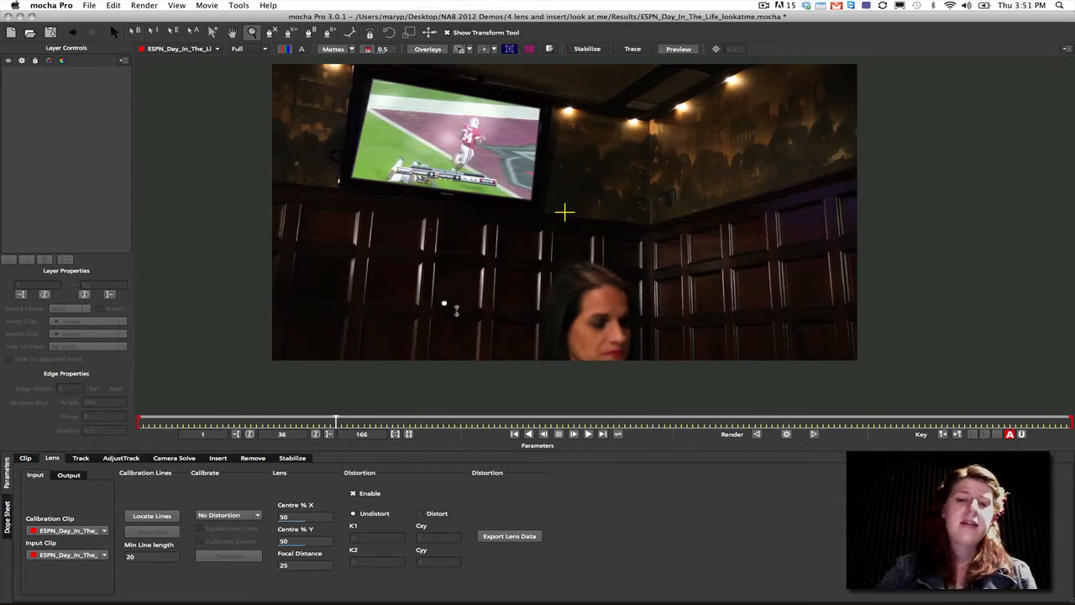
mouse_move(335, 422)
left_mouse_down()
mouse_move(983, 420)
mouse_move(142, 420)
mouse_move(504, 419)
mouse_move(327, 412)
left_mouse_up()
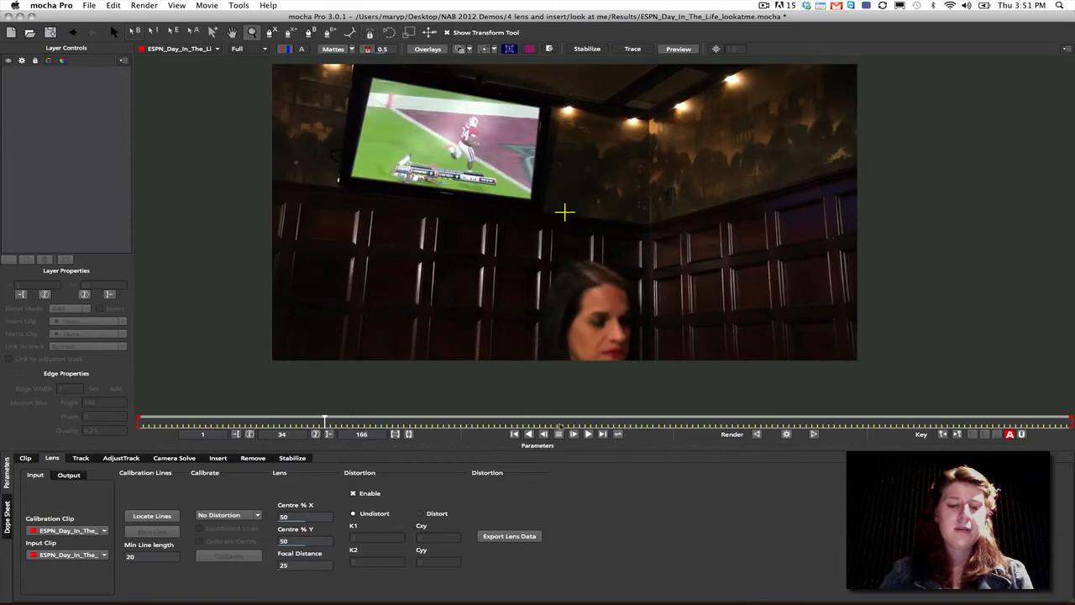
left_click_drag(990, 417, 402, 440)
left_click(400, 436)
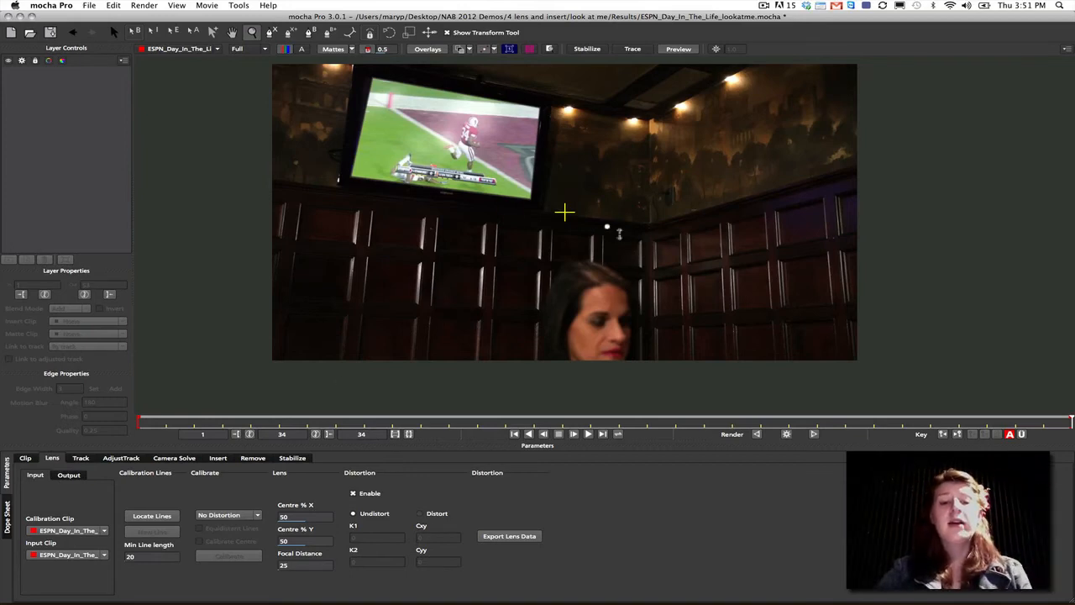
- Locate the calibration lines on frame 34 and define lines along the edges of the TV screen
left_click(115, 32)
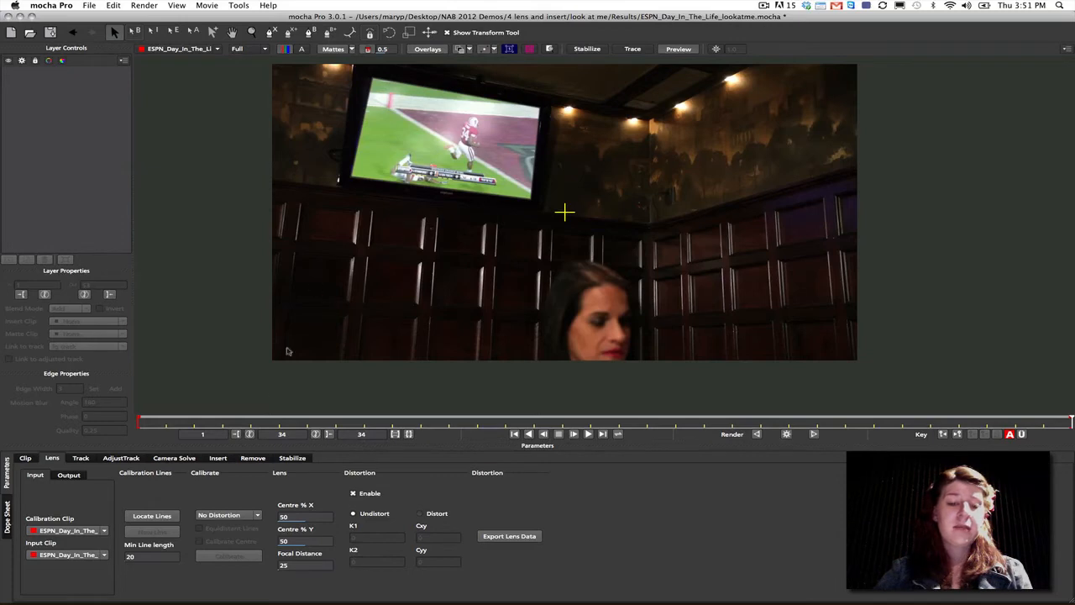
left_click(156, 518)
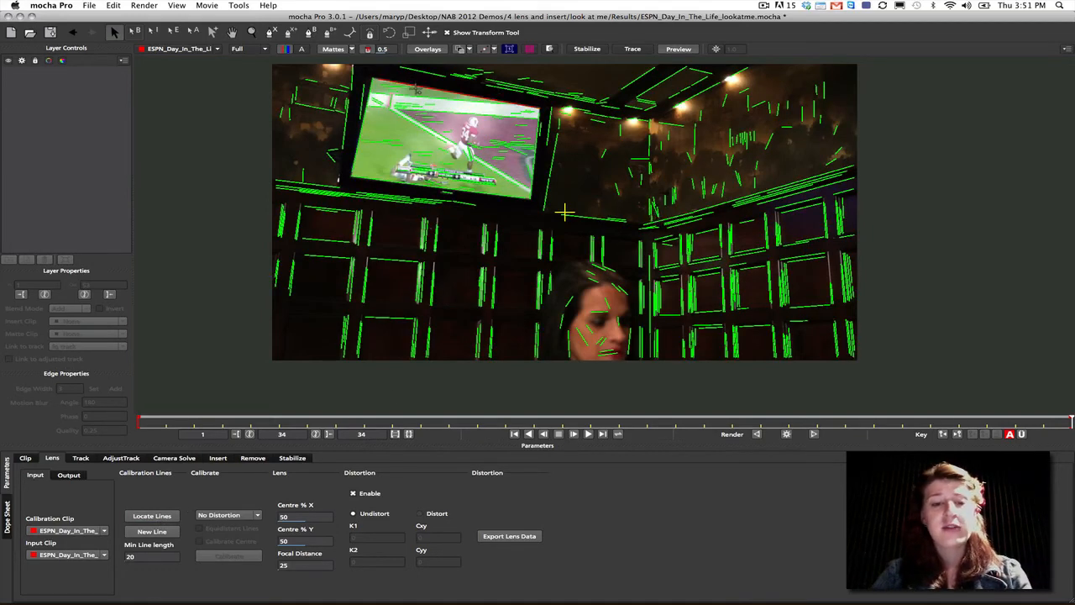
left_click(417, 87)
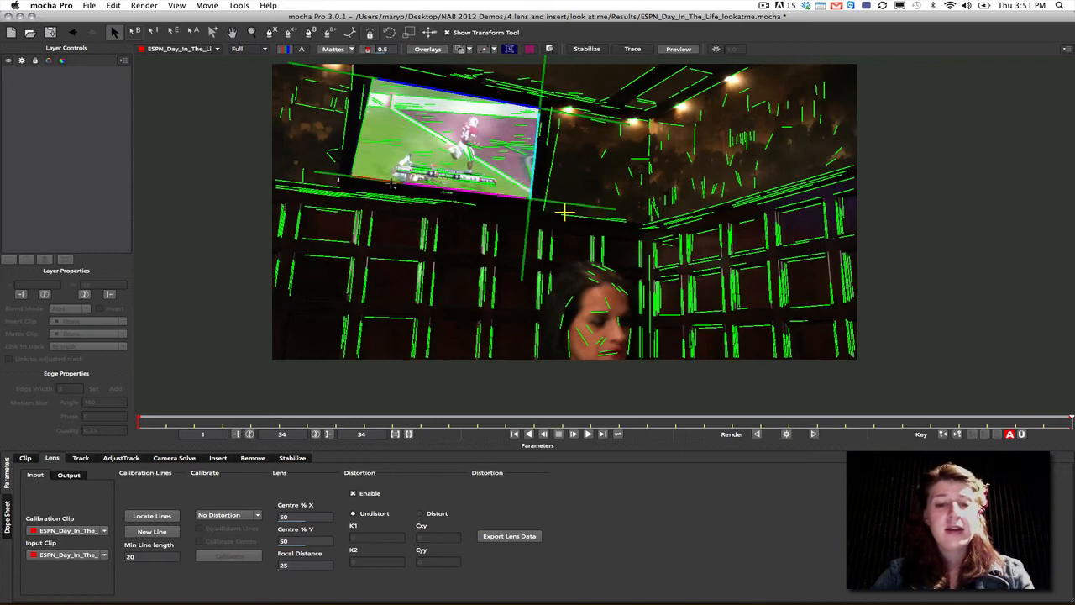
right_click(400, 167)
left_click(359, 154)
right_click(369, 153)
- Define calibration lines along the right wall's upper trim and along the top edges of its upper row of panels
left_click(682, 214)
left_click(796, 181)
right_click(787, 184)
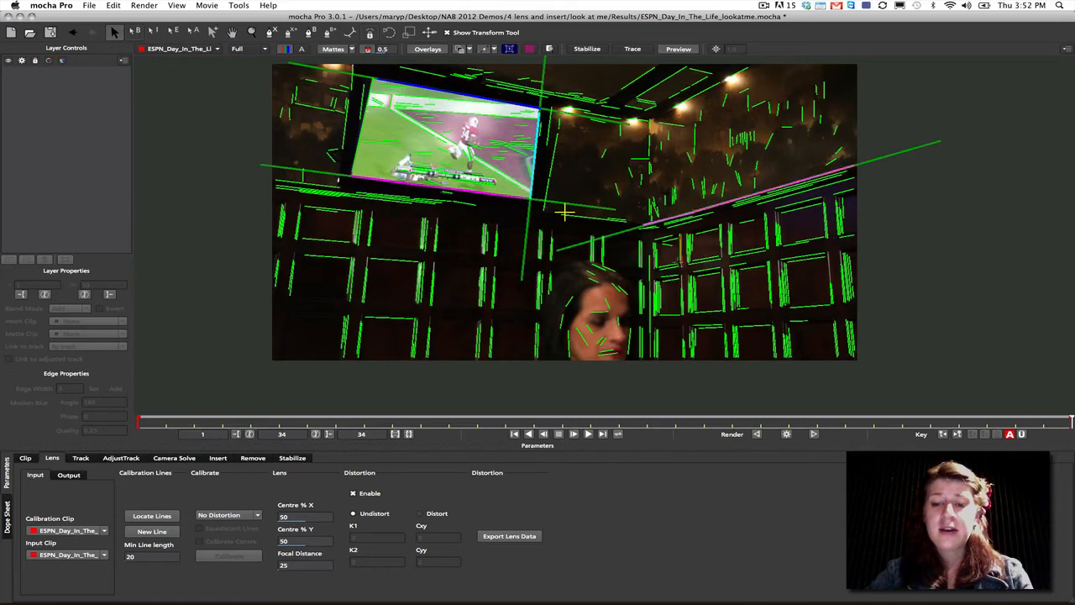
left_click(671, 241)
left_click(746, 221)
left_click(801, 209)
right_click(796, 210)
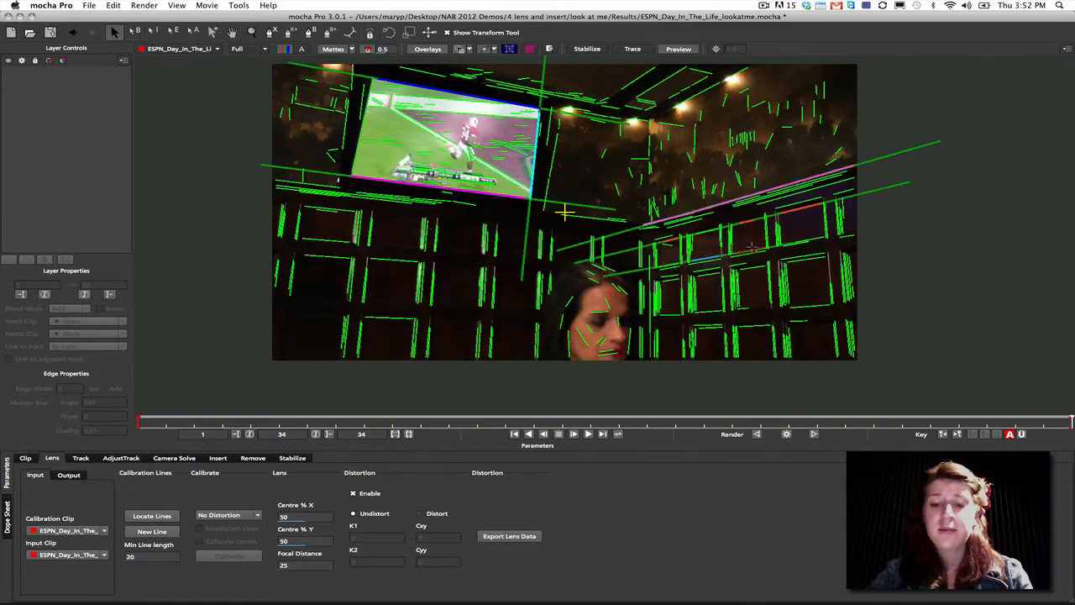
- Define calibration lines along the right wall's lower panel edges and one across the panel tops on the left wall
left_click(795, 238)
left_click(669, 283)
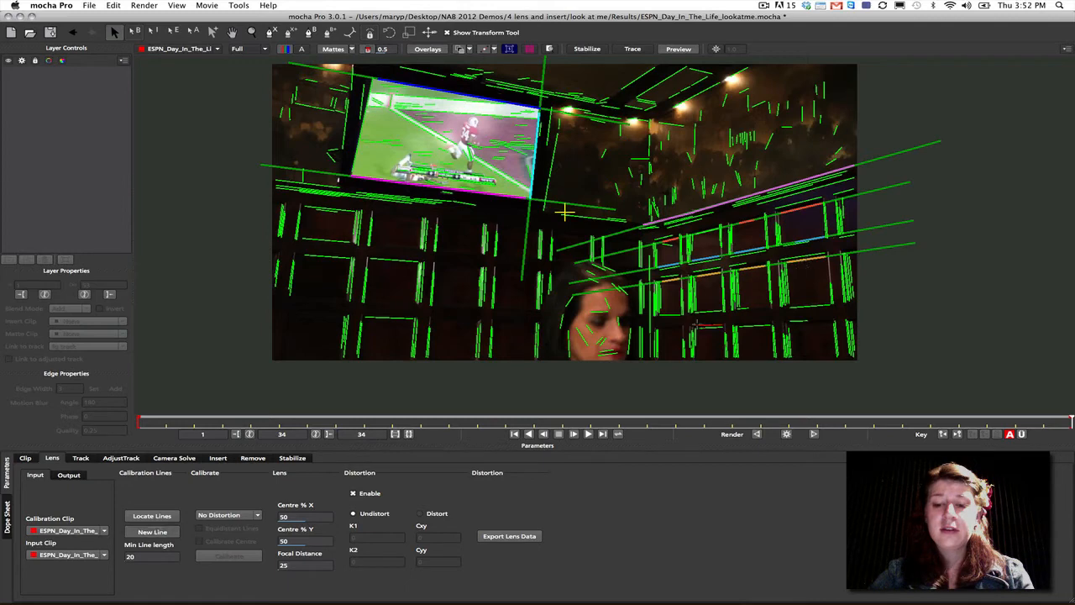
left_click(673, 315)
left_click(710, 311)
left_click(743, 308)
left_click(805, 303)
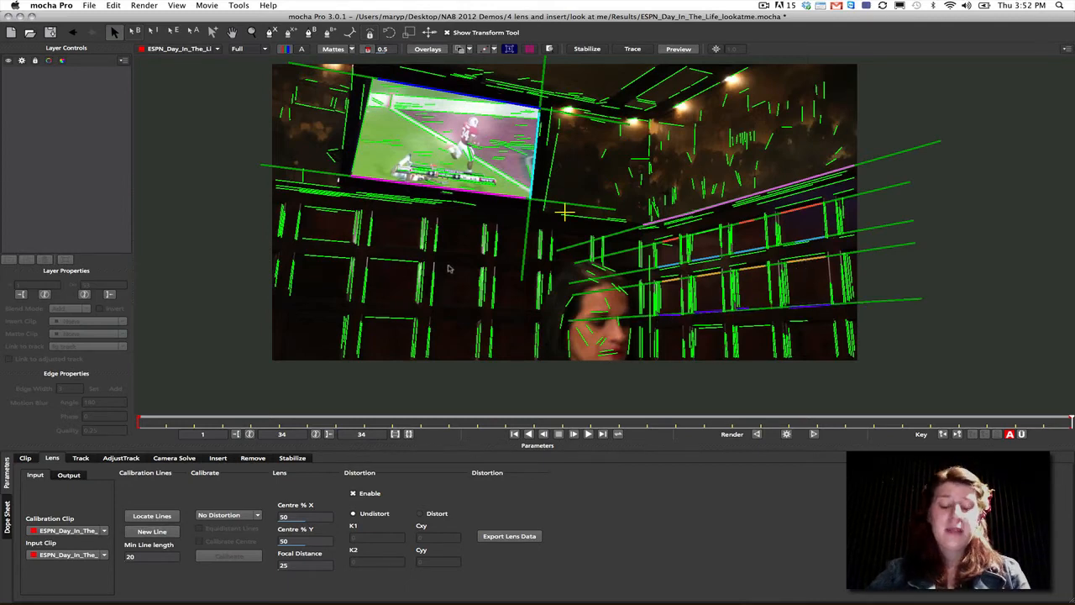
left_click(327, 254)
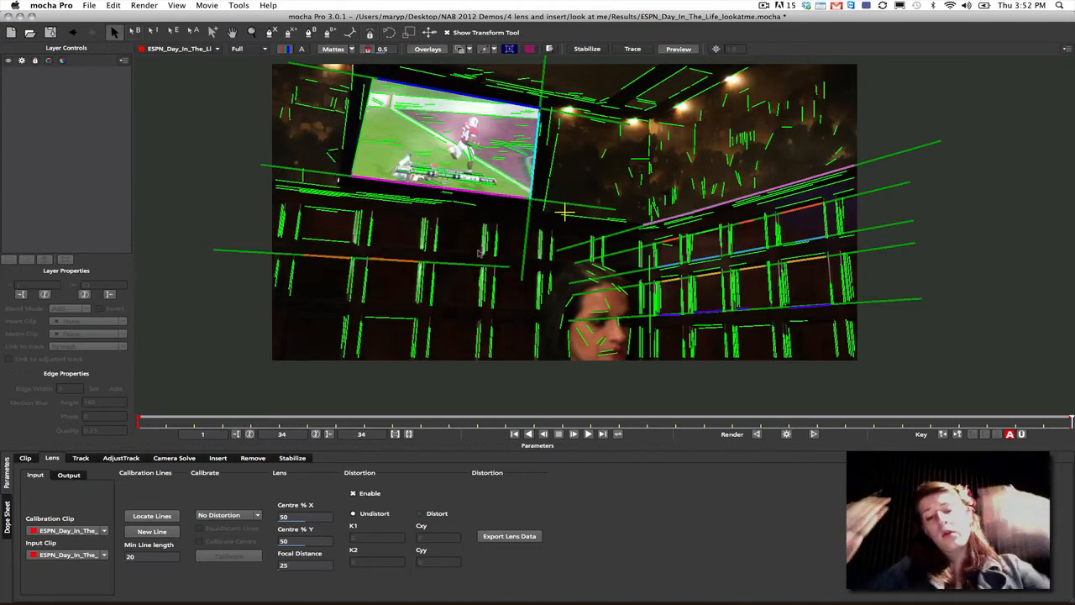
- Calibrate the lens with the 1-Parameter distortion model and a focal distance of 8, with the distortion grid displayed
left_click(220, 515)
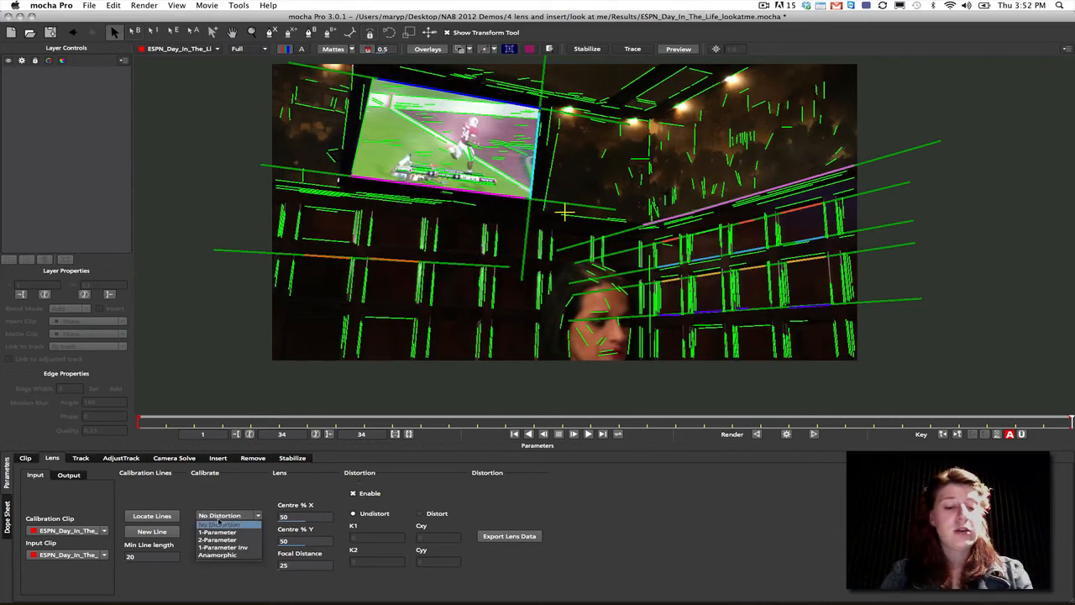
left_click(220, 527)
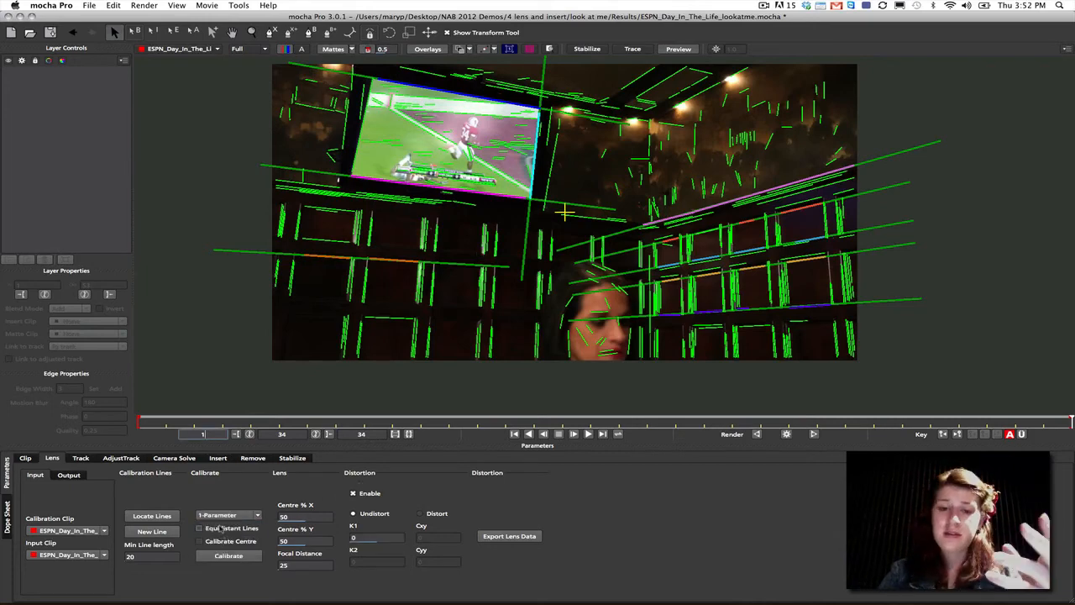
left_click(295, 565)
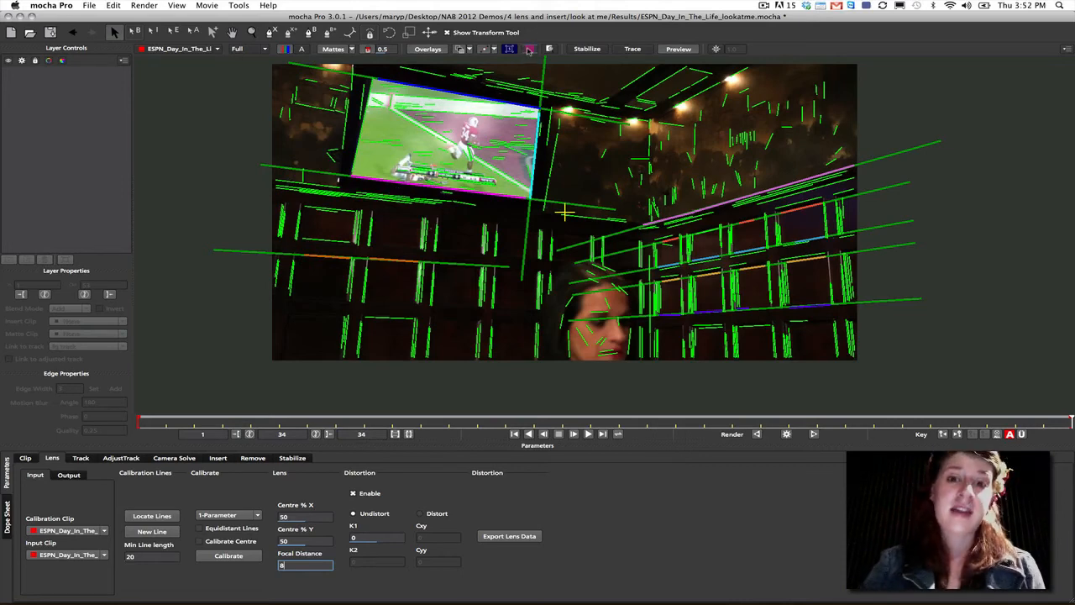
left_click(528, 50)
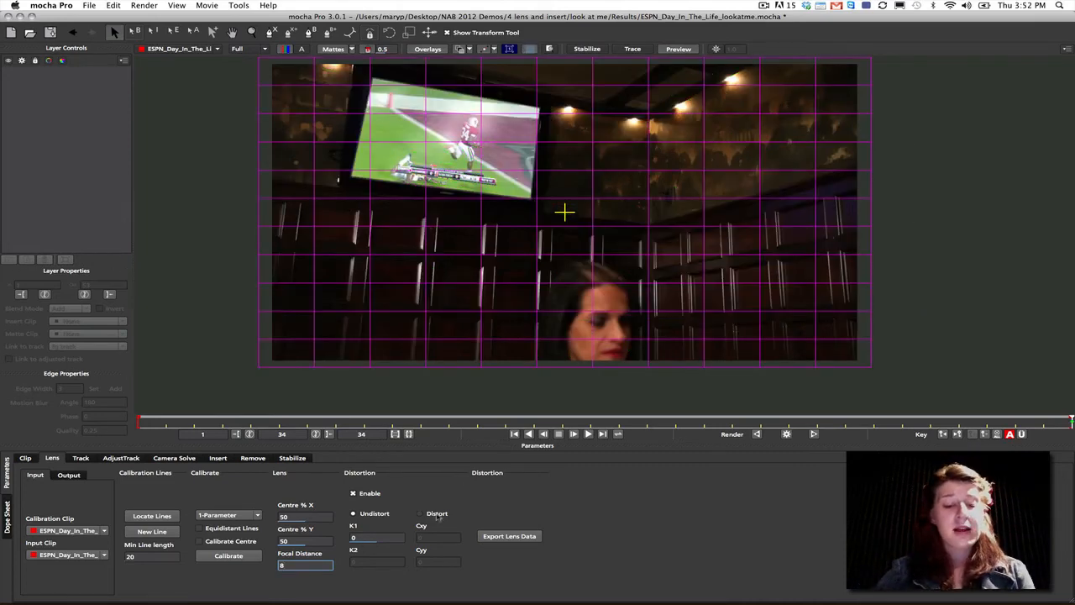
left_click(229, 558)
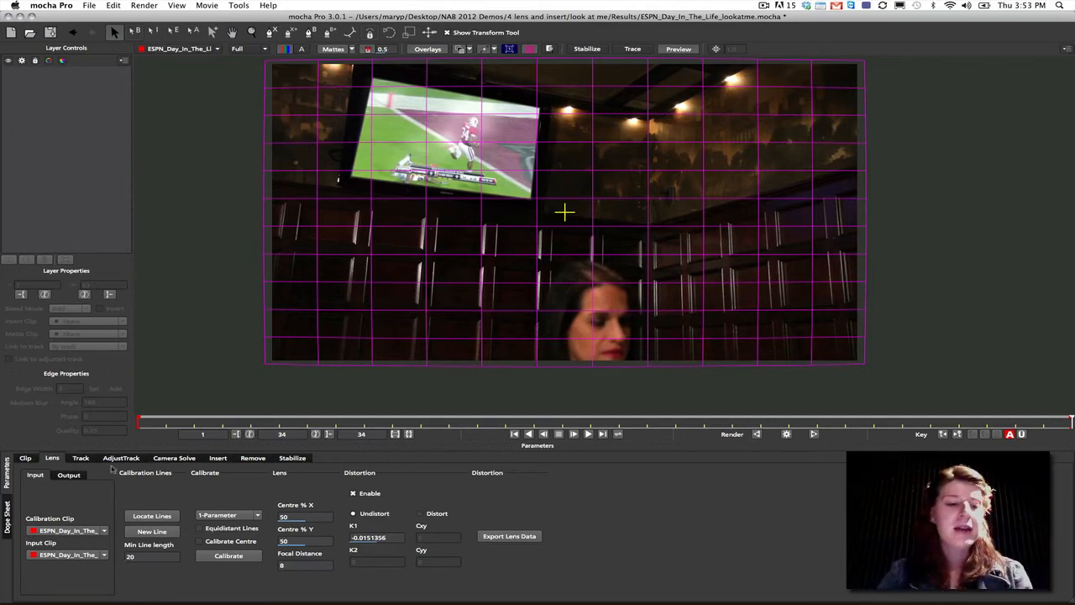
- Hide the distortion grid and draw a closed X-spline tracking shape over the left wall, skirting around the TV
left_click(83, 459)
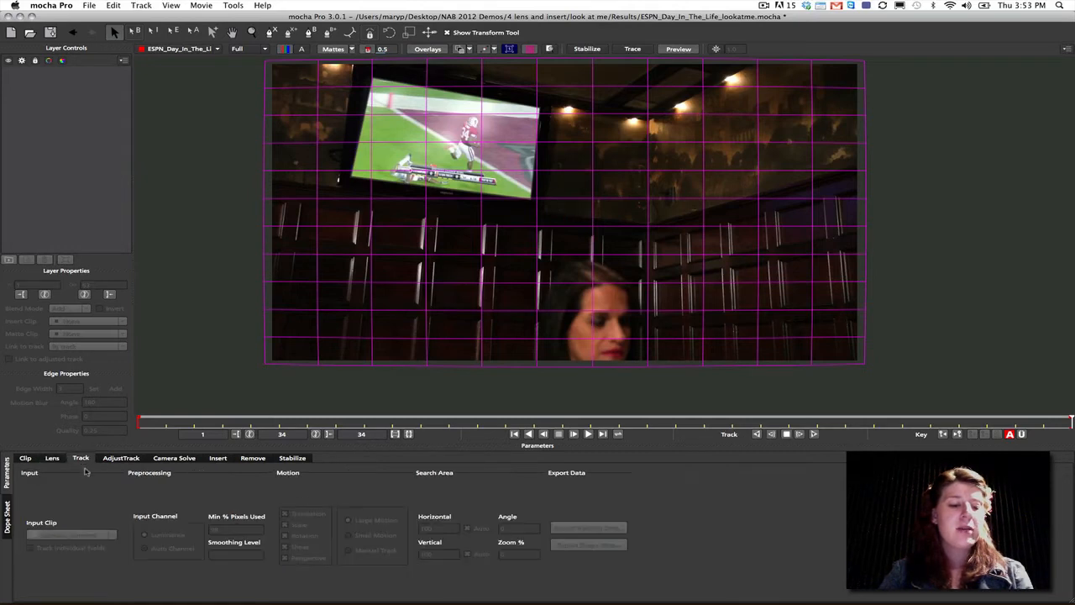
left_click(531, 49)
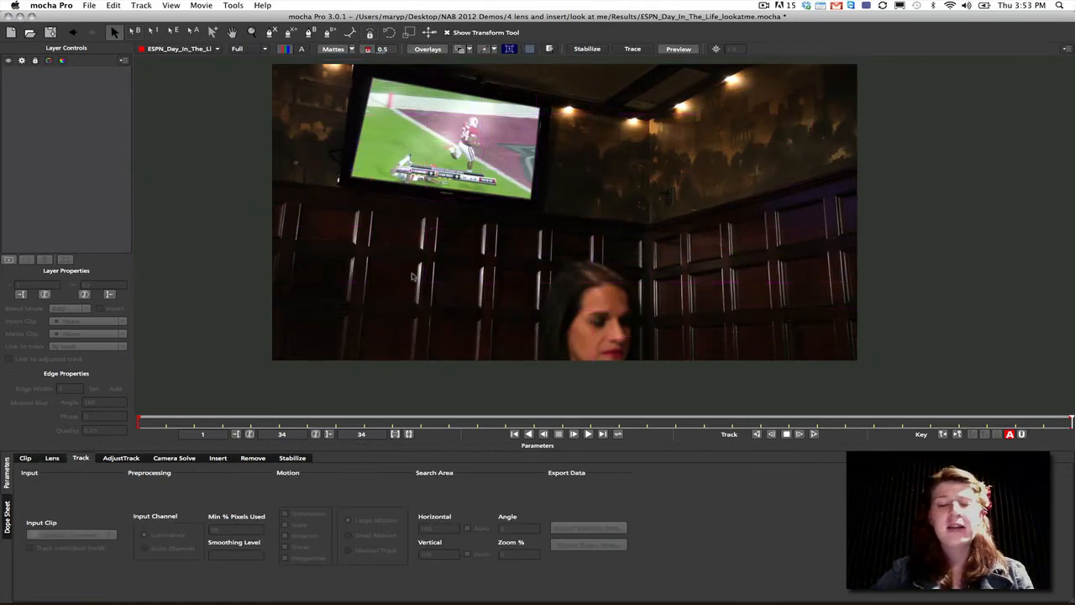
left_click(270, 32)
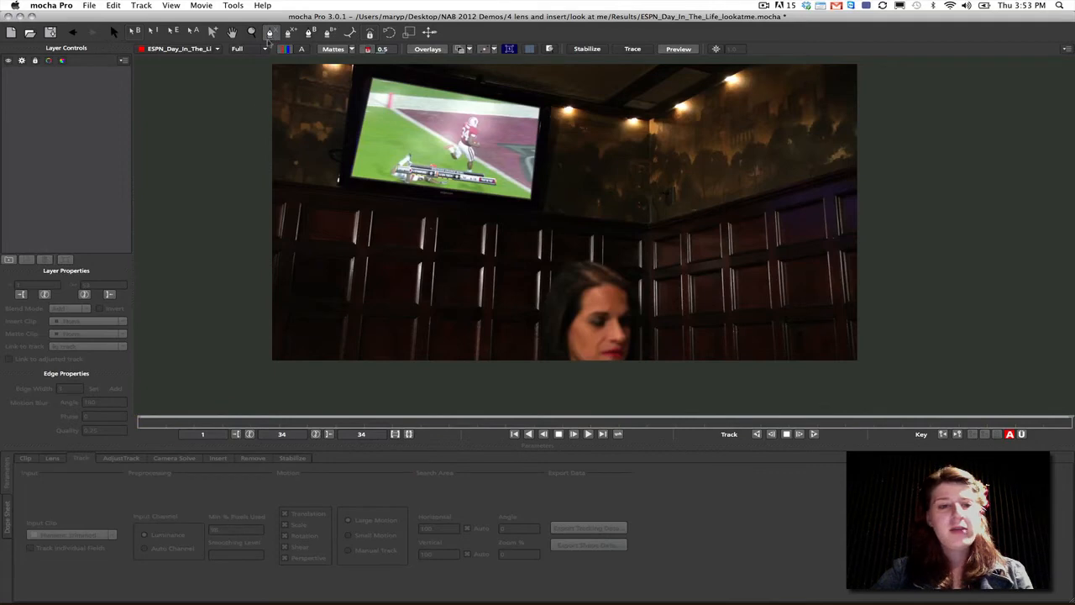
left_click(249, 87)
left_click(325, 103)
left_click(324, 190)
left_click(483, 225)
left_click(542, 208)
left_click(551, 139)
left_click(642, 151)
left_click(634, 220)
left_click(556, 253)
left_click(496, 316)
left_click(396, 324)
left_click(306, 309)
left_click(298, 205)
left_click(267, 155)
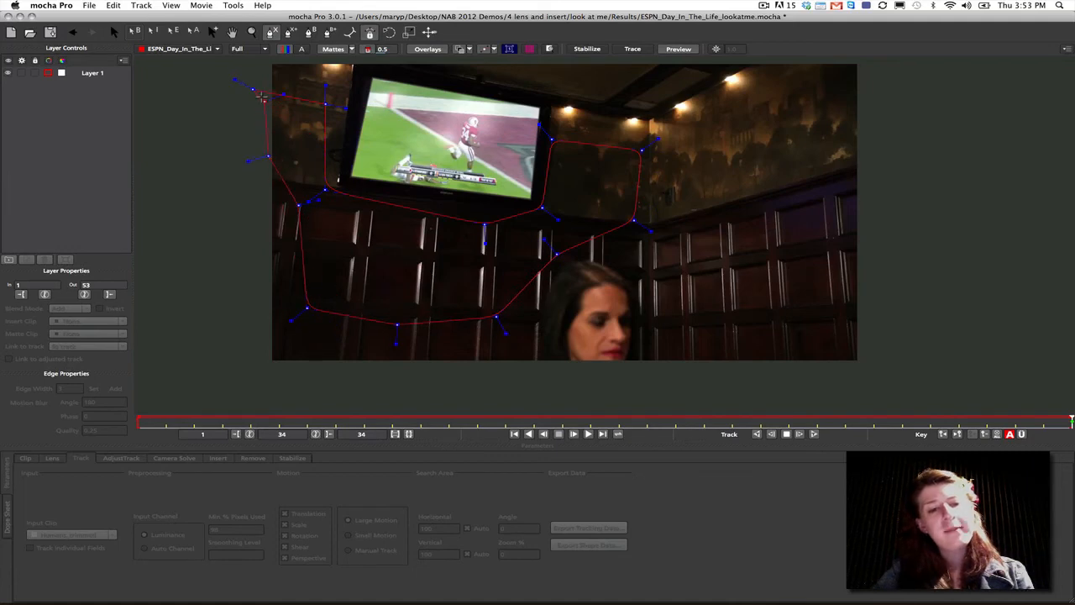
left_click(252, 87)
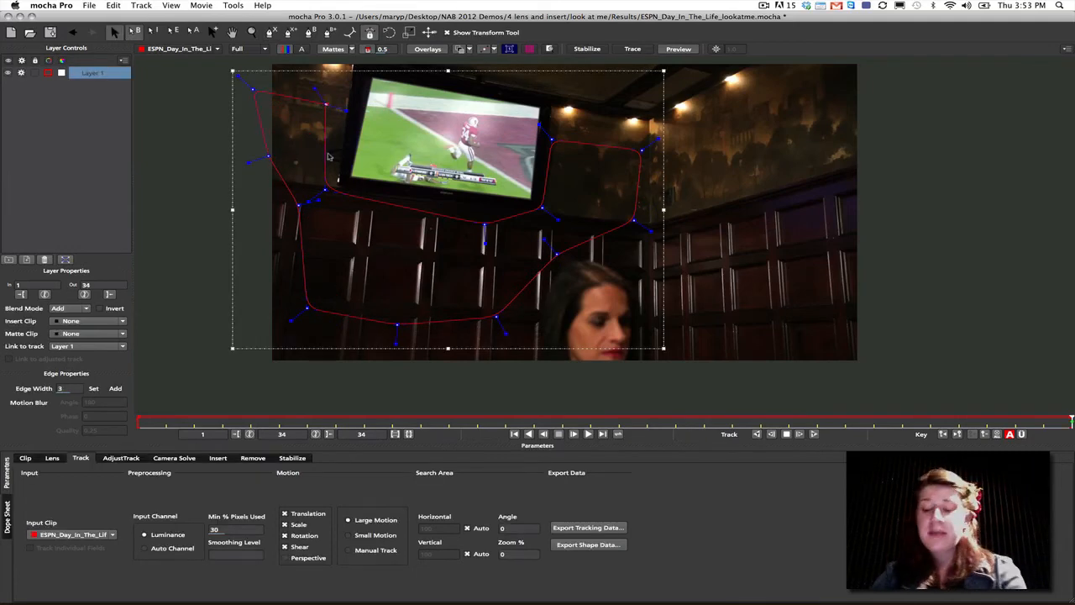
- Enable Perspective motion for Layer 1 and set Min % Pixels Used to 56
left_click(406, 157)
left_click(378, 206)
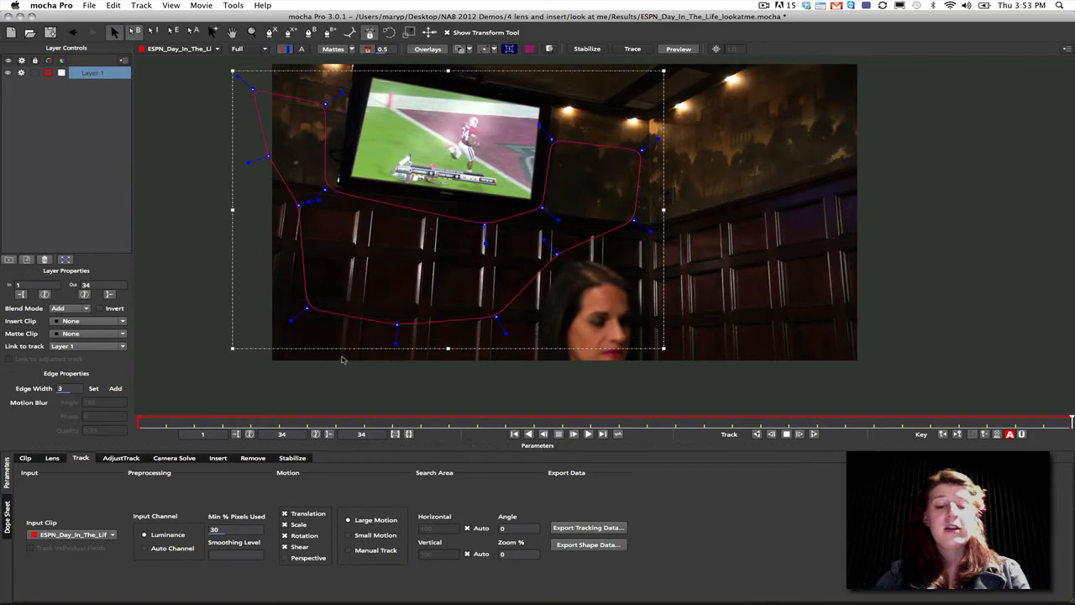
left_click(287, 557)
left_click(251, 528)
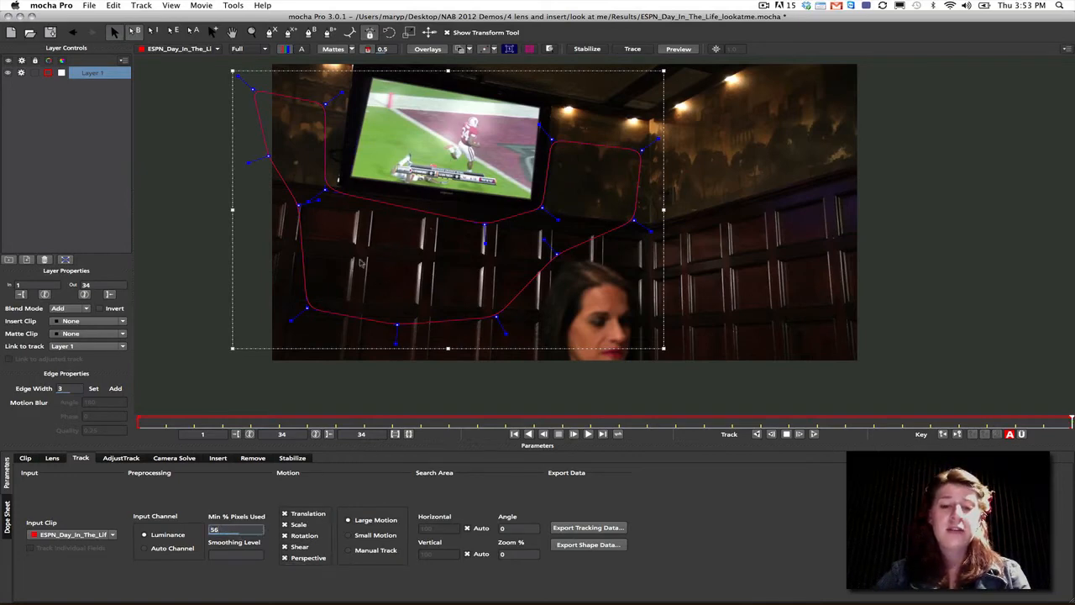
- Display the planar surface and align its four corners with the TV, extending it to the outer frame
left_click(512, 51)
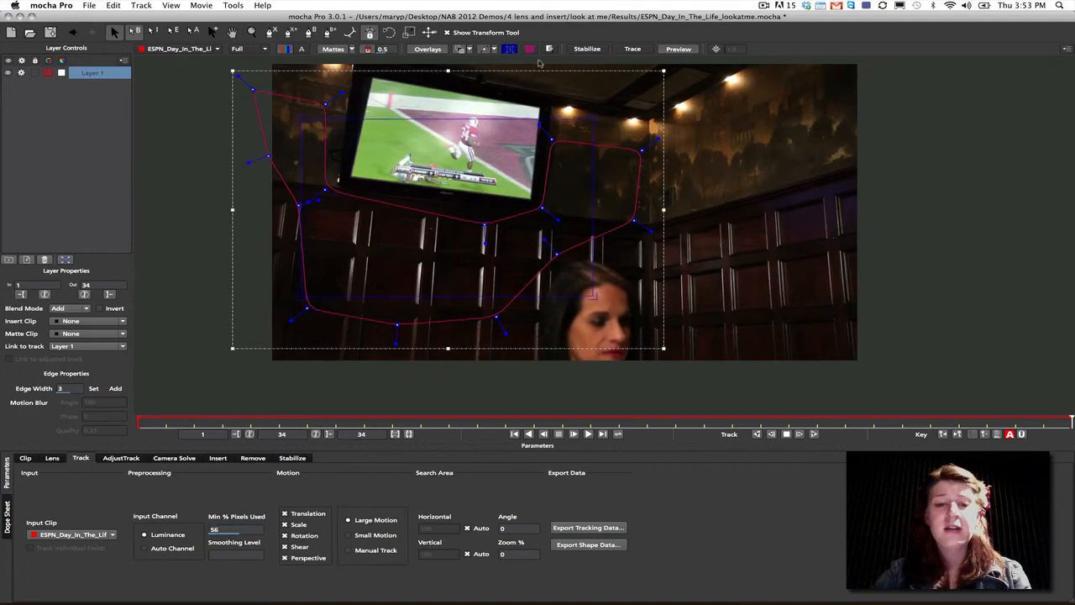
left_click_drag(593, 121, 539, 110)
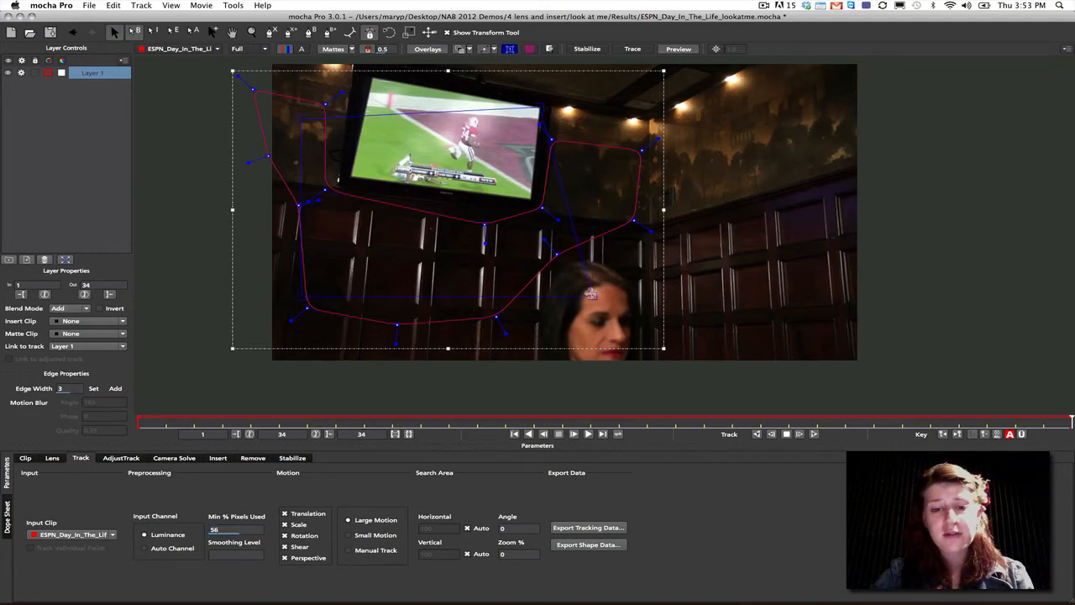
left_click_drag(591, 294, 531, 198)
left_click_drag(306, 117, 370, 77)
left_click_drag(298, 291, 347, 177)
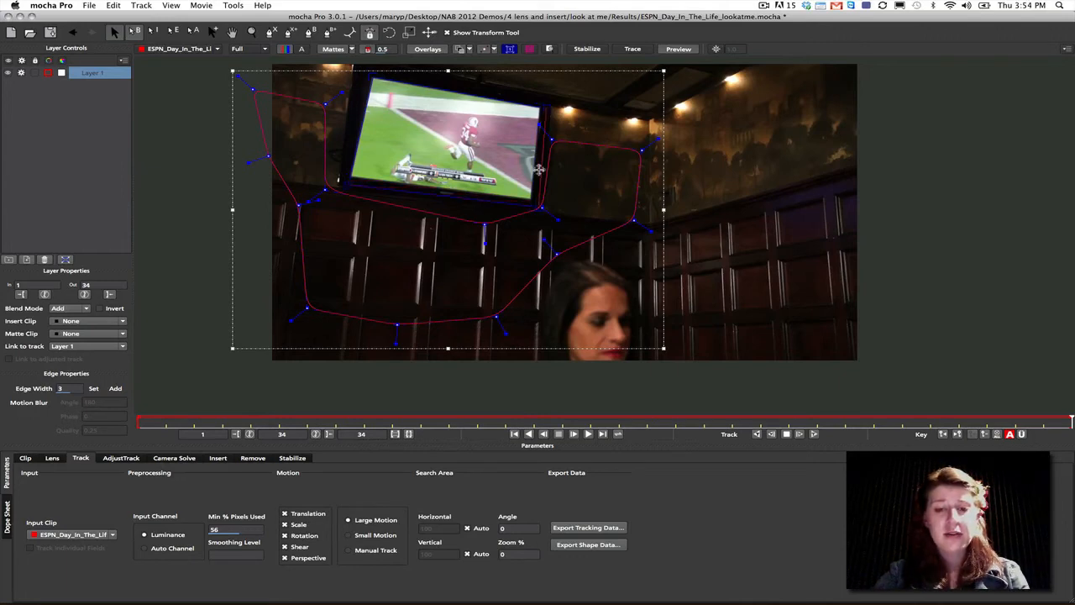
left_click(503, 110)
left_click(550, 150)
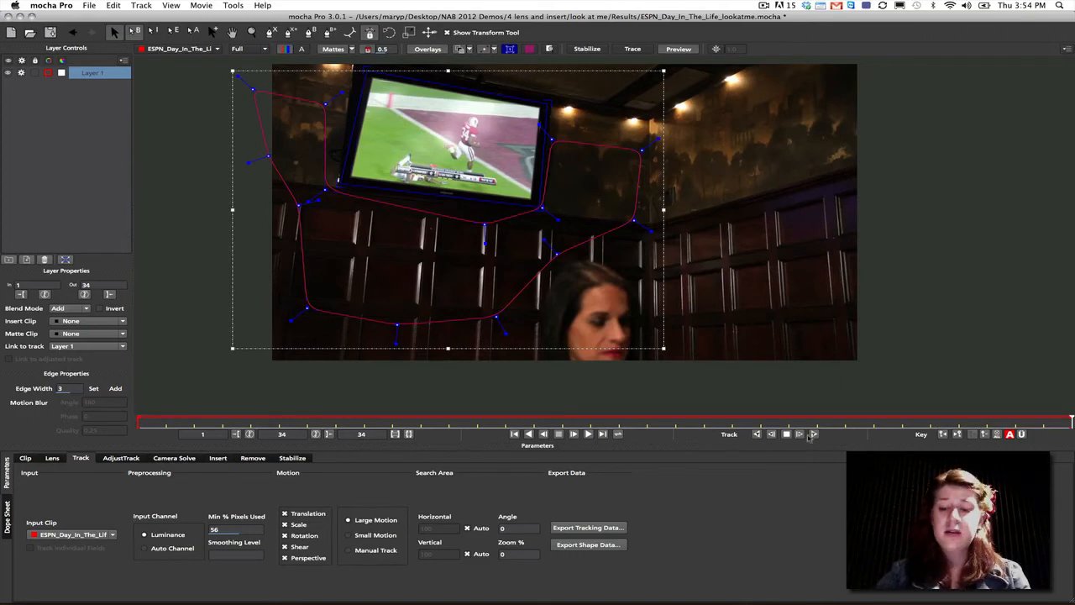
- Track Layer 1 backwards from frame 34
left_click(756, 434)
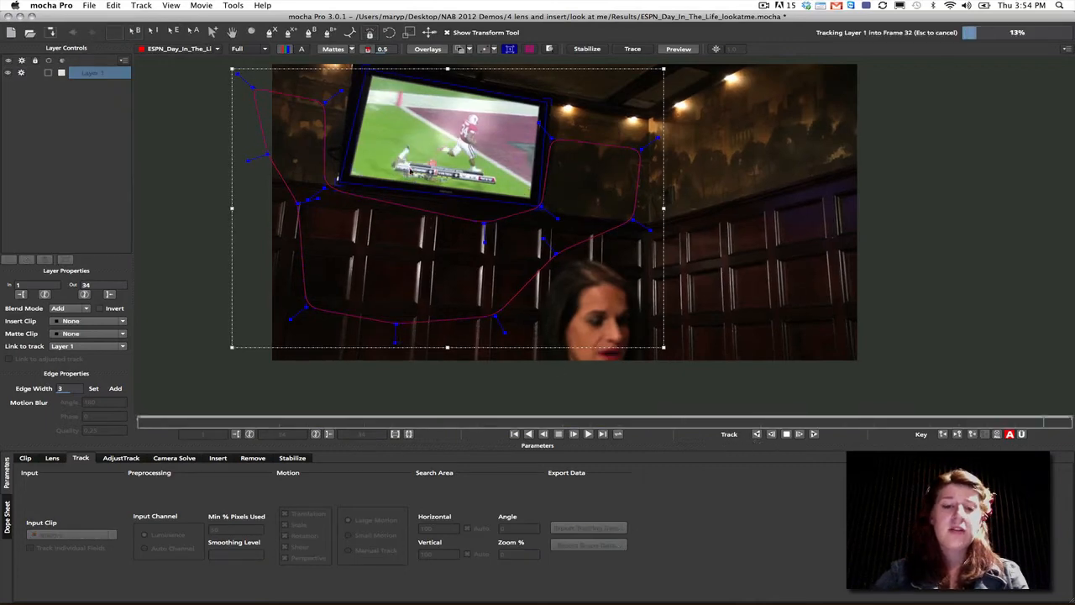
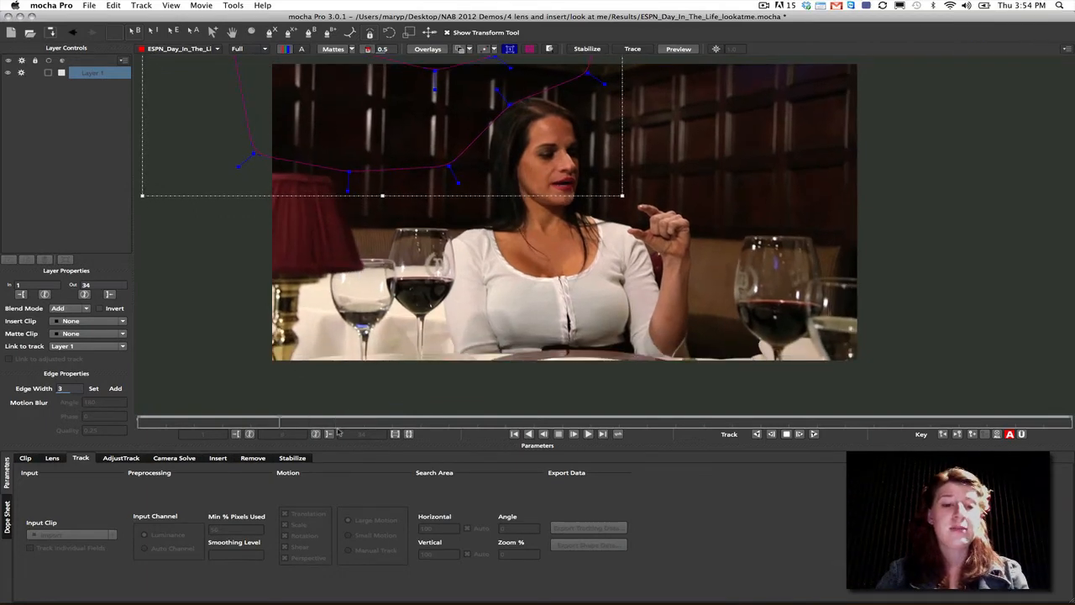
- At frame 34, import bg.png with the default clip options as the insert clip for Layer 1
left_click(787, 433)
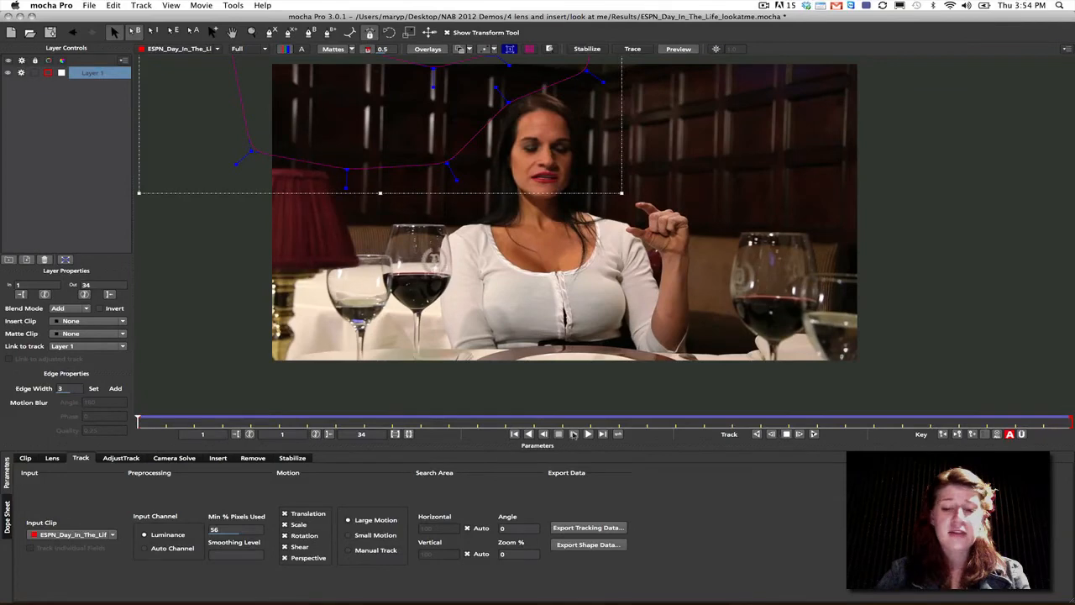
left_click_drag(142, 424, 1071, 418)
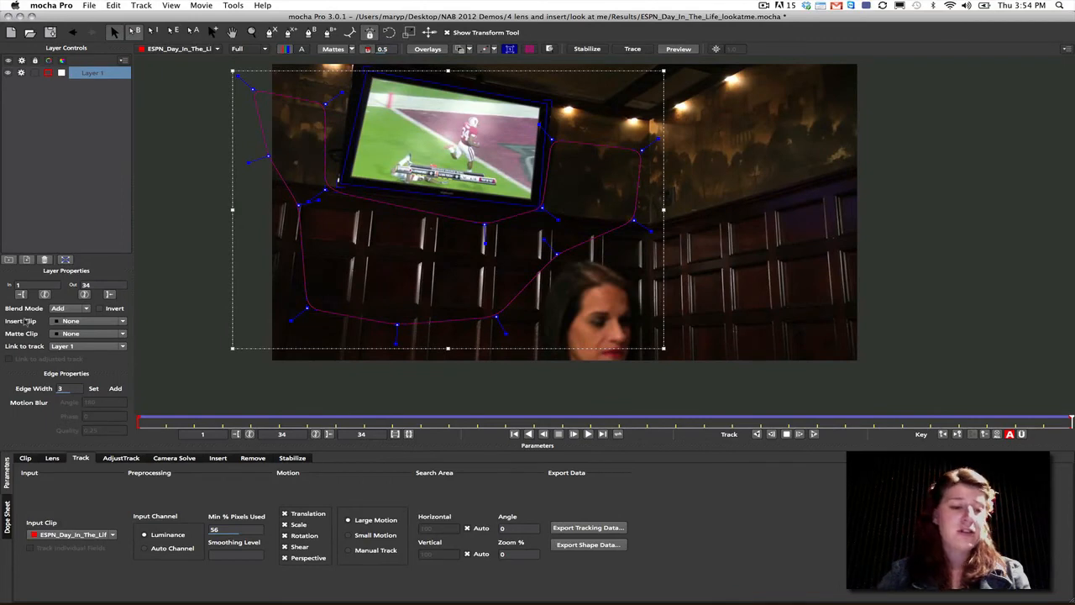
left_click(72, 321)
left_click(126, 333)
left_click(617, 217)
left_click(228, 244)
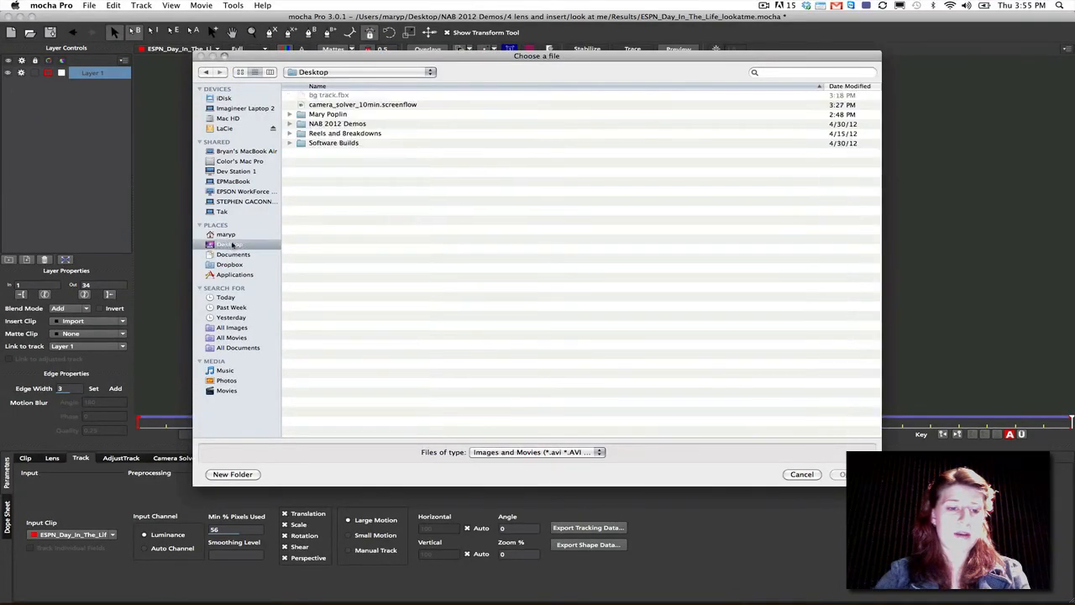
double_click(325, 115)
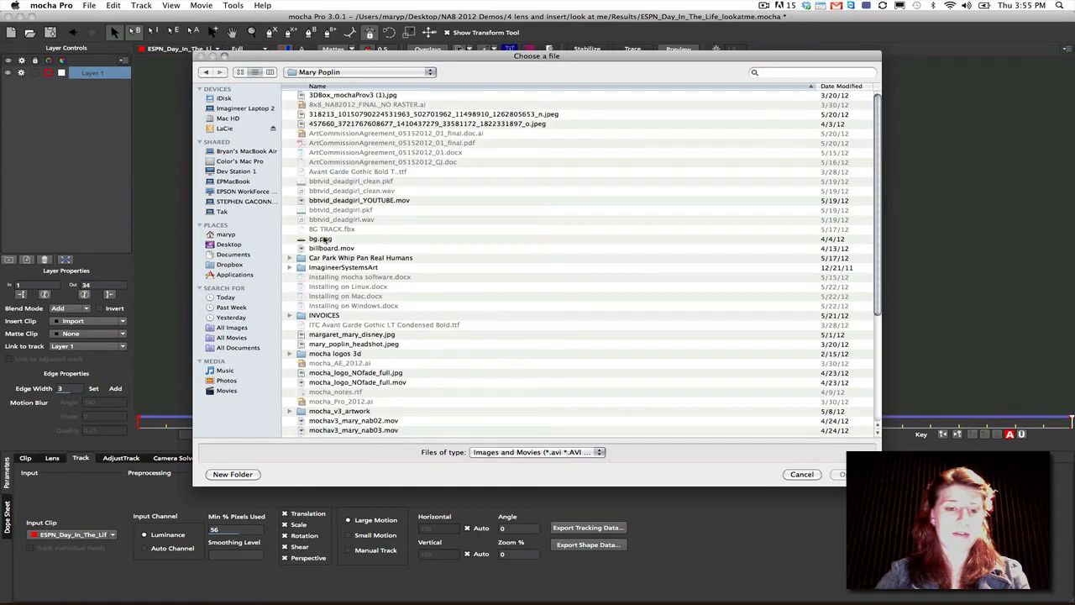
left_click(322, 239)
left_click(838, 474)
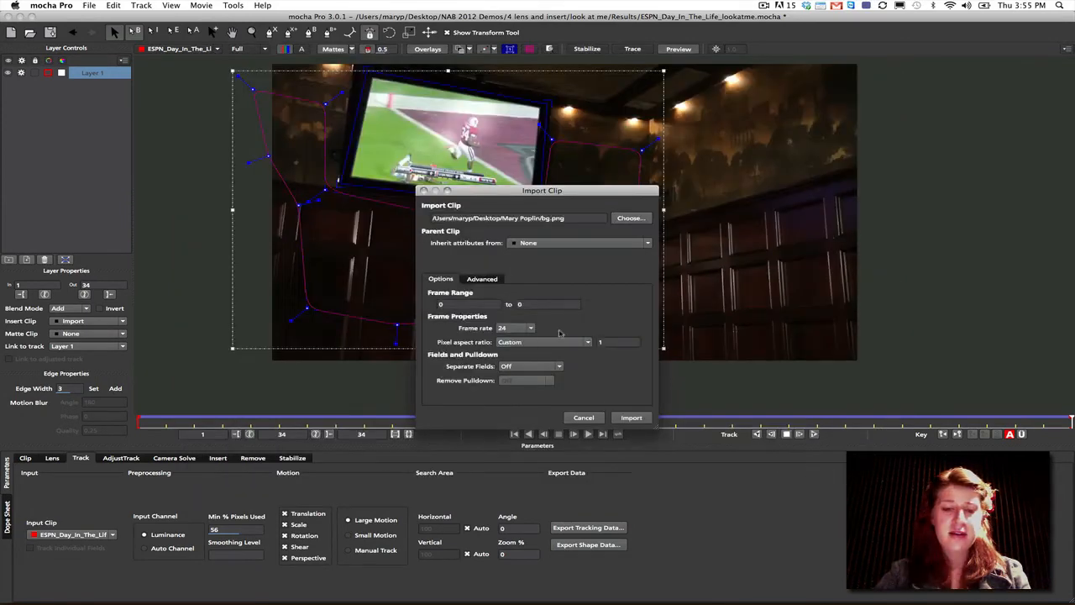
left_click(631, 417)
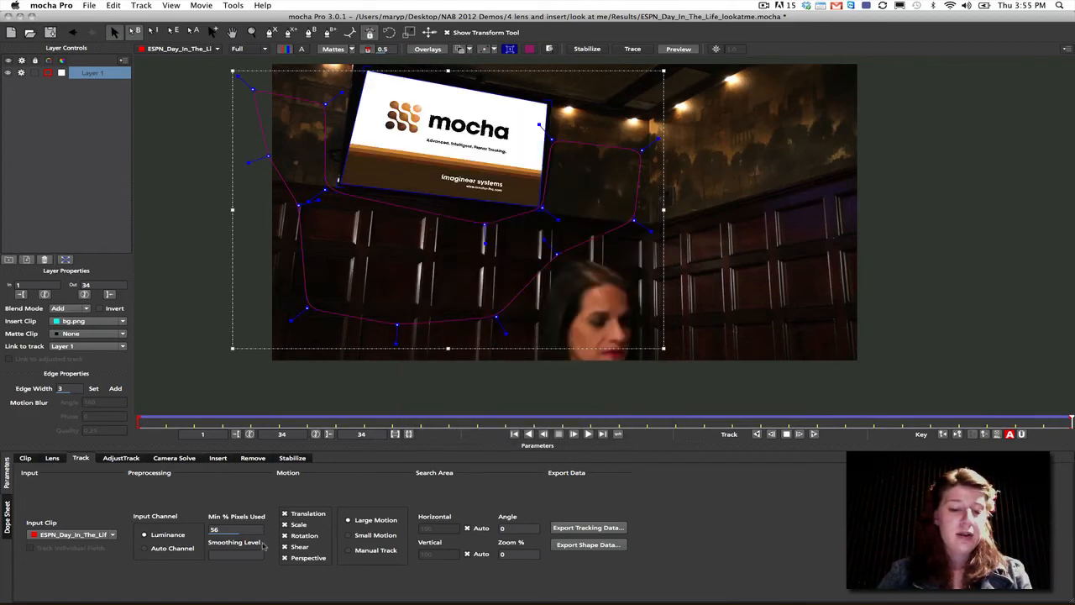
- Enable Motion Blur in the insert settings of Layer 1
left_click(217, 458)
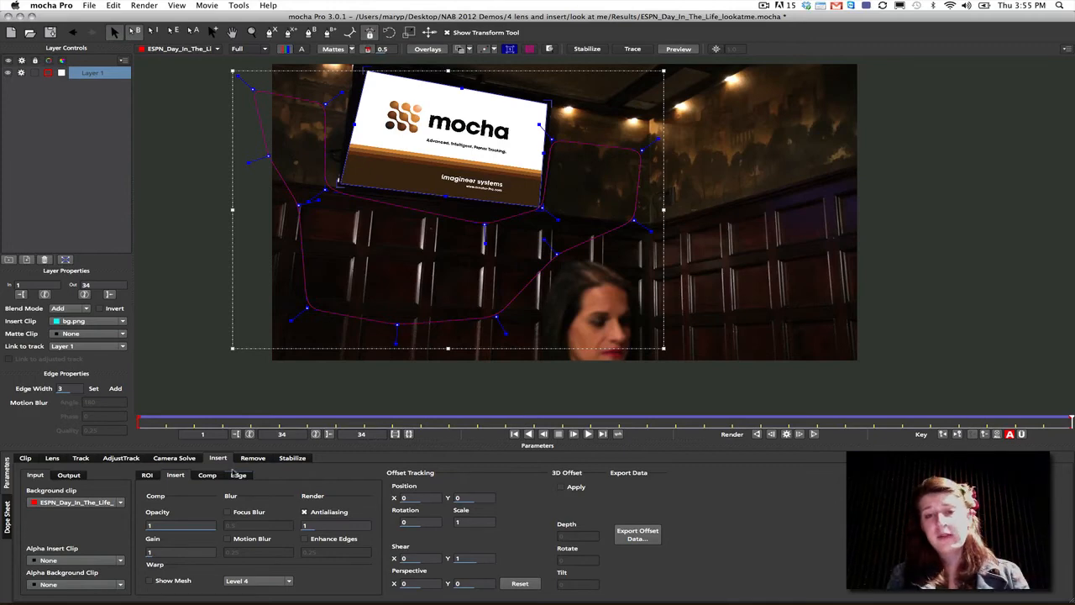
left_click(227, 538)
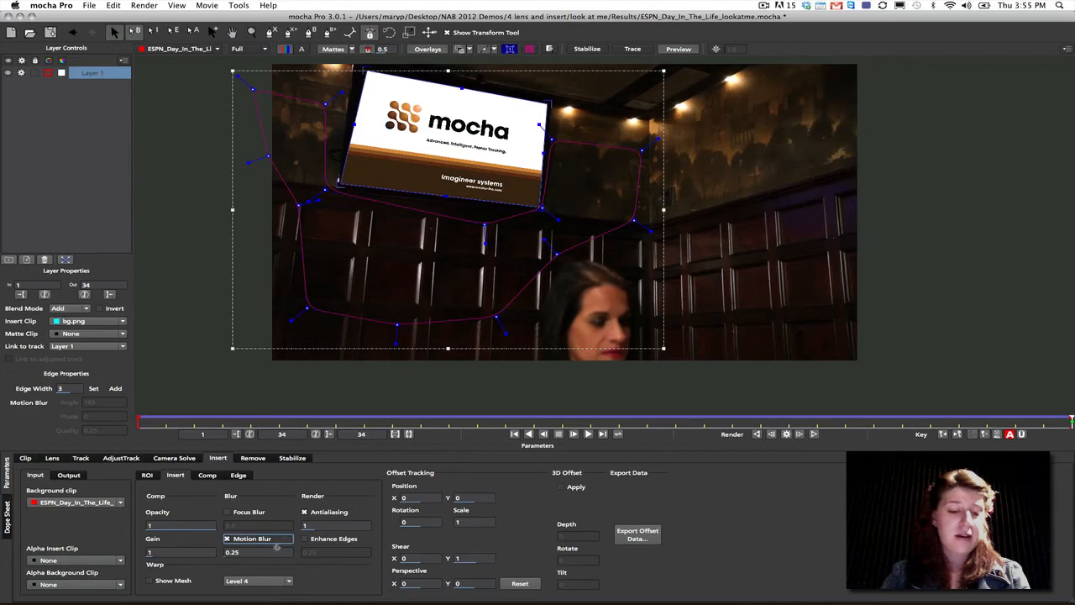
- Review the insert's ROI, Comp and Edge settings and briefly show its warp mesh over the TV screen
left_click(147, 475)
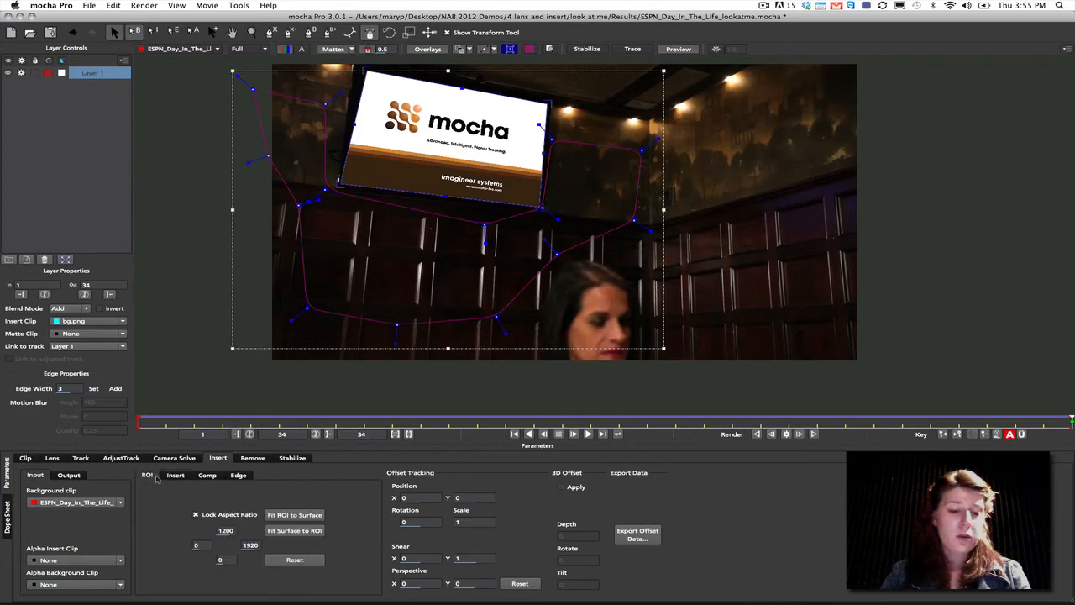
left_click(207, 476)
left_click(236, 476)
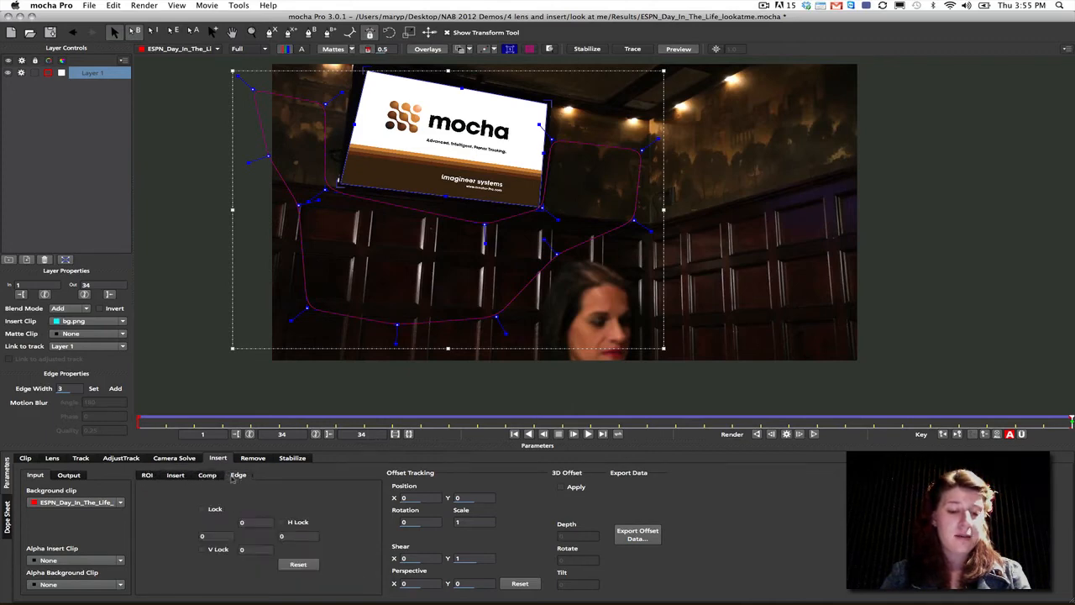
left_click(176, 475)
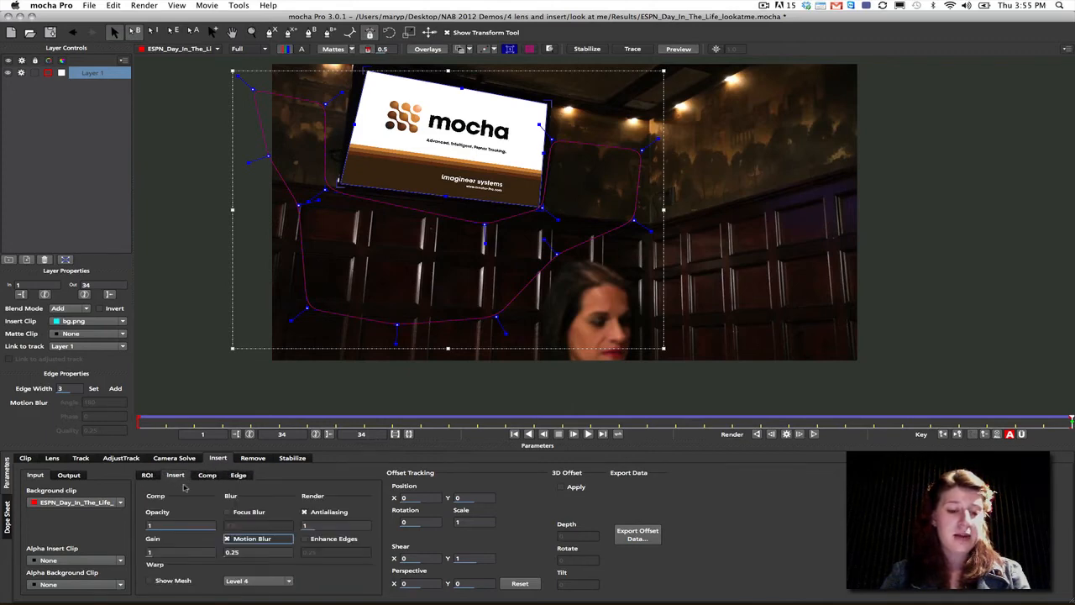
left_click(149, 580)
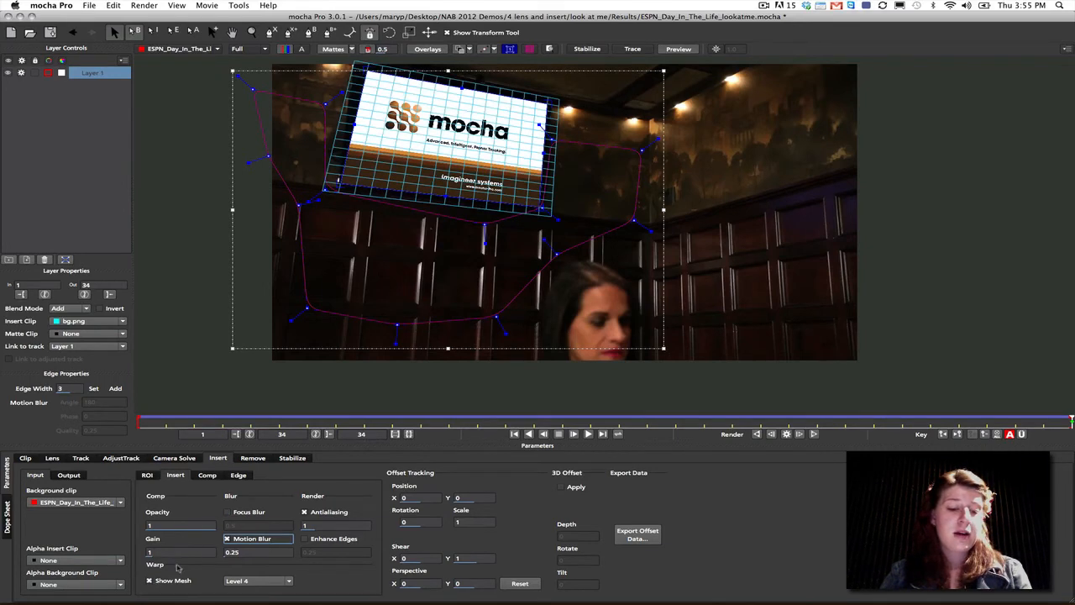
left_click(150, 581)
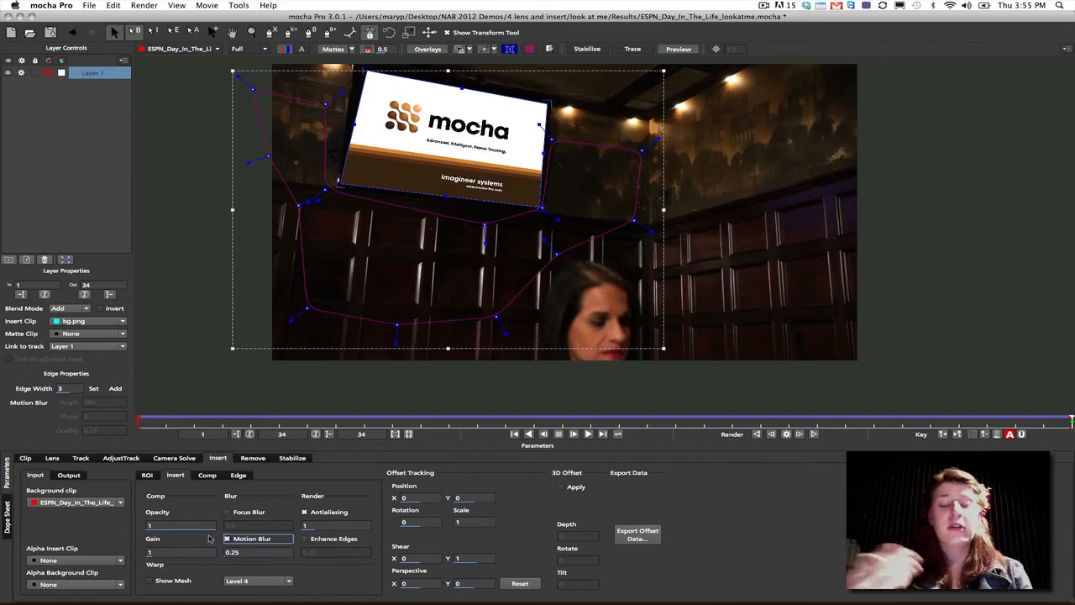
- Render the TV insert backwards from frame 34 with the overlays hidden and scrub through the composite
left_click(430, 49)
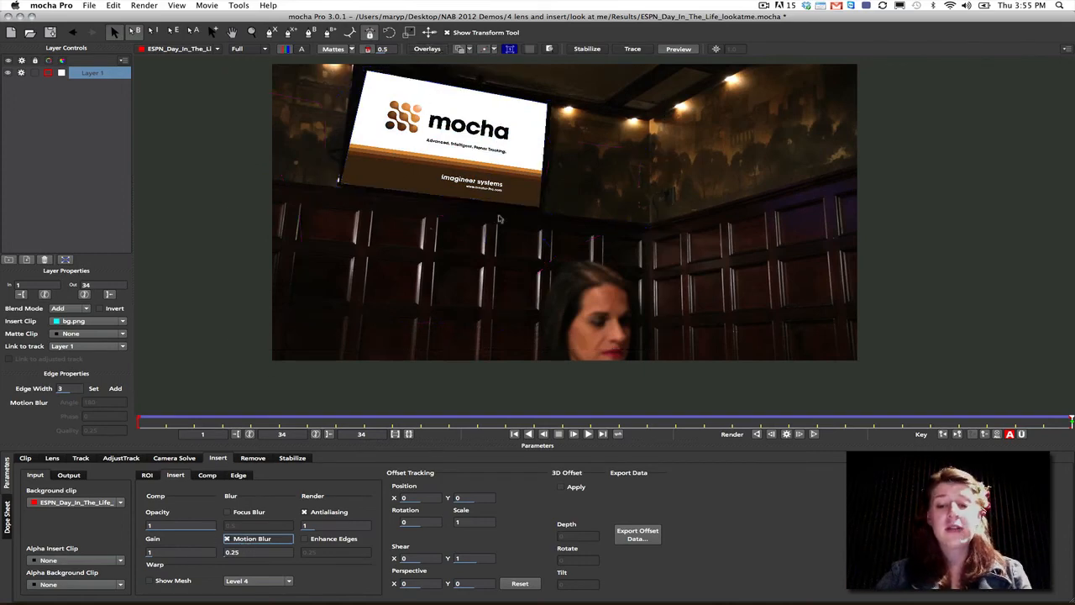
left_click(757, 434)
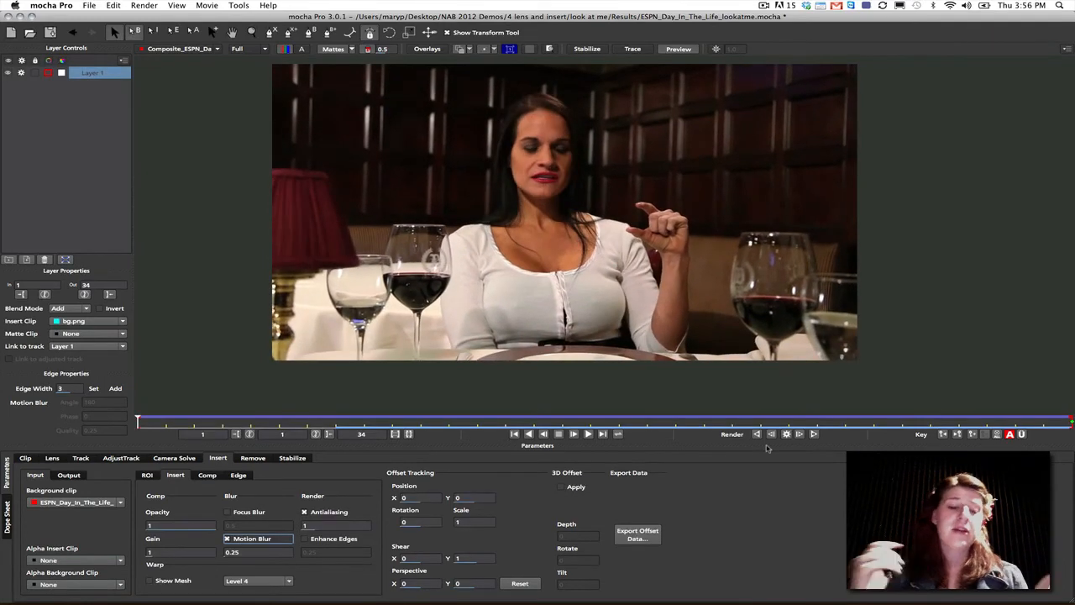
left_click_drag(160, 421, 1070, 419)
- Open the project L256_Wanderlust_RM121_02_short.mocha from the Results folder of wanderlust remove inside NAB 2012 Demos
left_click(91, 7)
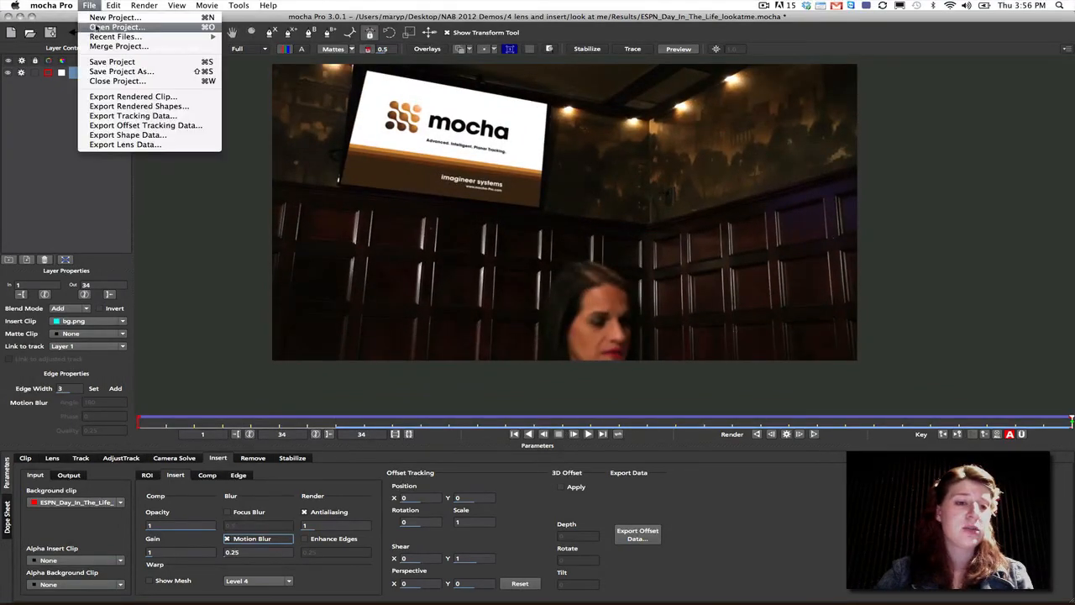
left_click(109, 32)
left_click(229, 244)
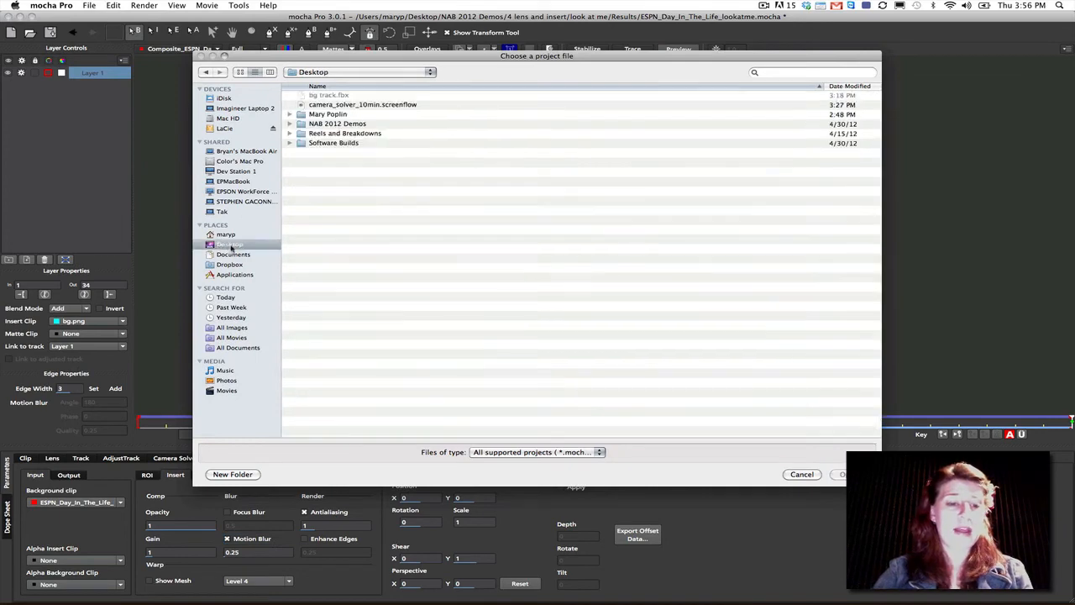
double_click(323, 124)
double_click(324, 142)
double_click(330, 115)
scroll(863, 146, "down", 15)
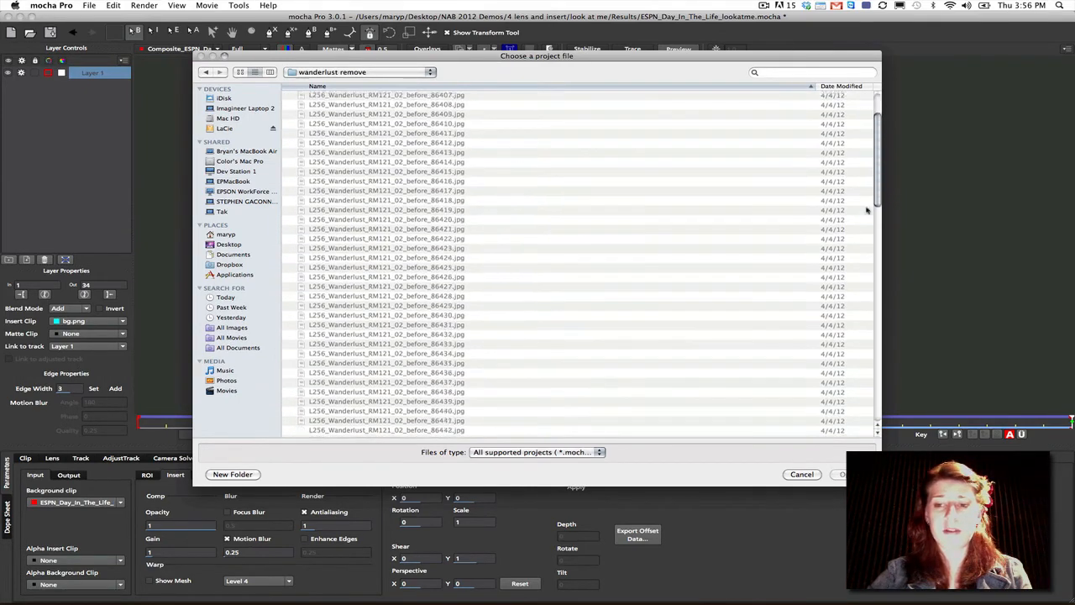
double_click(327, 432)
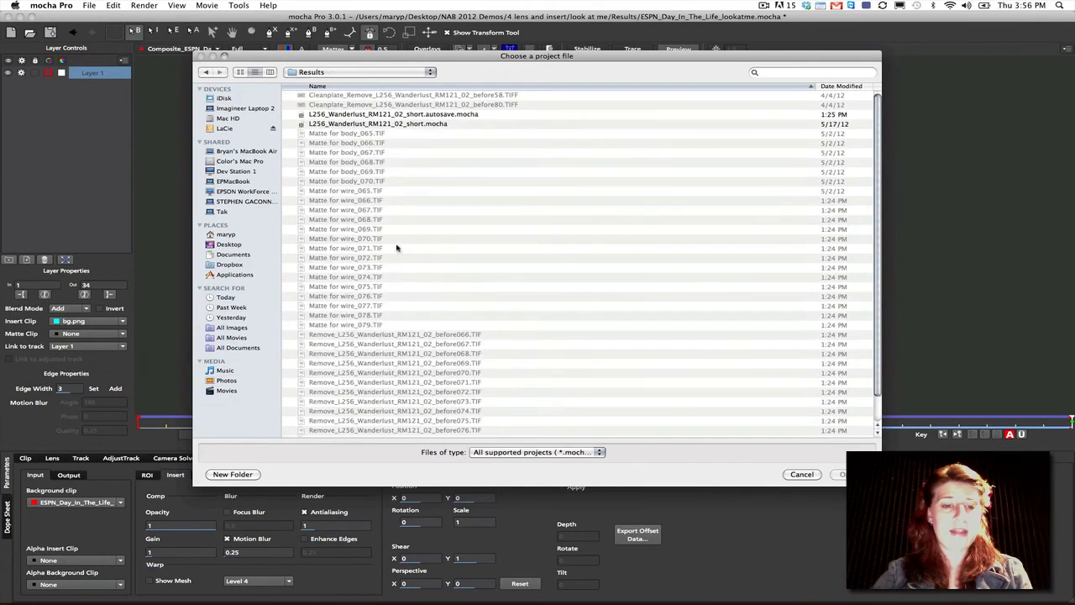
left_click(346, 124)
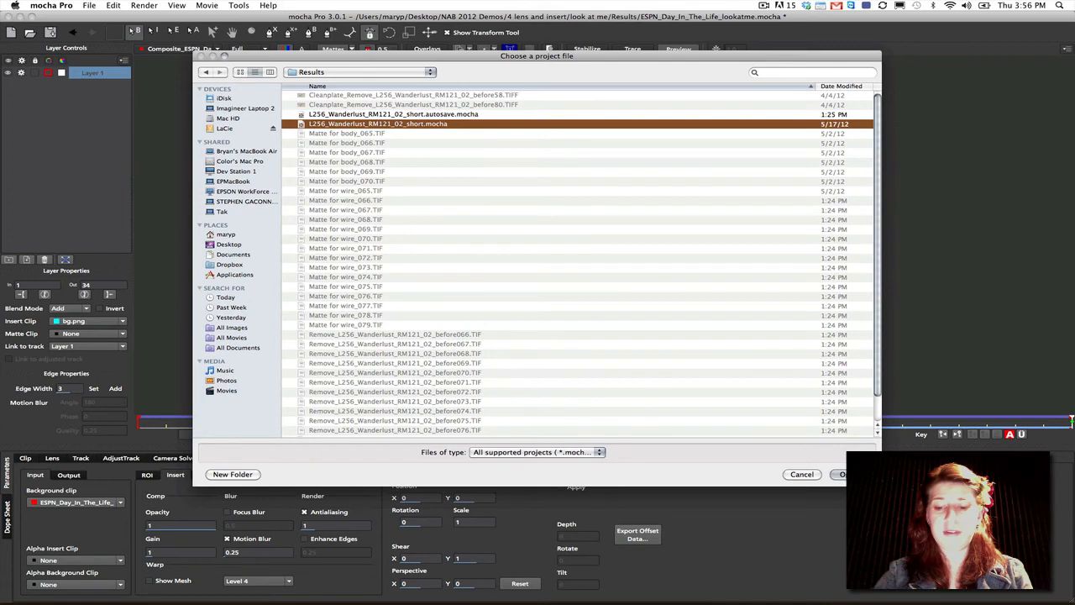
left_click(848, 474)
left_click(565, 74)
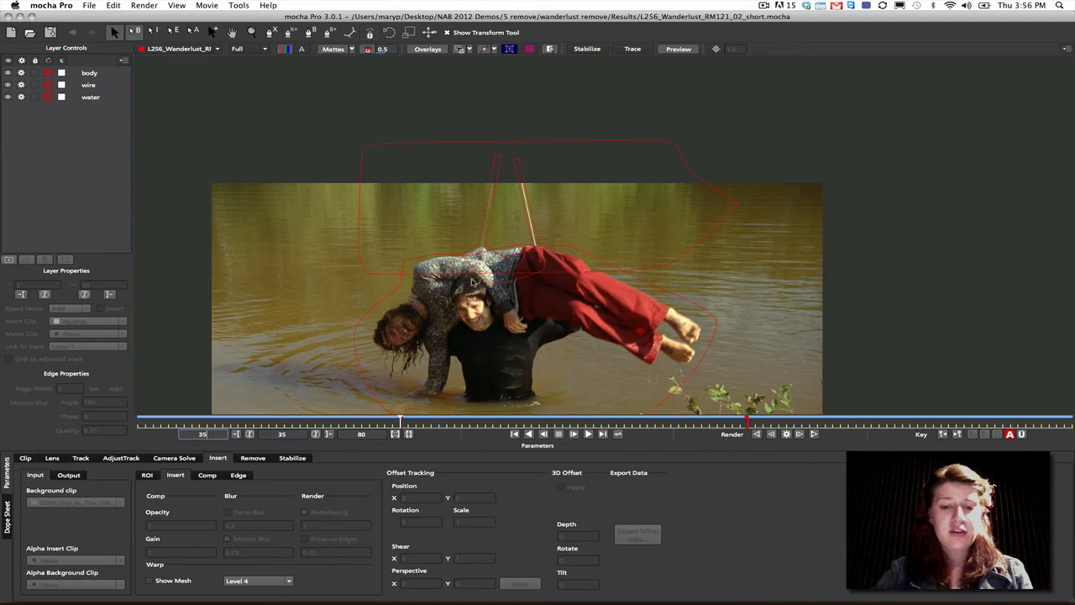
- Try pulling the body shape's points beside the woman's feet outward toward the edge of the image at frame 35
left_click_drag(456, 232, 472, 121)
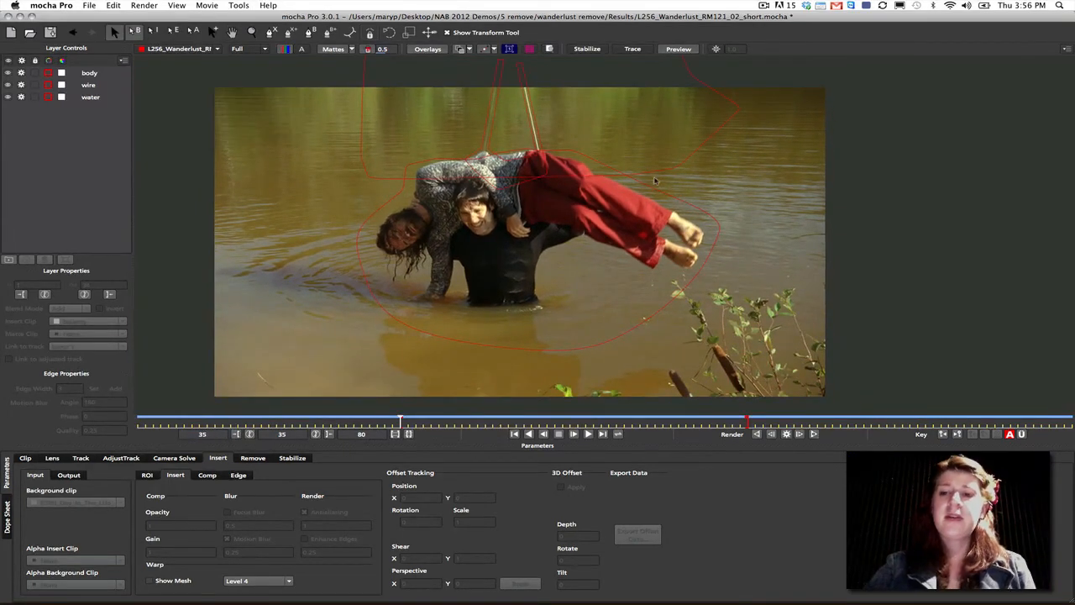
left_click(374, 222)
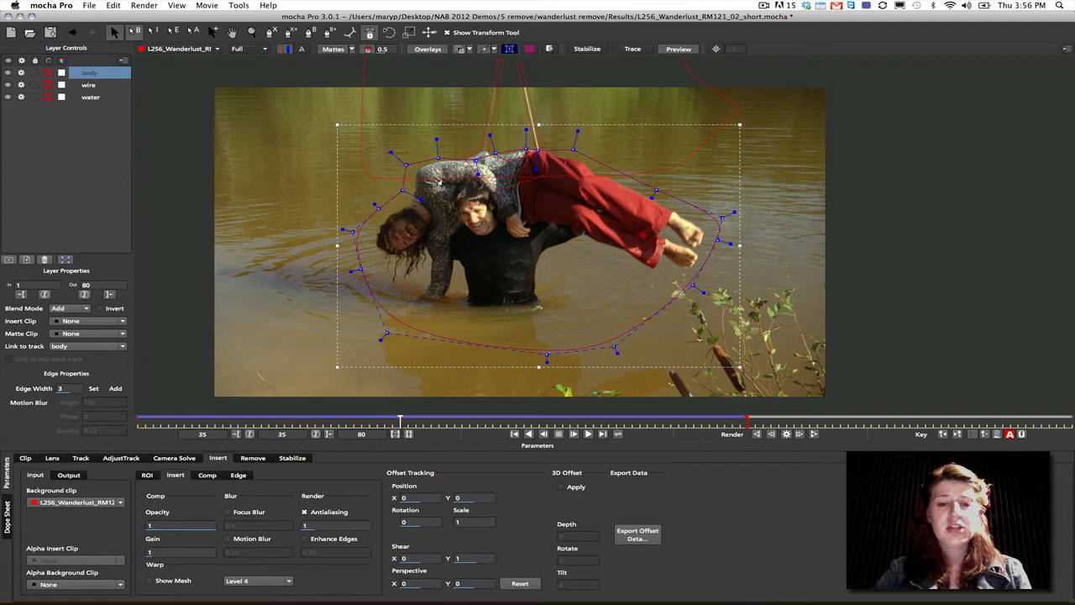
left_click_drag(720, 238, 765, 244)
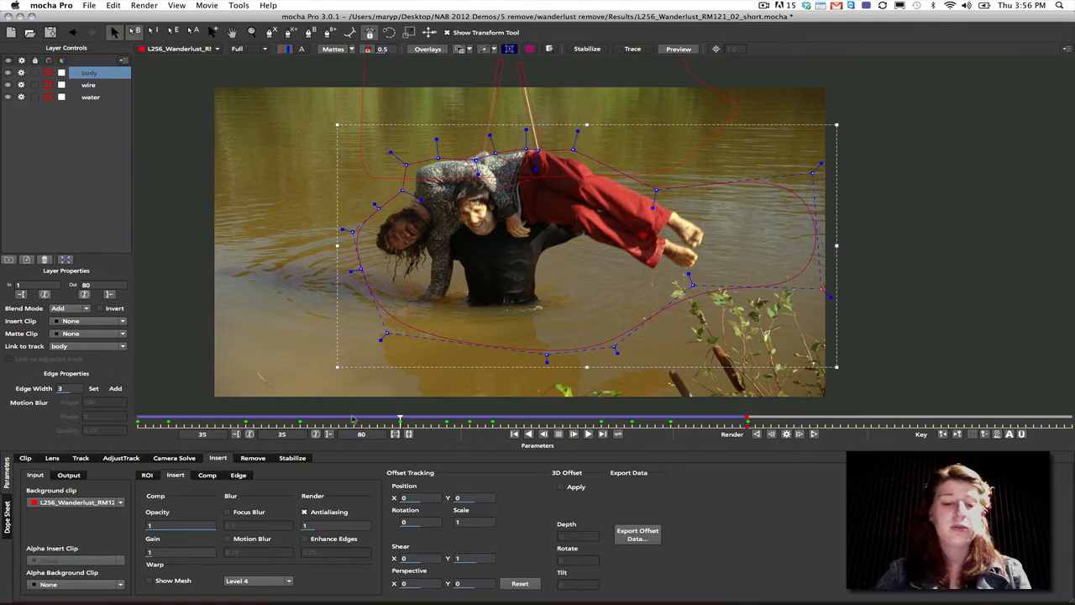
key("space")
- With Überkey on, try pulling the body shape's points near the feet outward at frame 63 and restore the fitted outline
left_click(395, 435)
left_click_drag(367, 423, 800, 410)
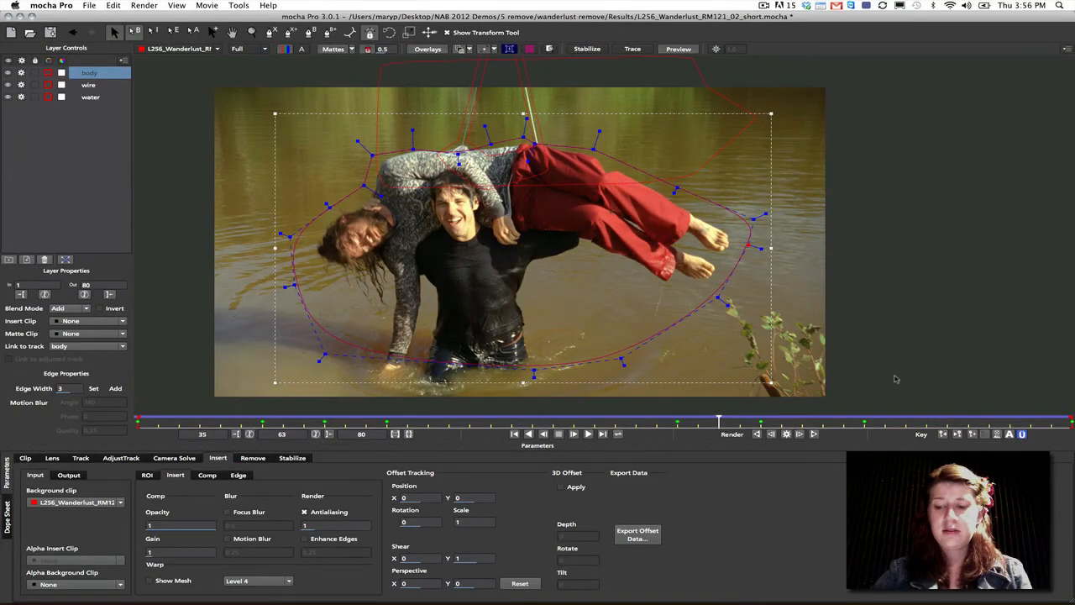
left_click_drag(749, 241, 861, 173)
key("space")
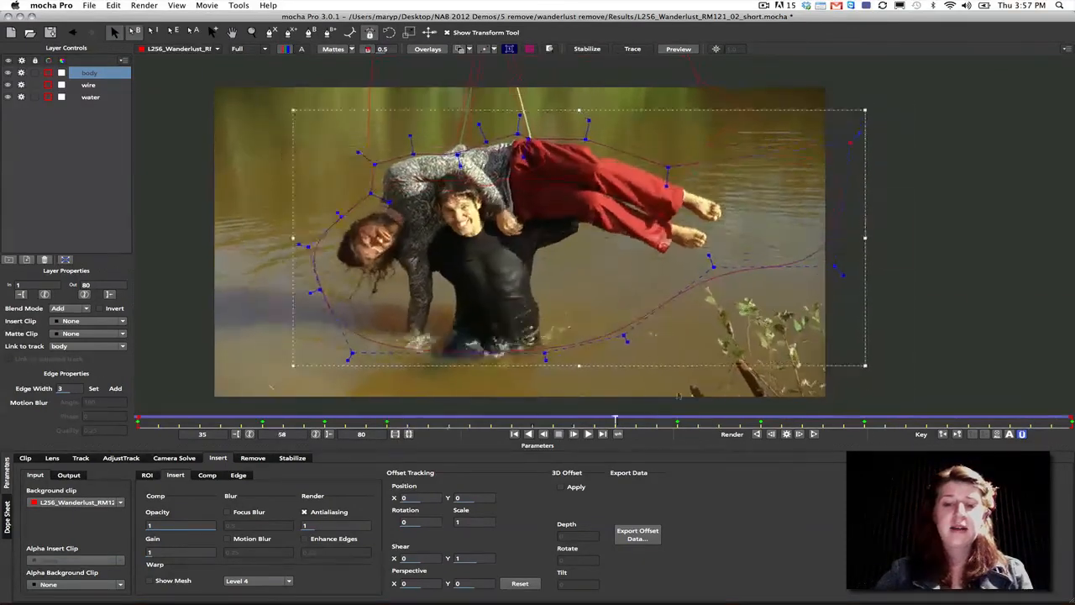
left_click_drag(829, 286, 760, 260)
left_click_drag(849, 159, 747, 191)
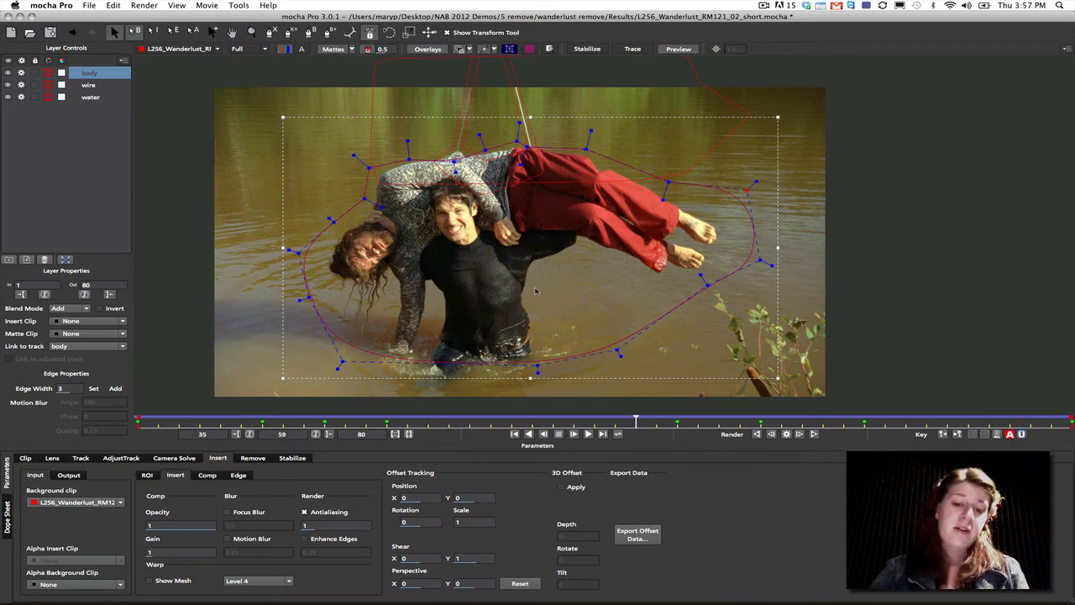
- Select the wire layer and examine its shapes around the two wires and the woman's back up close
left_click(467, 89)
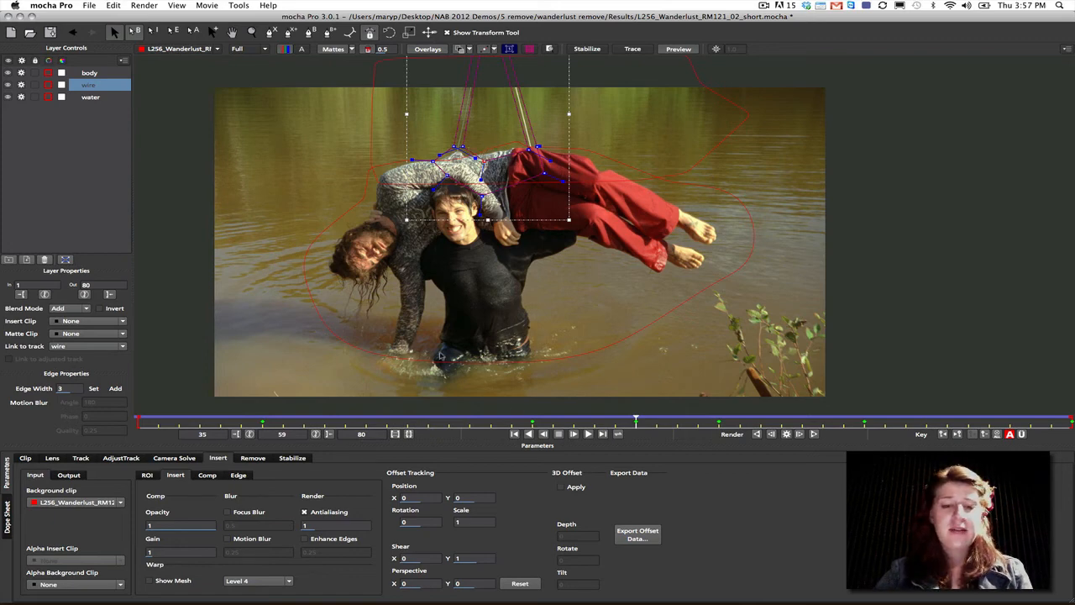
left_click(252, 32)
left_click_drag(488, 171, 486, 210)
key("x")
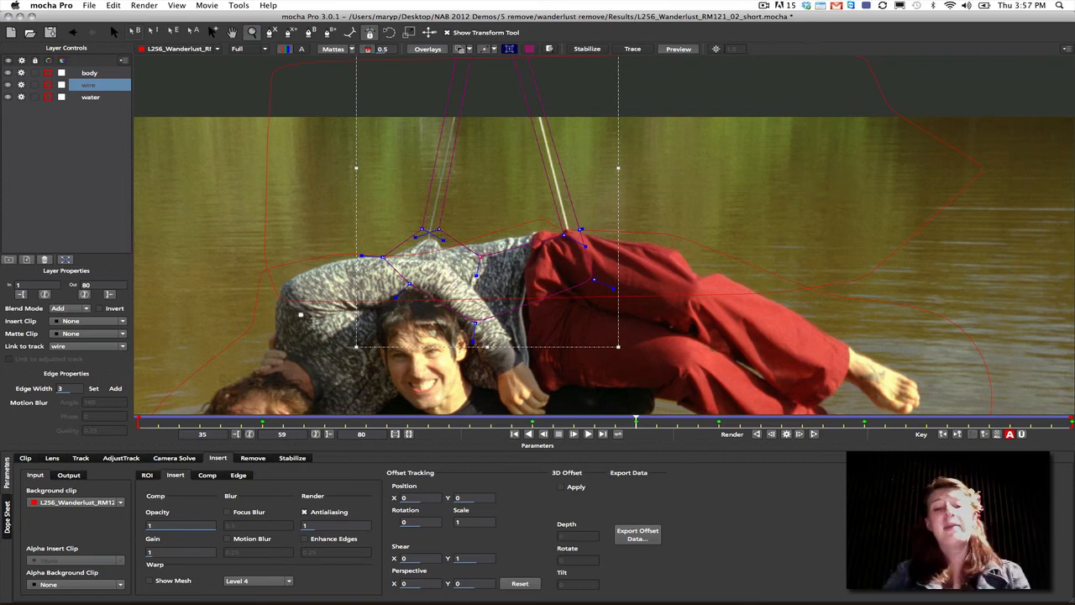
- Select the water layer and display its planar grid to check the track on the water surface around frame 60
left_click(90, 99)
left_click(529, 49)
scroll(512, 199, "down", 4)
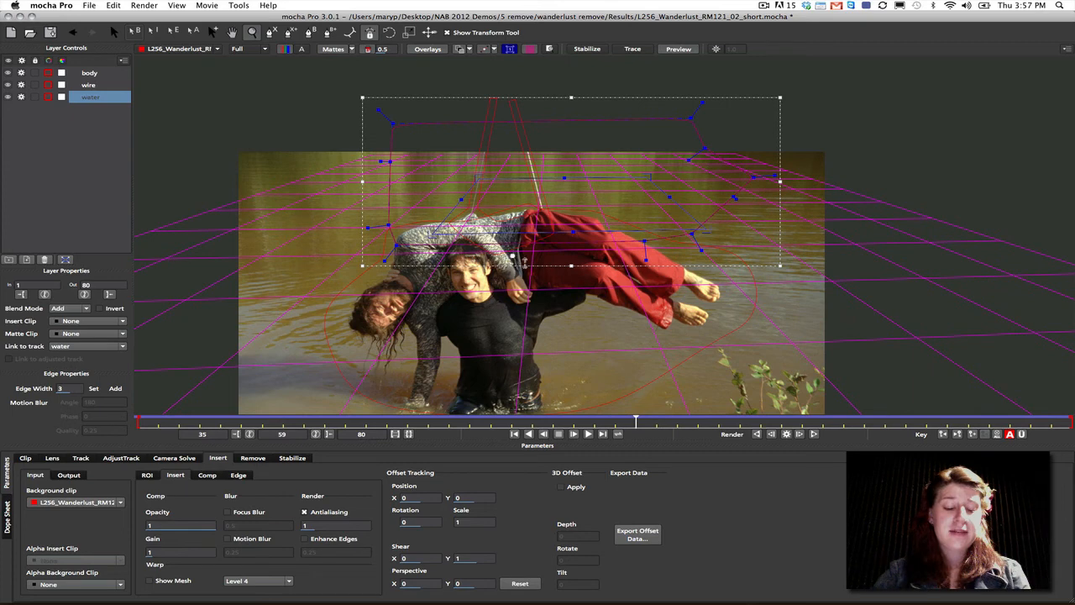
key("x")
left_click_drag(529, 254, 522, 204)
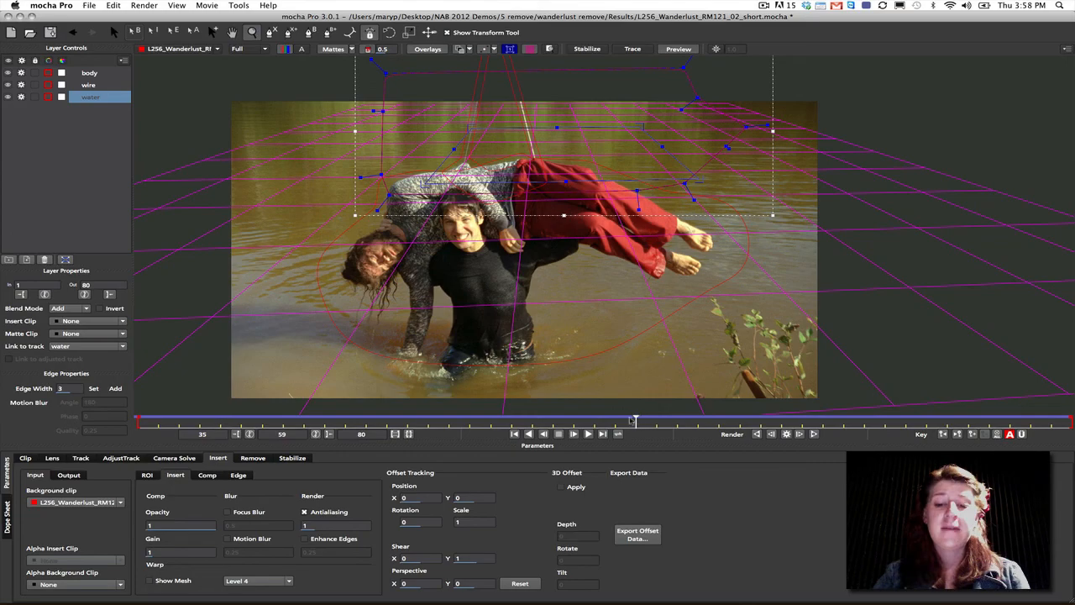
left_click_drag(635, 419, 626, 339)
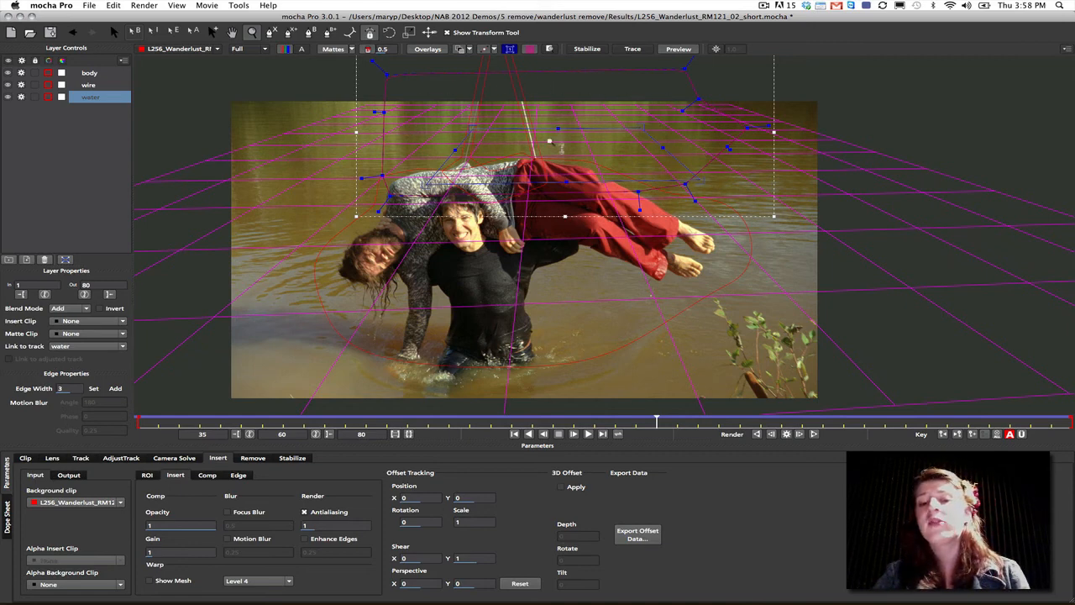
- Compare the body layer's planar grid, hide the grid and select the wire layer
left_click(90, 74)
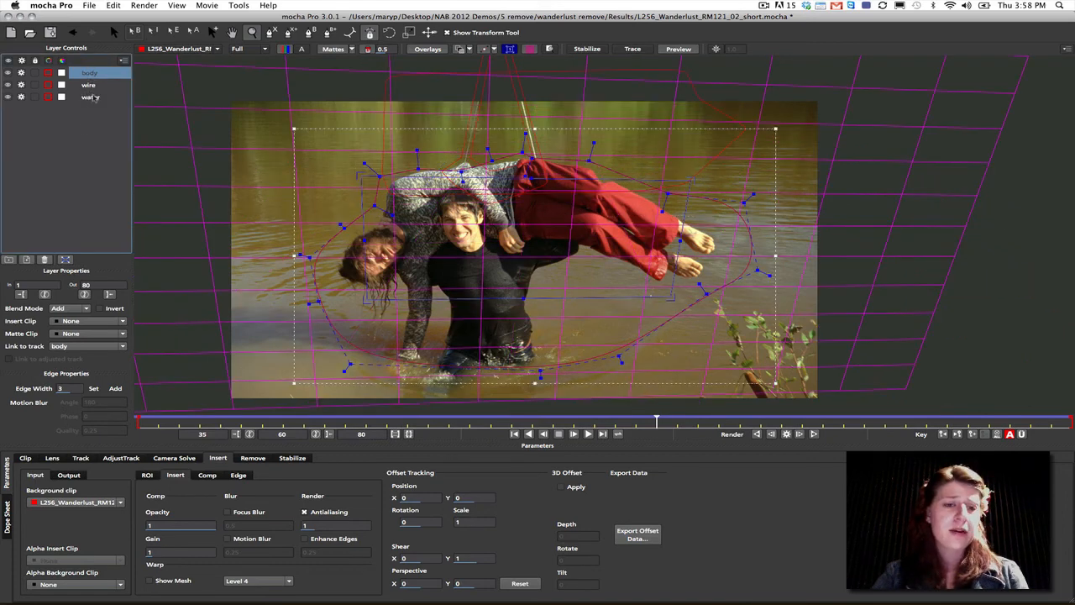
left_click(527, 49)
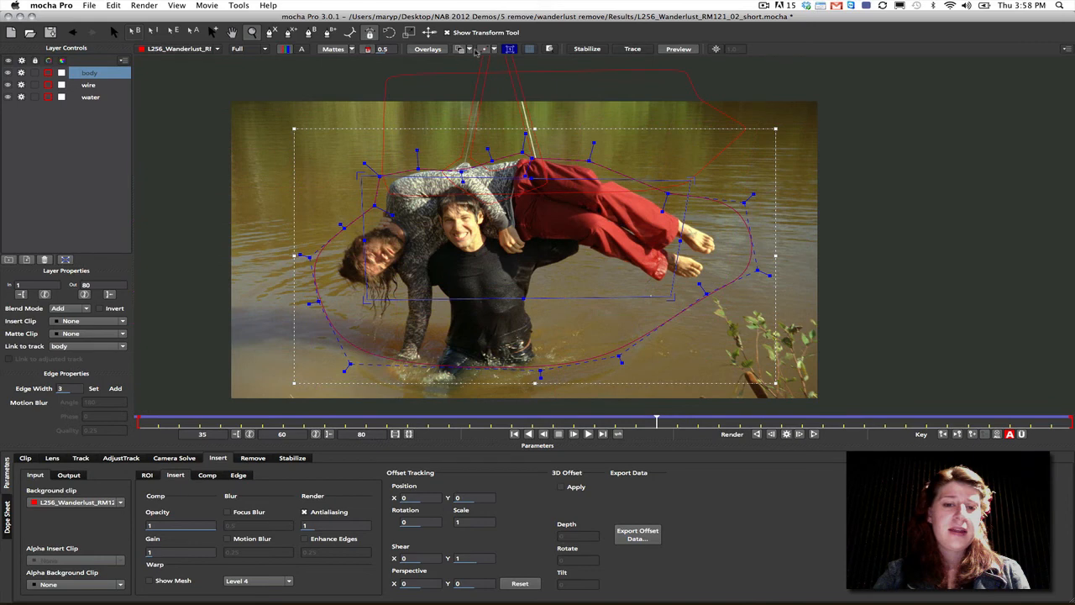
left_click(84, 86)
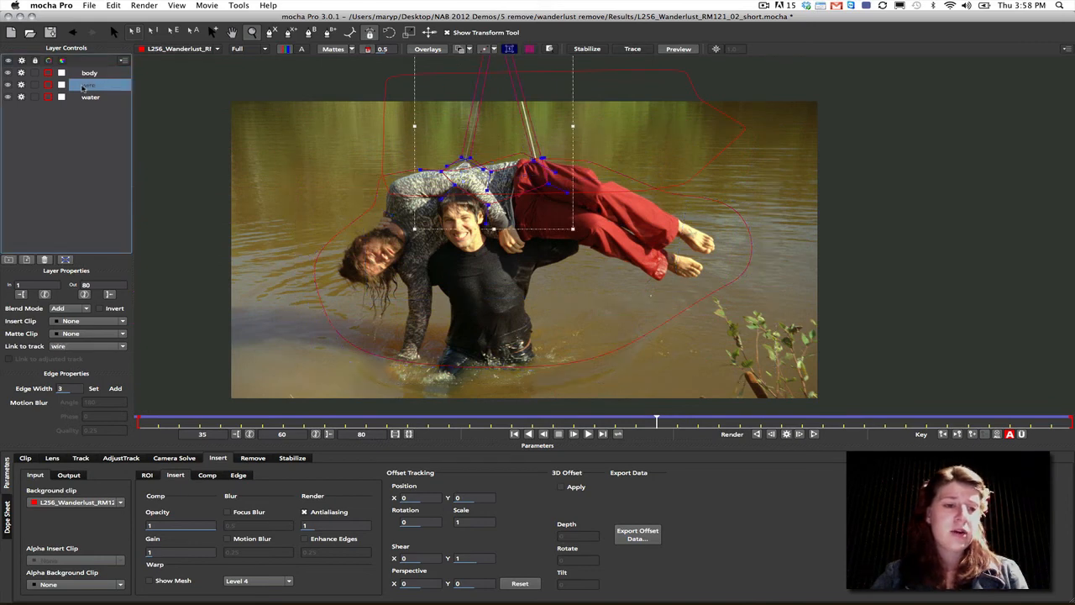
- Compare the outlines of the body, wire and water layers by selecting each of them in turn several times
left_click(90, 73)
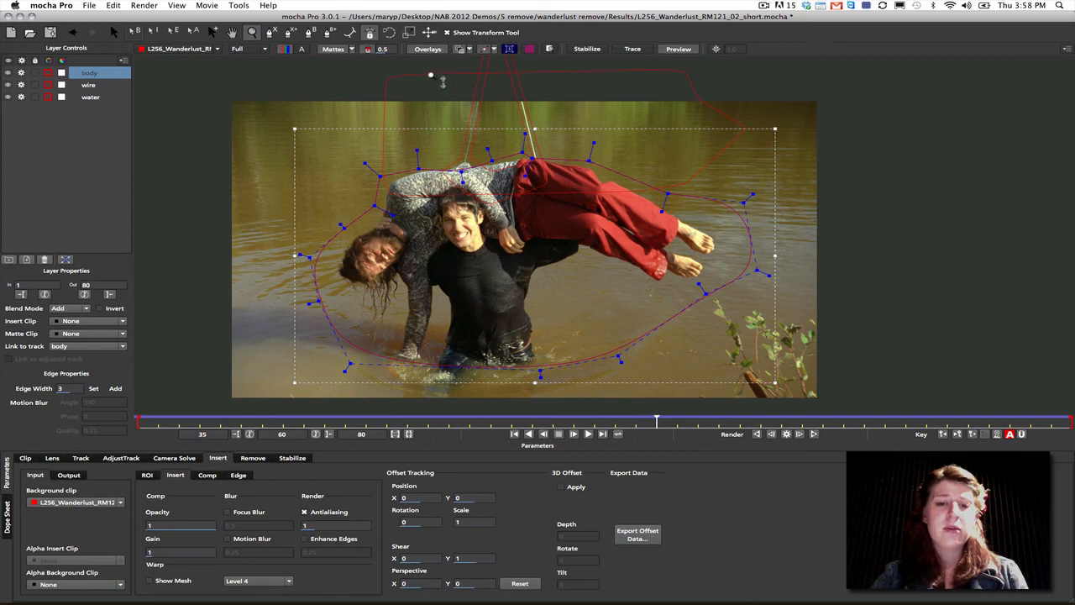
left_click(97, 99)
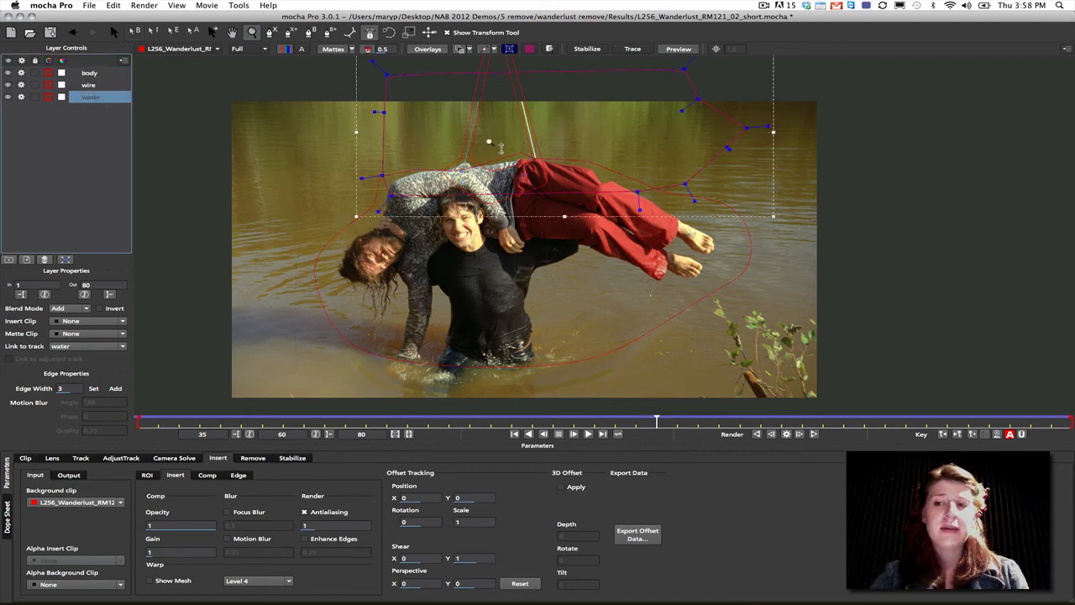
left_click(97, 75)
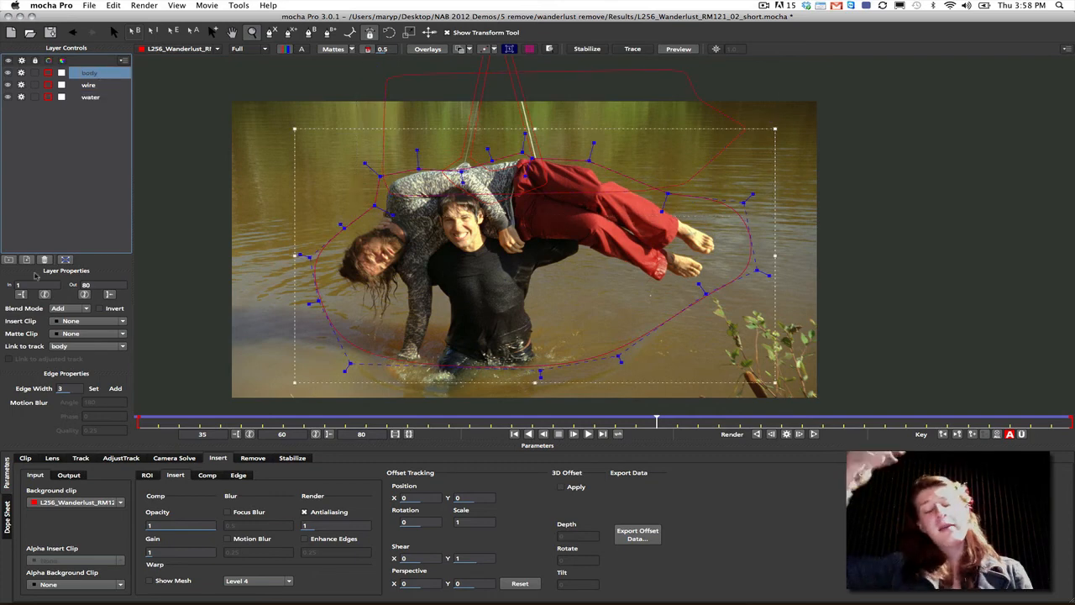
left_click(94, 99)
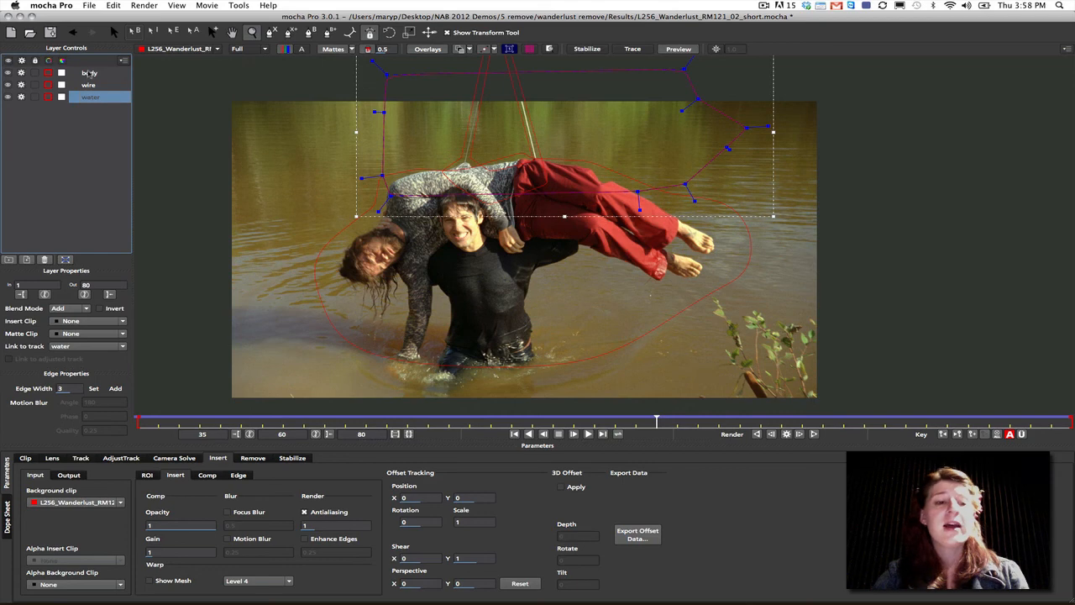
left_click(90, 74)
left_click(89, 85)
left_click(90, 97)
left_click(90, 74)
left_click(90, 84)
left_click(91, 97)
left_click(89, 73)
left_click(90, 85)
left_click(91, 97)
left_click(90, 73)
left_click(90, 85)
left_click(91, 97)
left_click(92, 74)
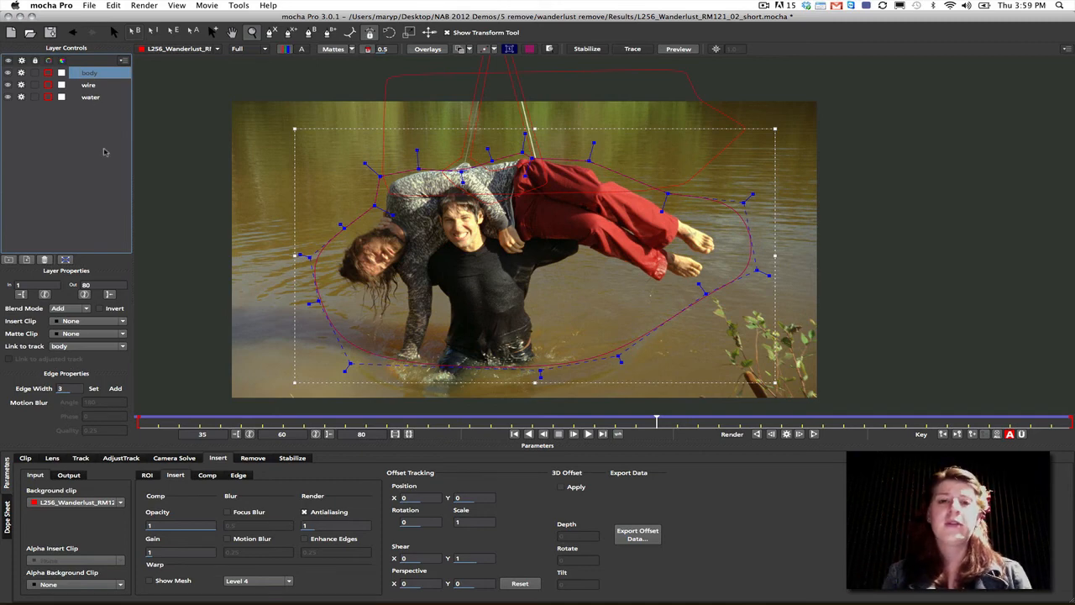
- Select the wire layer, open the Remove settings and examine the wires and the woman's sweater up close at frame 60
left_click(98, 87)
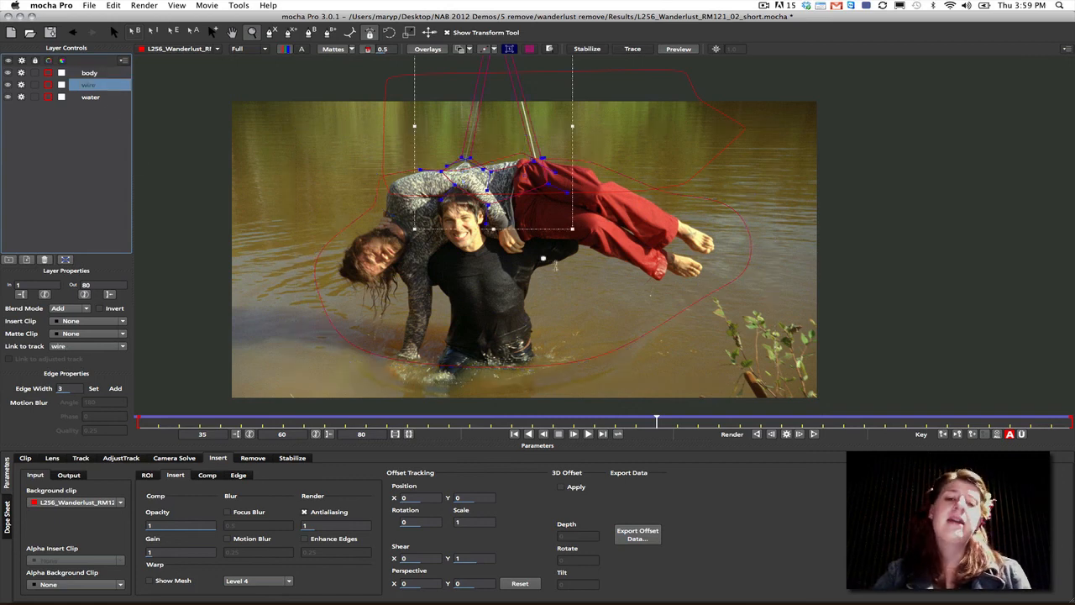
left_click(252, 458)
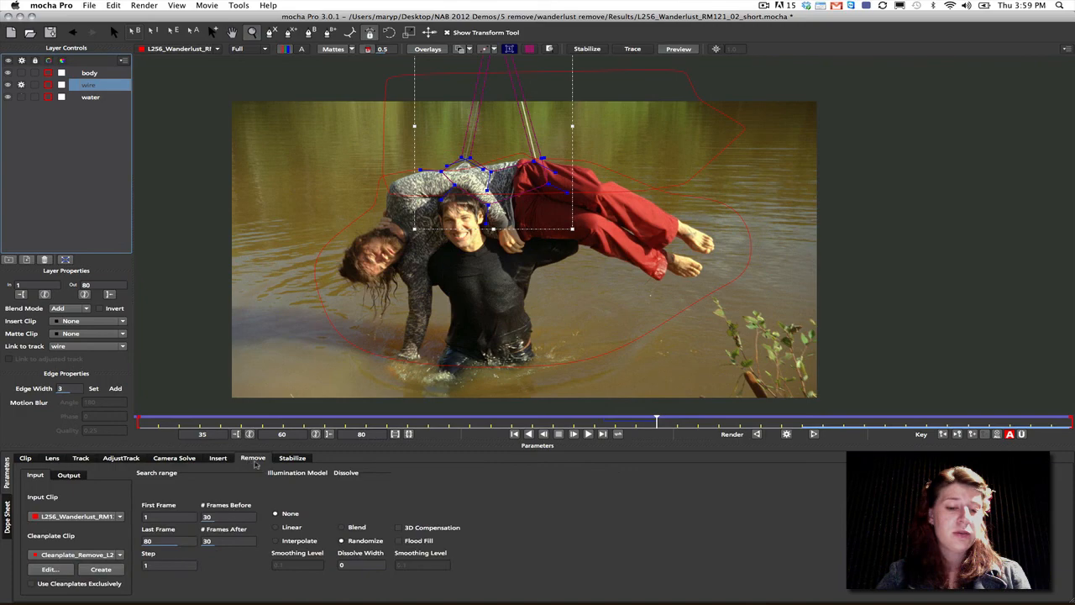
scroll(540, 189, "up", 3)
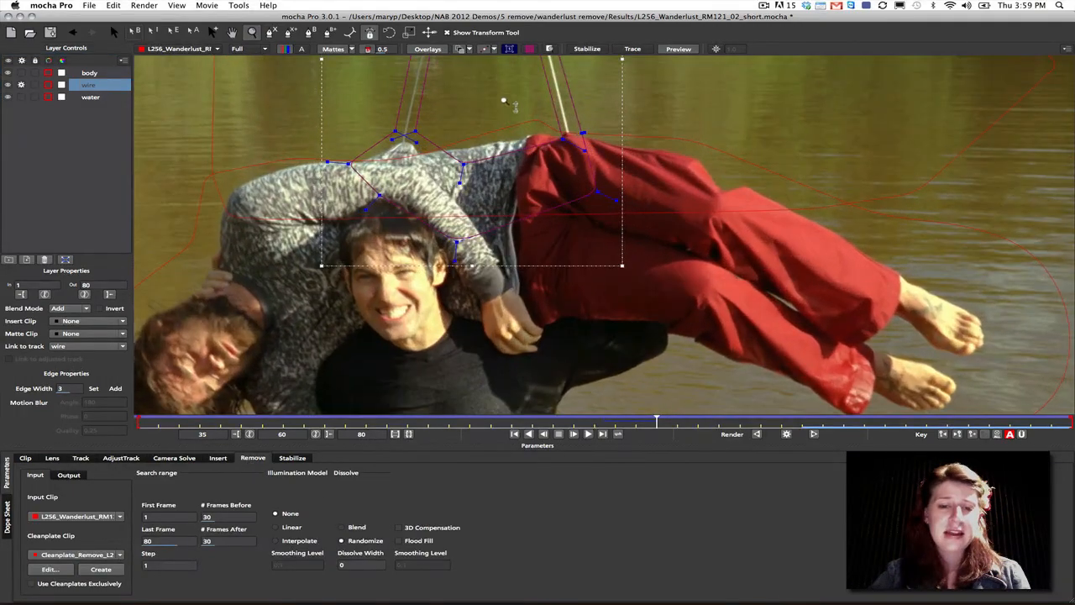
scroll(625, 218, "up", 5)
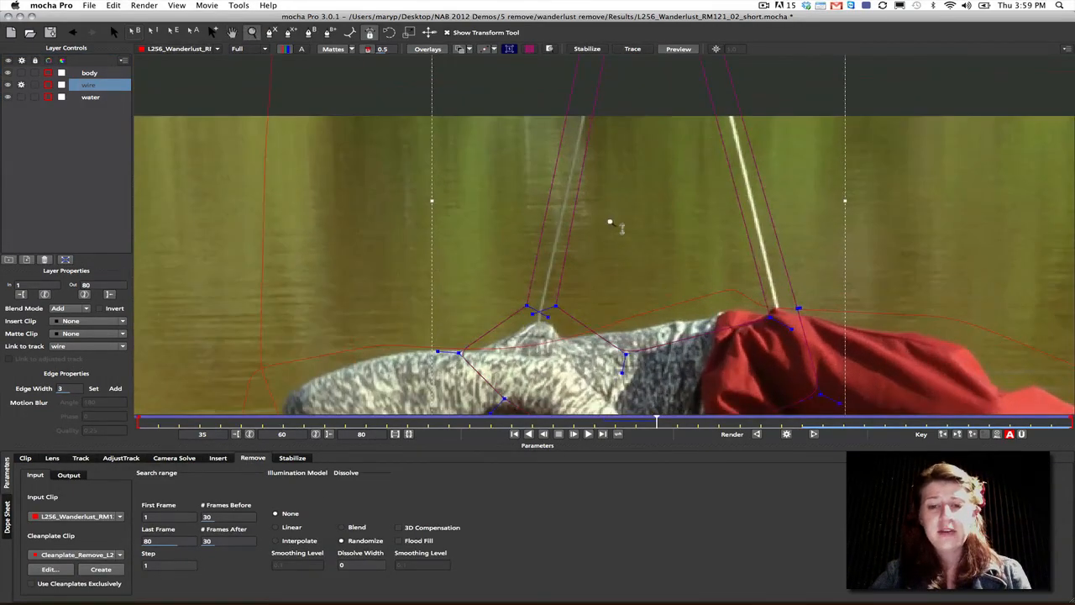
key("x")
scroll(630, 236, "down", 8)
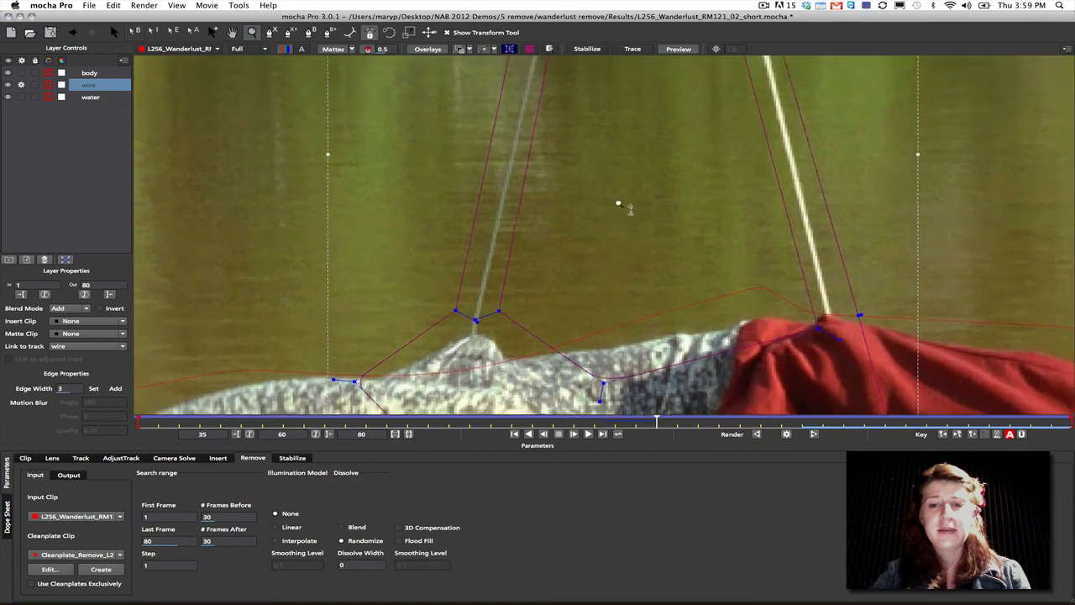
scroll(618, 236, "up", 6)
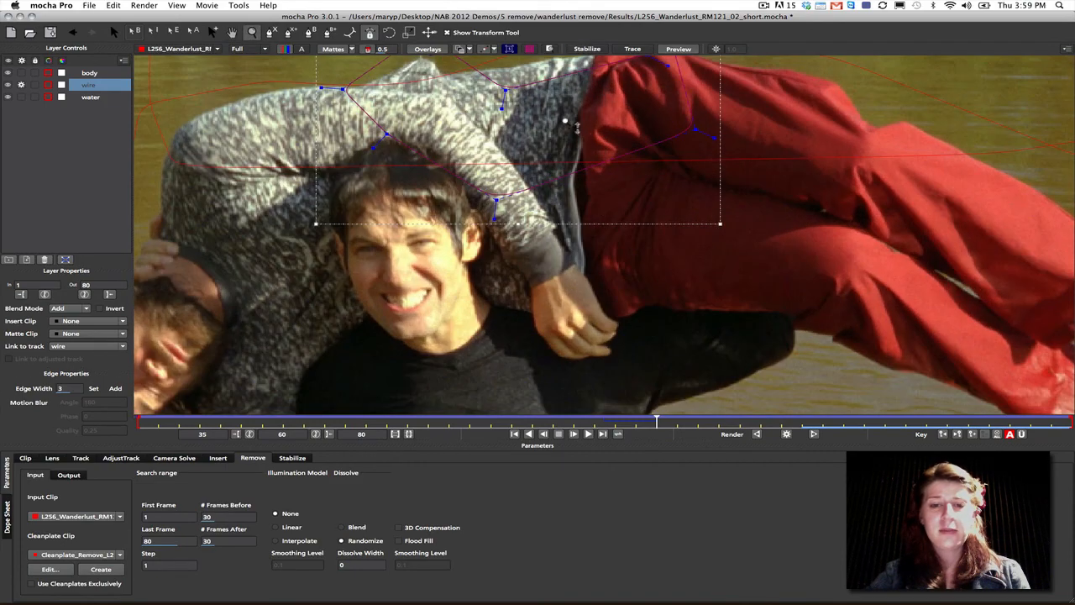
scroll(587, 160, "up", 5)
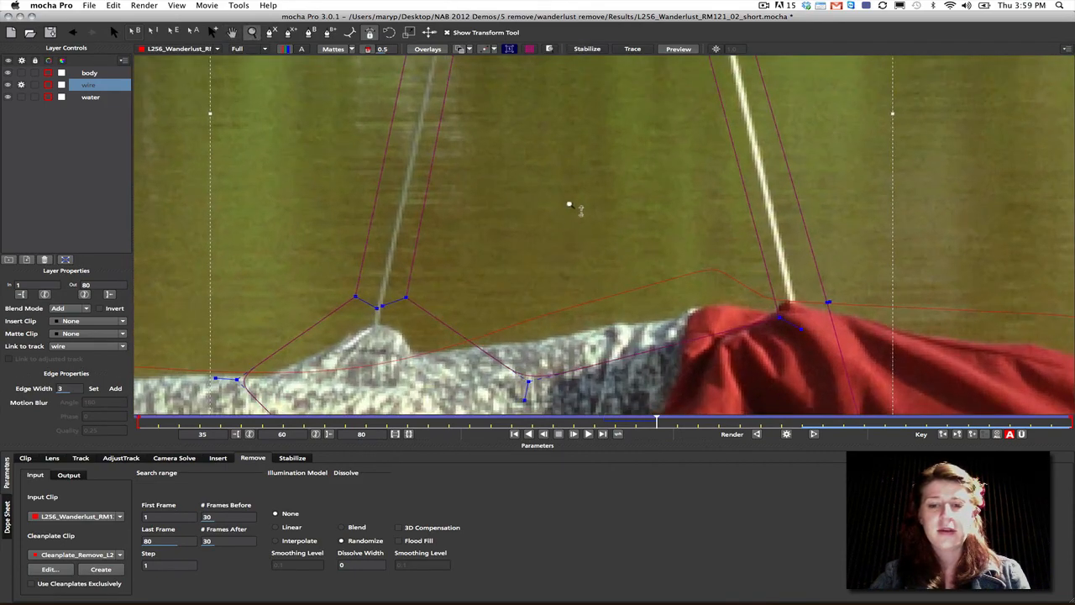
left_click_drag(592, 253, 608, 247)
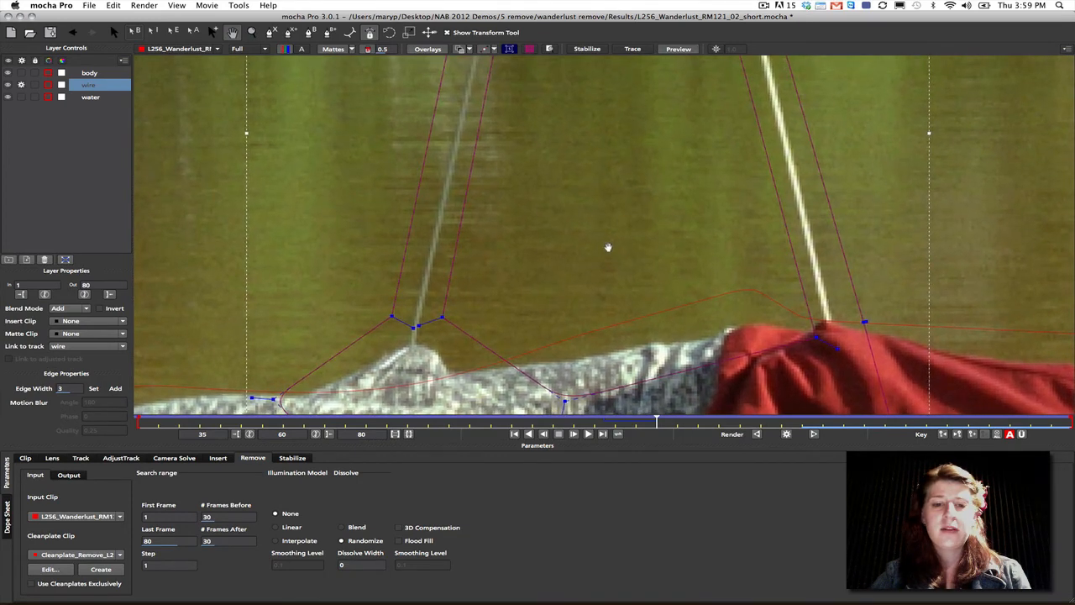
key("z")
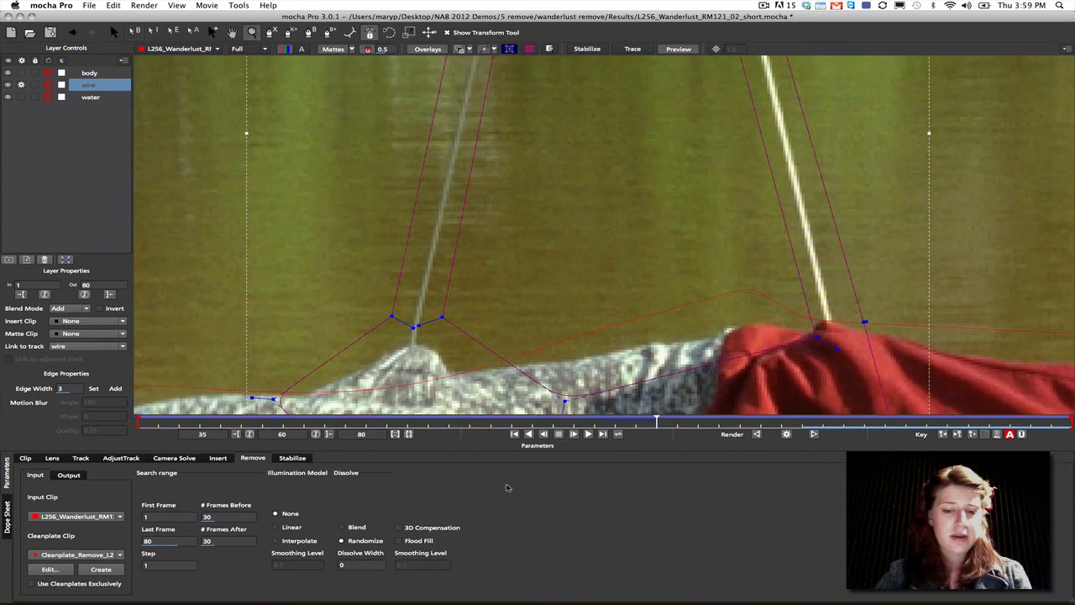
- Move to frame 67 and render the wire removal forward through frame 80
left_click(816, 423)
left_click(803, 425)
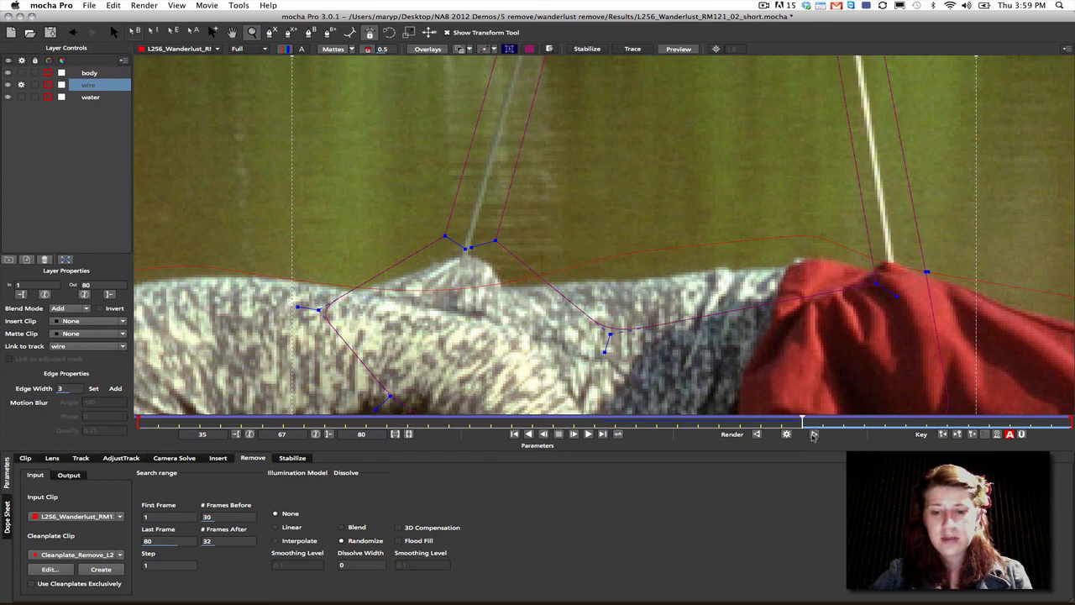
left_click(814, 435)
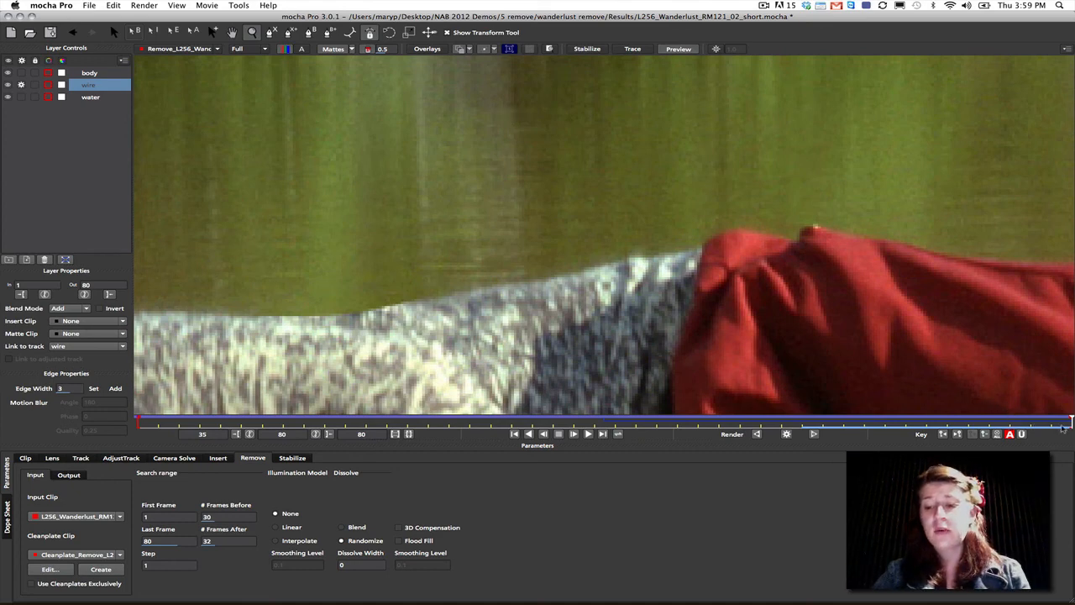
- Scrub through the rendered wire removal to frame 76 and examine the area where the wires met the sweater and trousers
left_click_drag(1070, 422, 967, 420)
left_click_drag(834, 418, 991, 389)
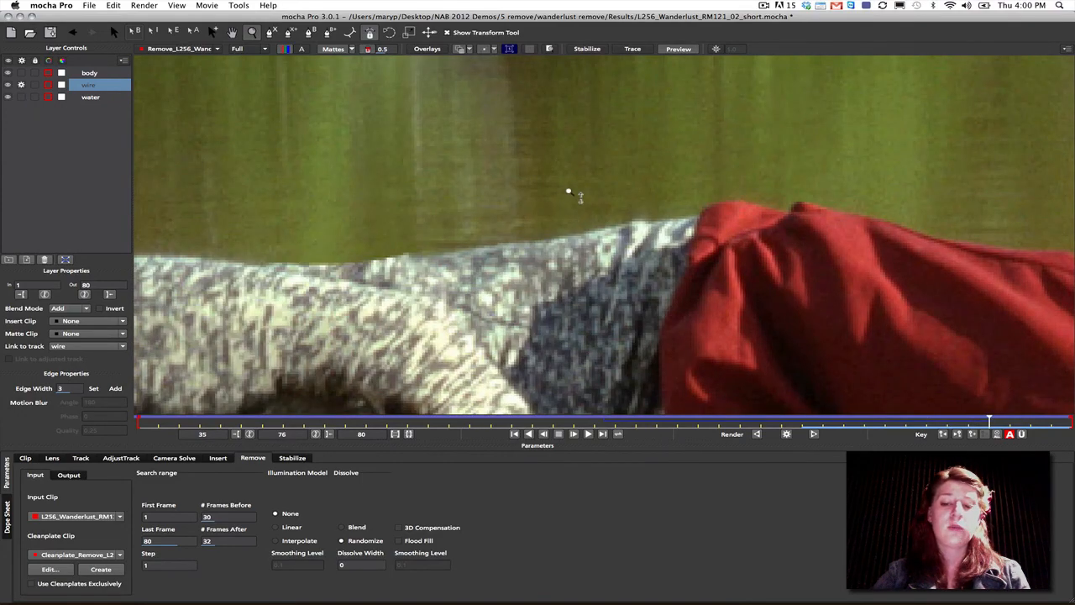
scroll(568, 206, "down", 4)
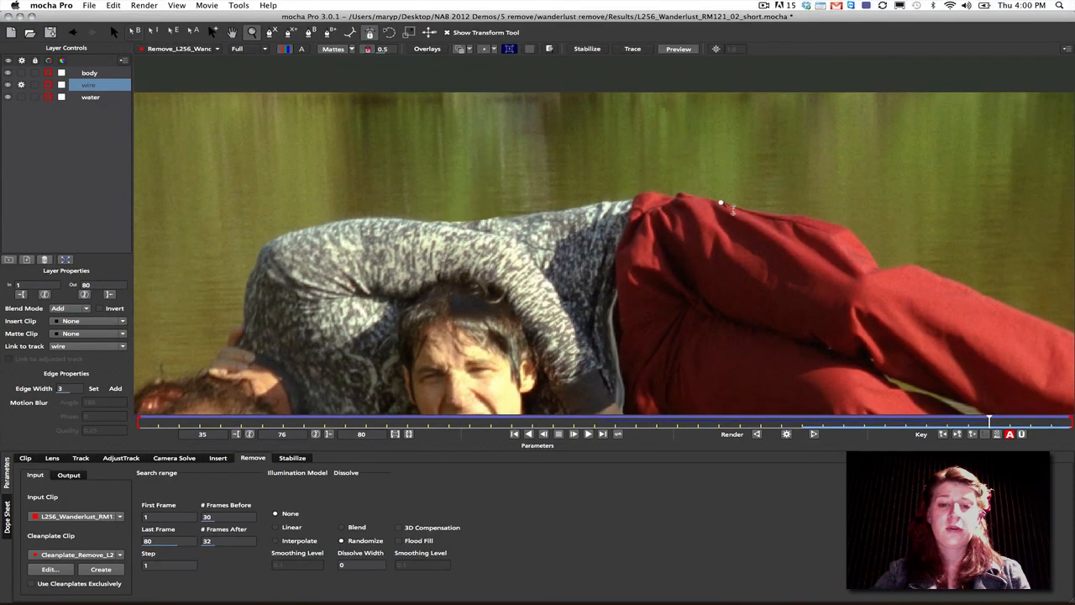
scroll(596, 157, "up", 1)
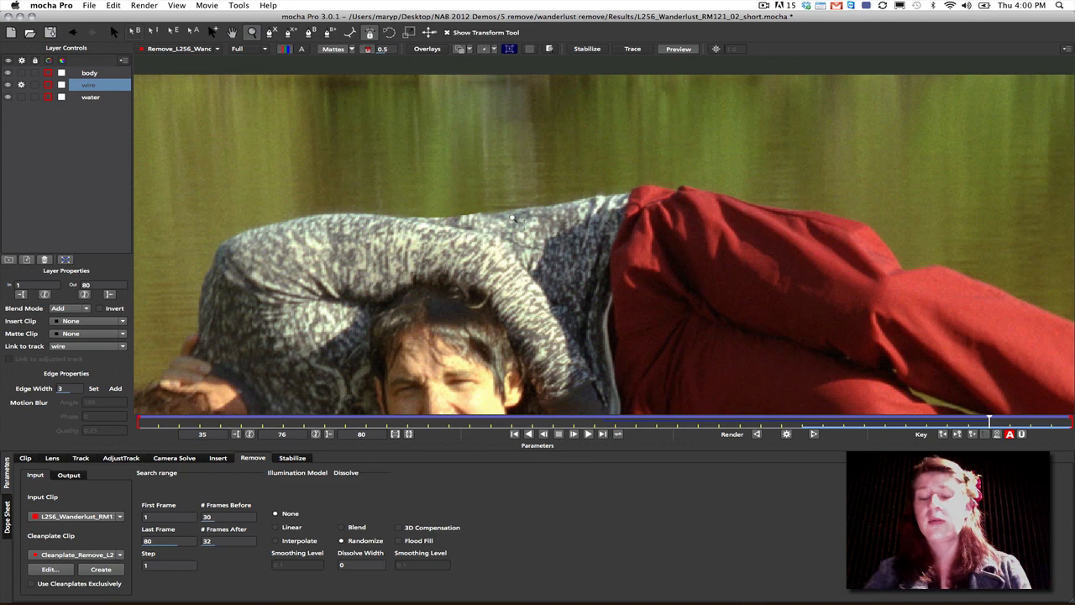